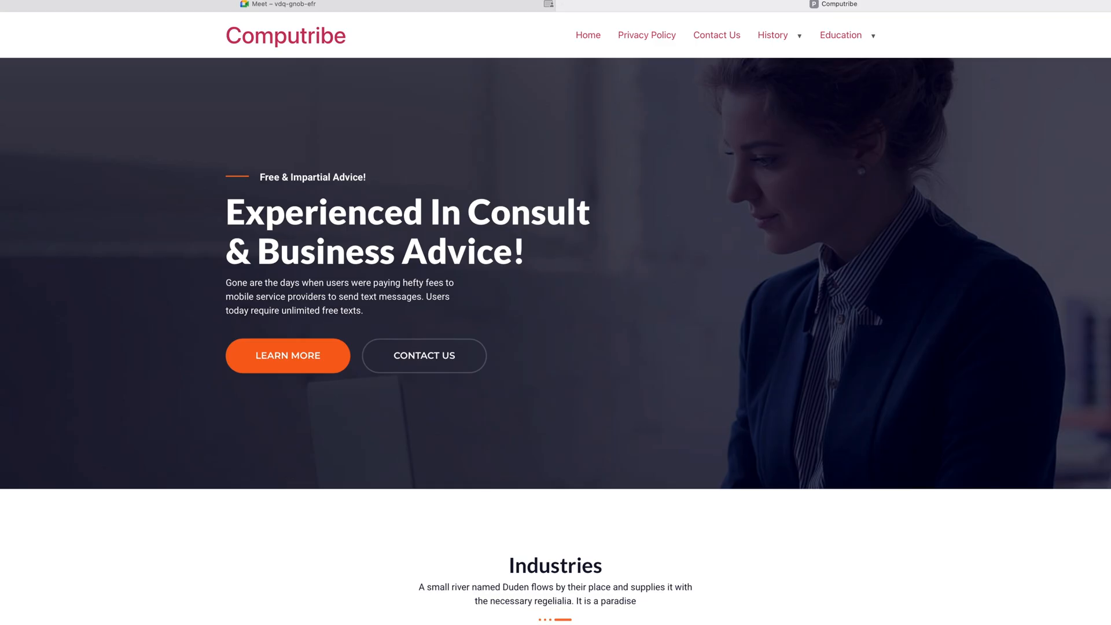
Step: Go from the Computribe homepage to the site's /wp-admin login page
{"action": "key", "text": "super+l"}
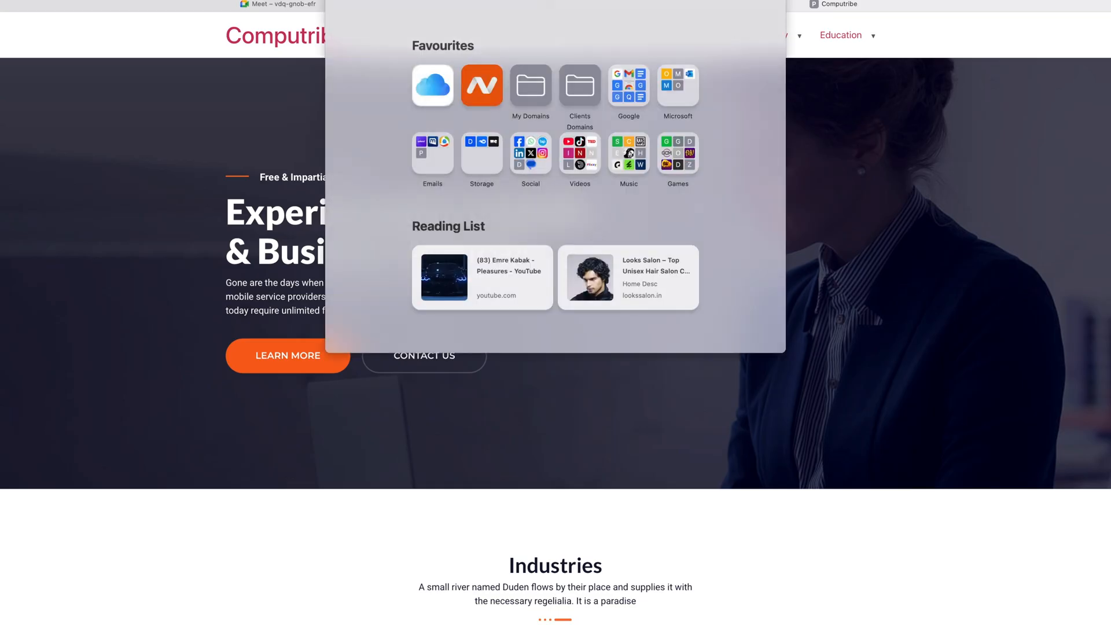
{"action": "key", "text": "Escape"}
{"action": "type", "text": "/"}
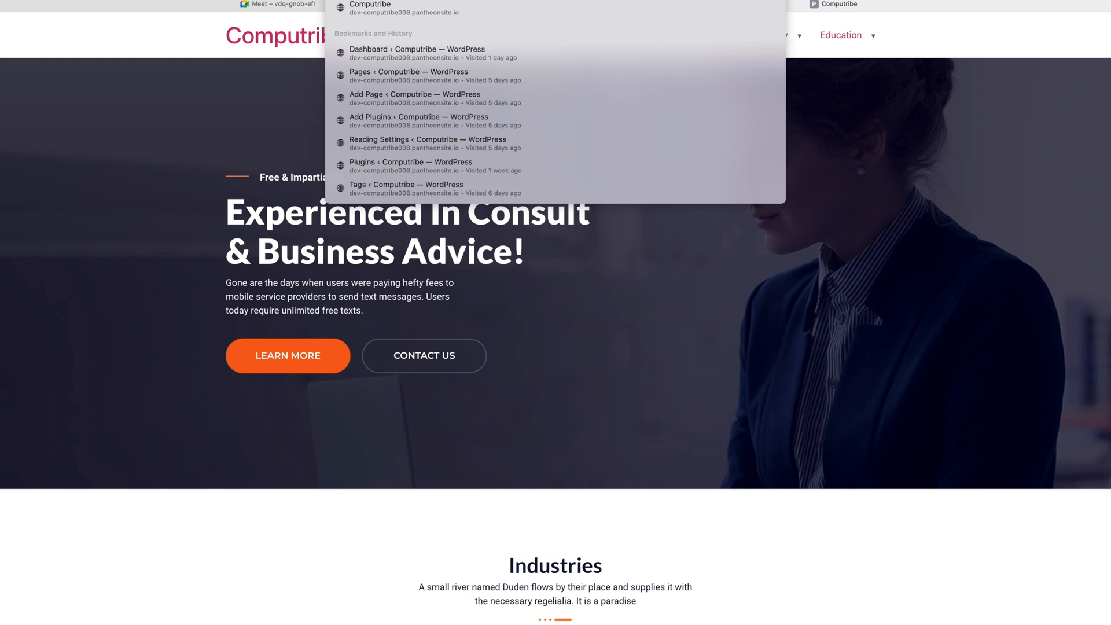
{"action": "type", "text": "w"}
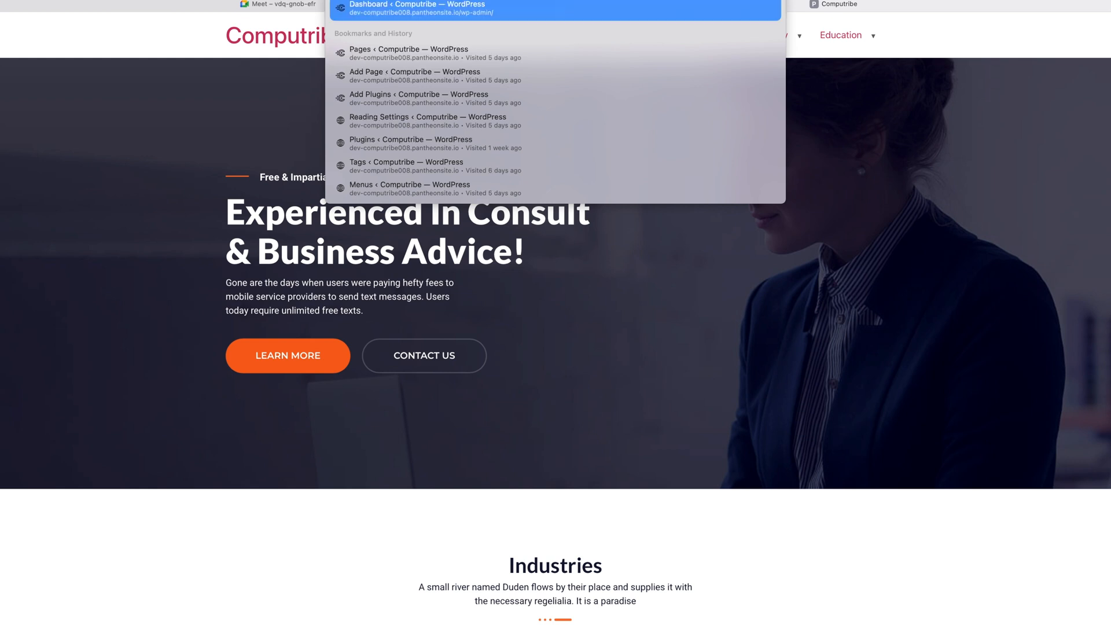
{"action": "key", "text": "Return"}
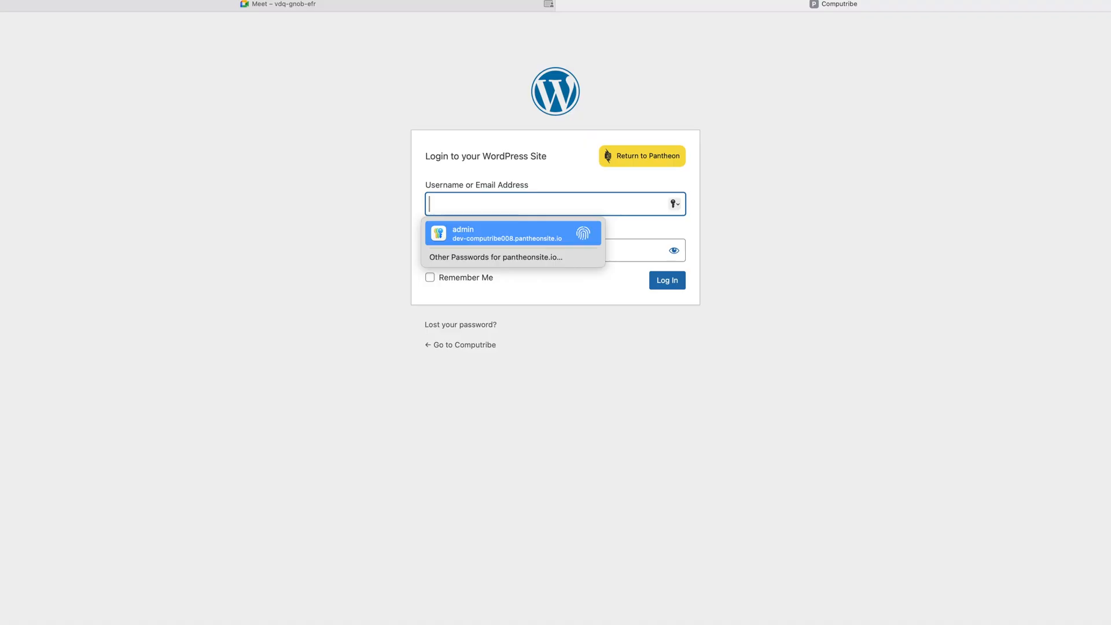
Step: Log in to the Computribe admin with the saved Safari credentials and Remember Me ticked
{"action": "left_click", "coordinate": [545, 236]}
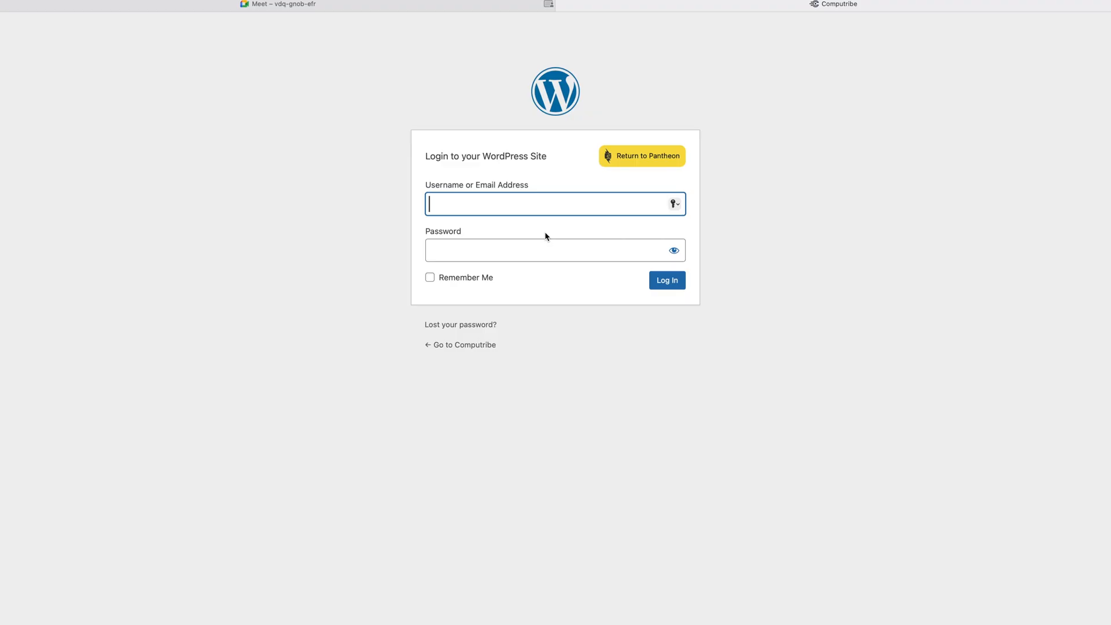
{"action": "left_click", "coordinate": [568, 238]}
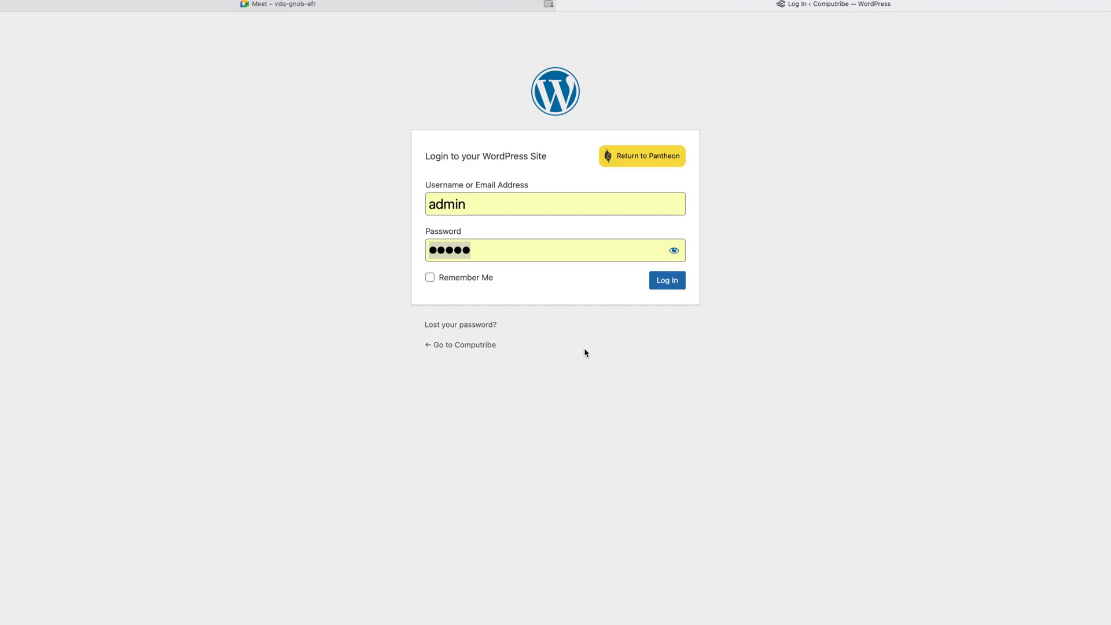
{"action": "left_click", "coordinate": [492, 278]}
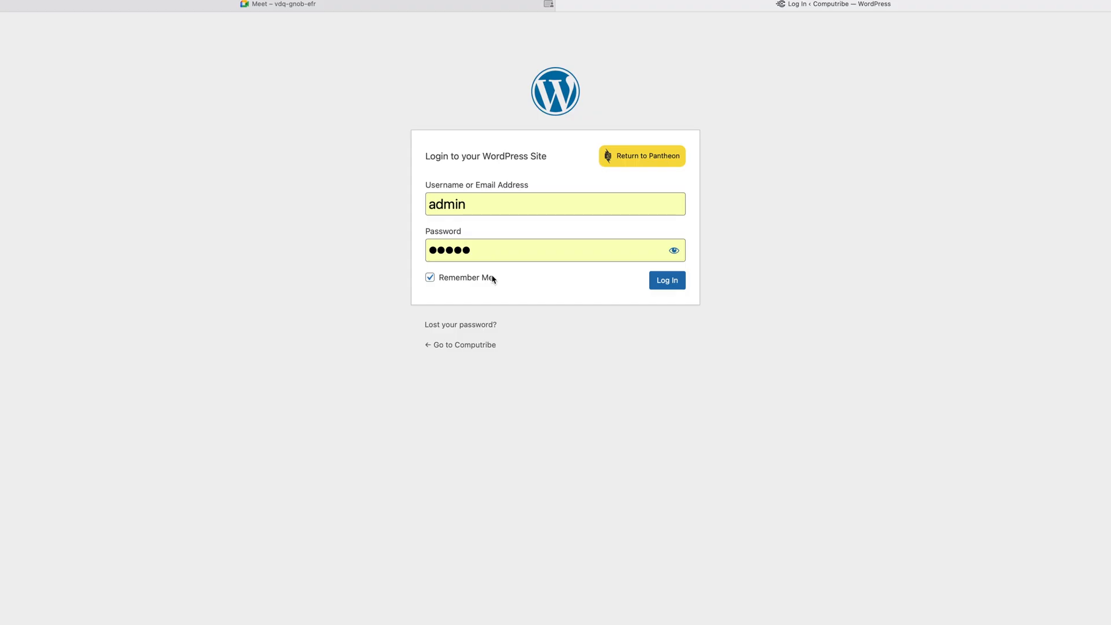
{"action": "left_click", "coordinate": [675, 282]}
{"action": "left_click", "coordinate": [666, 281]}
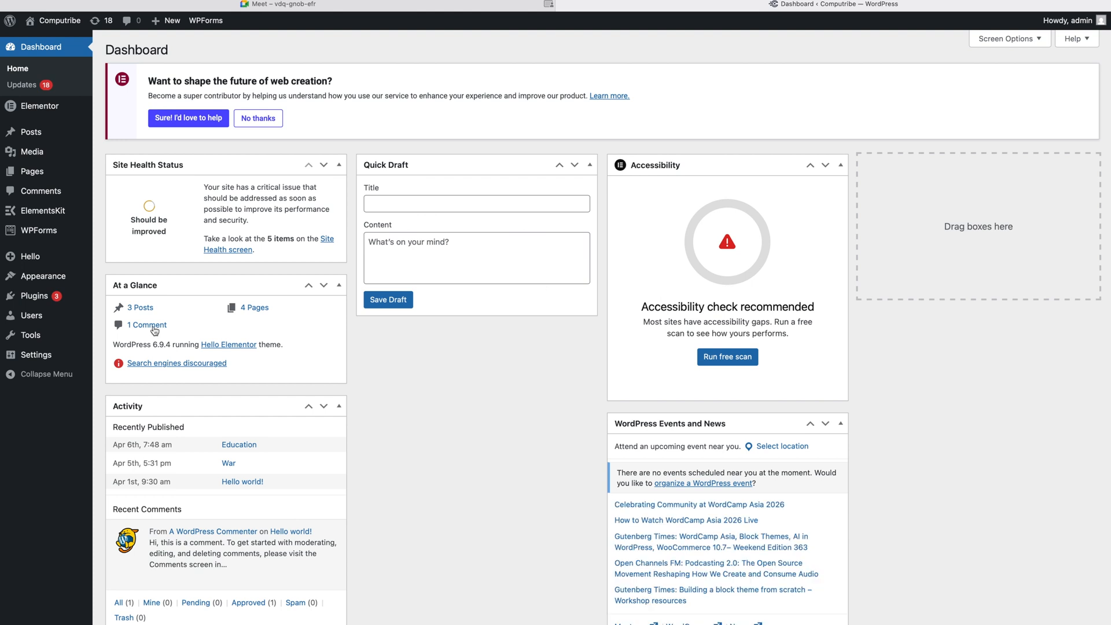
Step: Launch the ElementsKit setup wizard via ElementsKit > Header Footer in the sidebar
{"action": "mouse_move", "coordinate": [34, 229]}
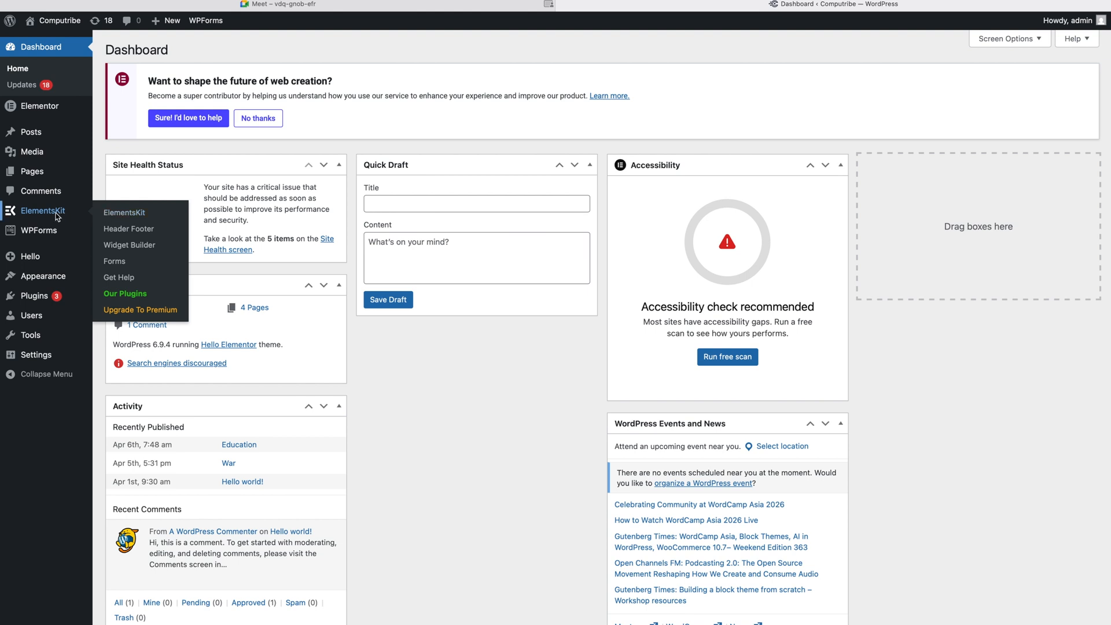
{"action": "left_click", "coordinate": [117, 231]}
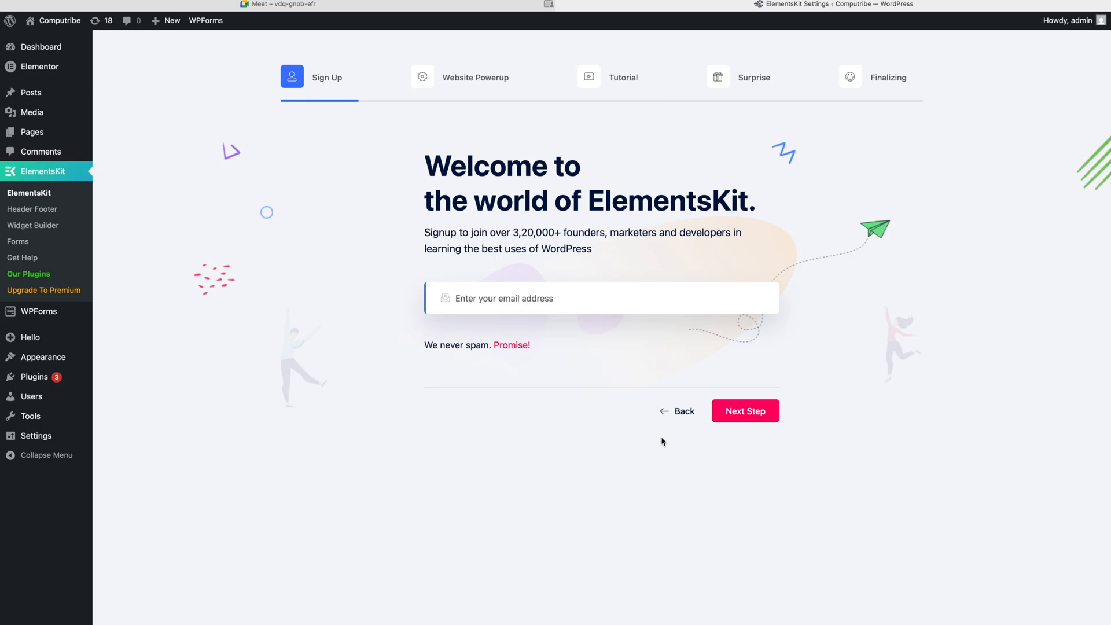
Step: Skip sign-up, unlock all suggested add-ons, and complete the ElementsKit setup wizard
{"action": "left_click", "coordinate": [746, 413]}
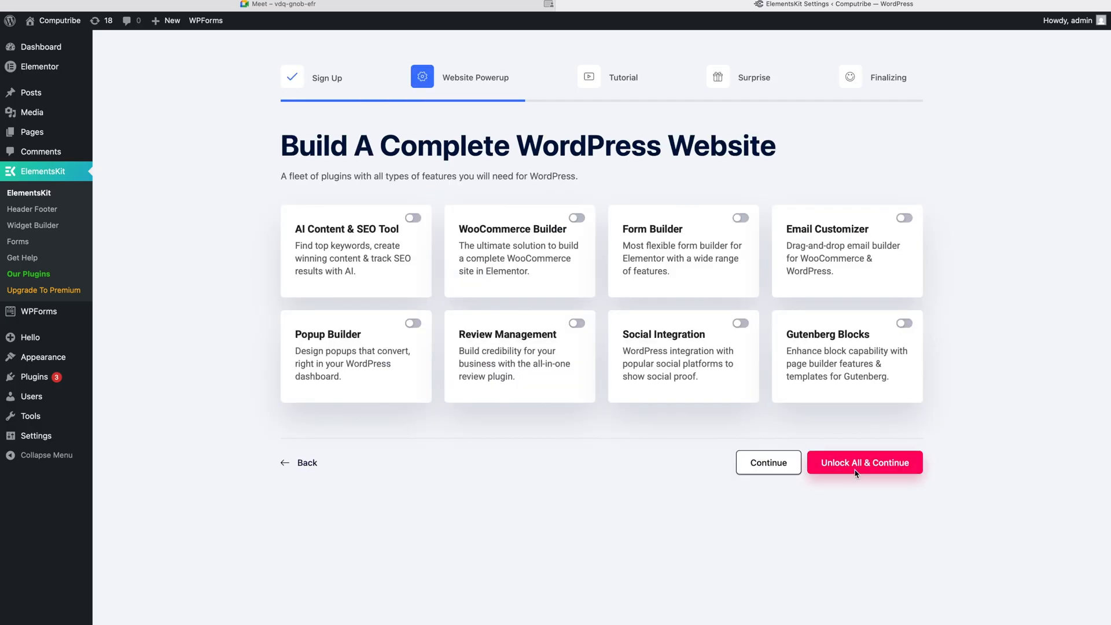
{"action": "left_click", "coordinate": [834, 463]}
{"action": "left_click", "coordinate": [817, 523]}
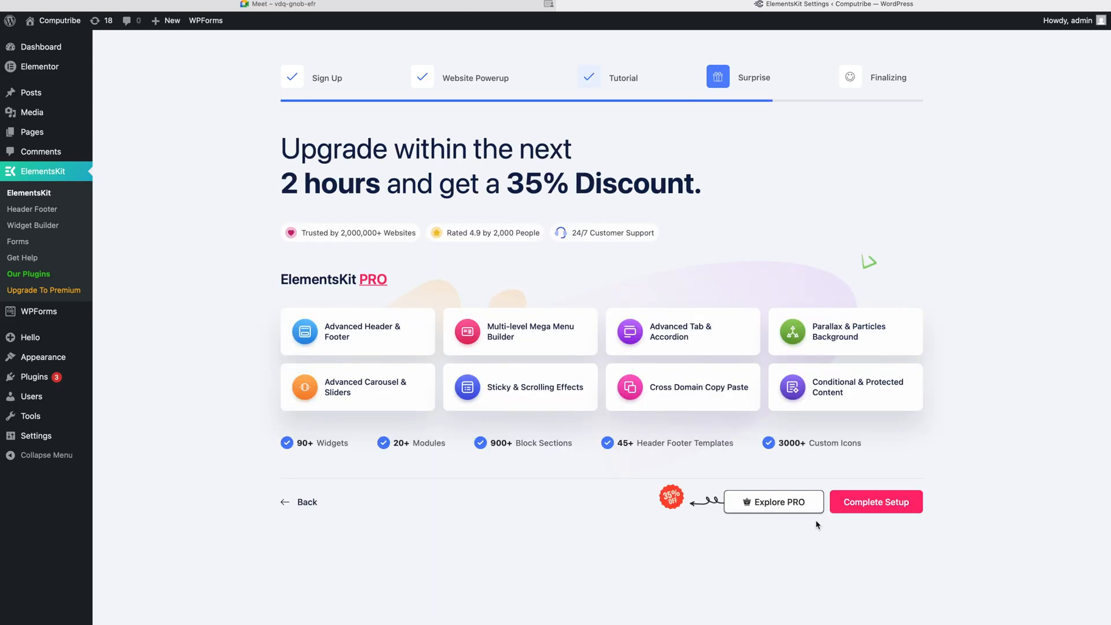
{"action": "left_click", "coordinate": [849, 499]}
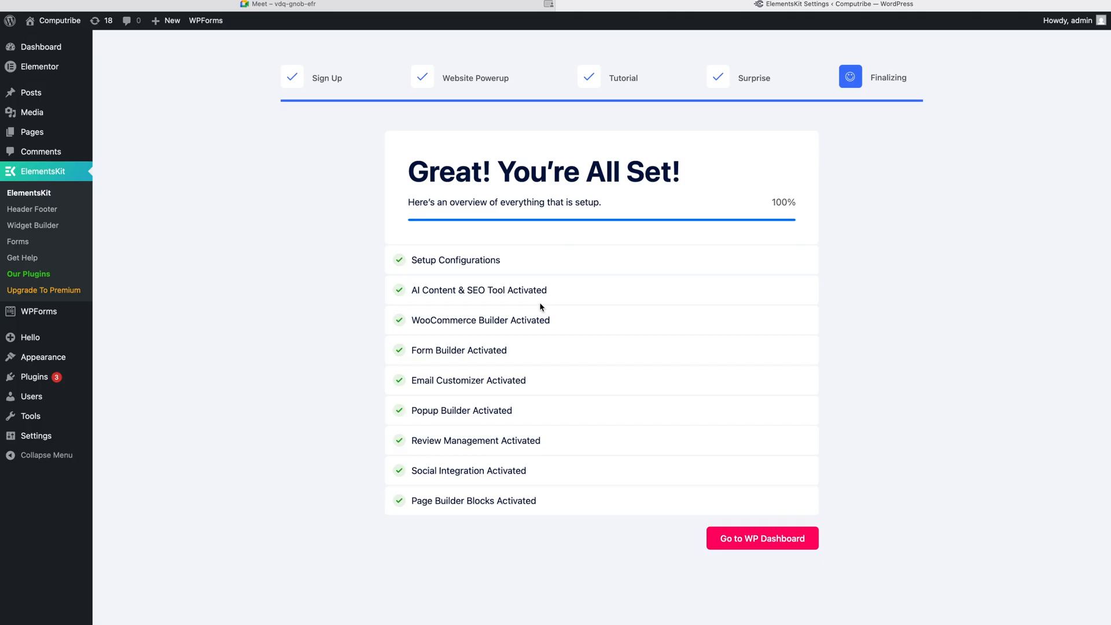
{"action": "left_click", "coordinate": [43, 212]}
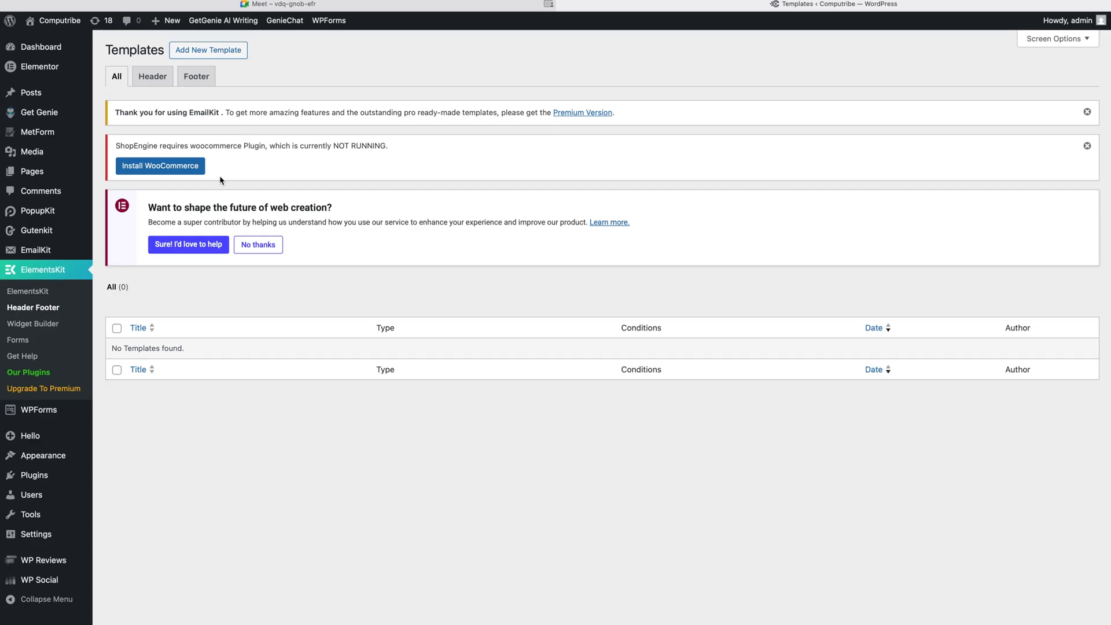
Step: Start a new ElementsKit template with Add New Template
{"action": "left_click", "coordinate": [214, 53]}
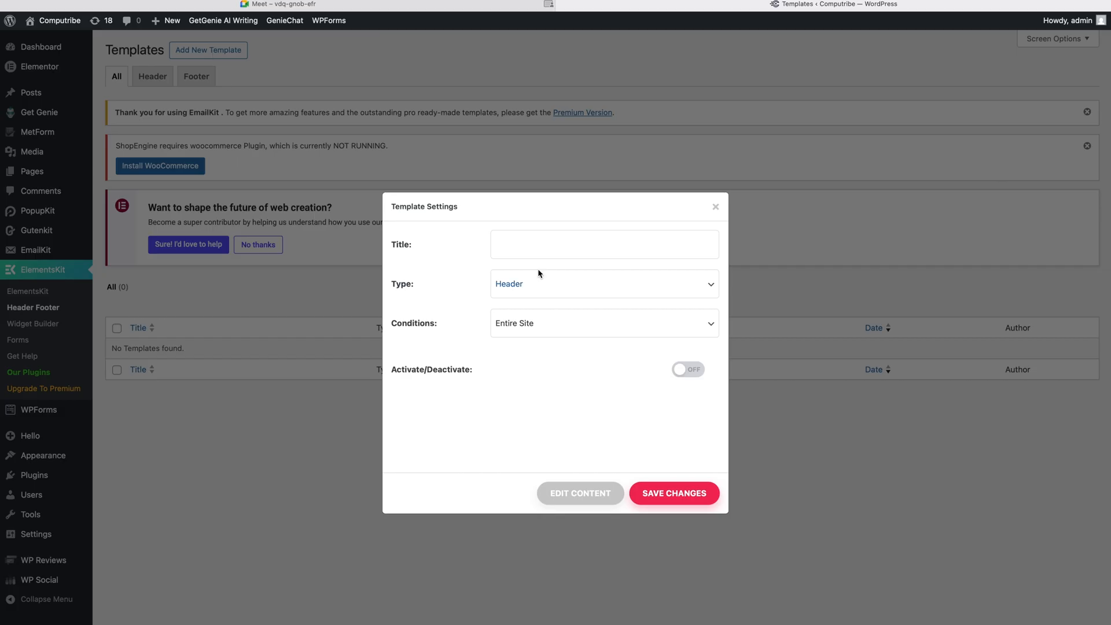
Step: Title the template 'Header', keep type Header and condition Entire Site, and save
{"action": "left_click", "coordinate": [551, 257]}
{"action": "type", "text": "Header"}
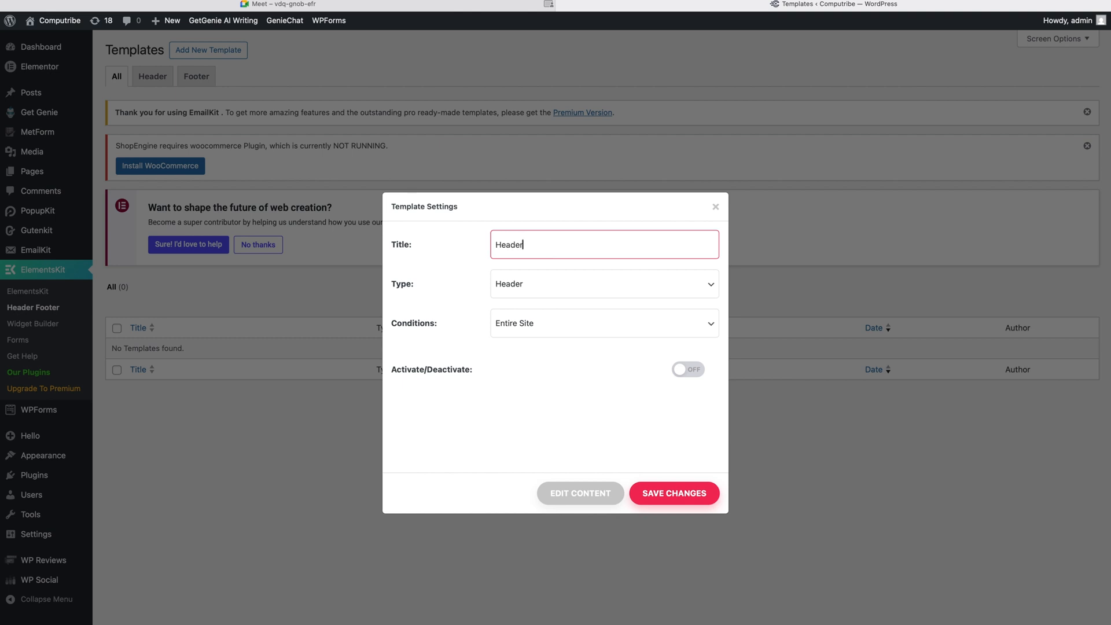
{"action": "left_click", "coordinate": [562, 283]}
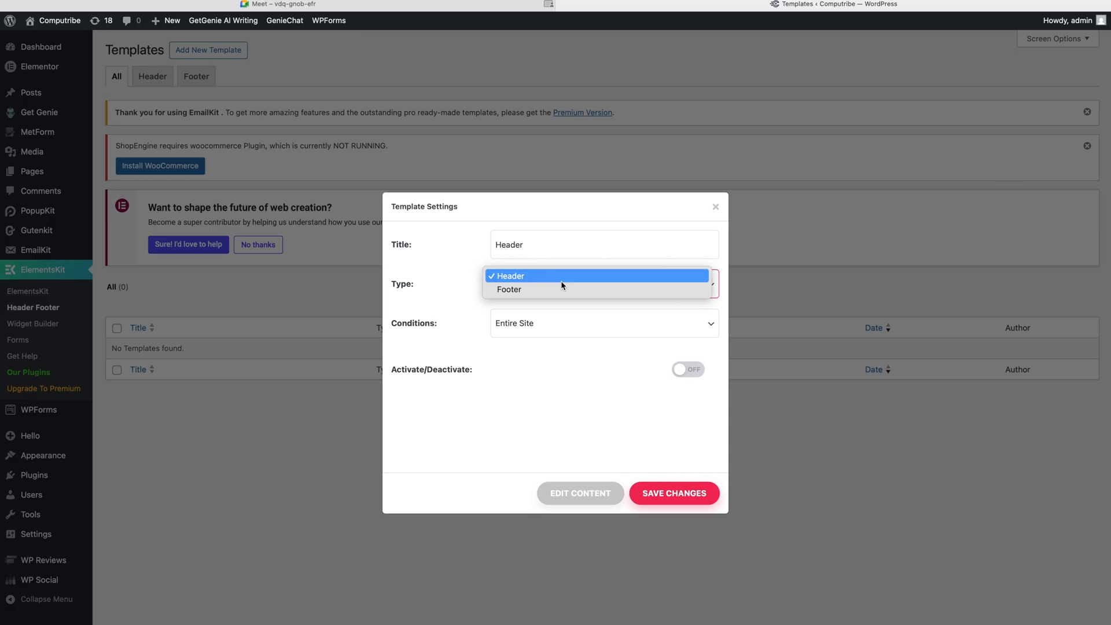
{"action": "left_click", "coordinate": [546, 279]}
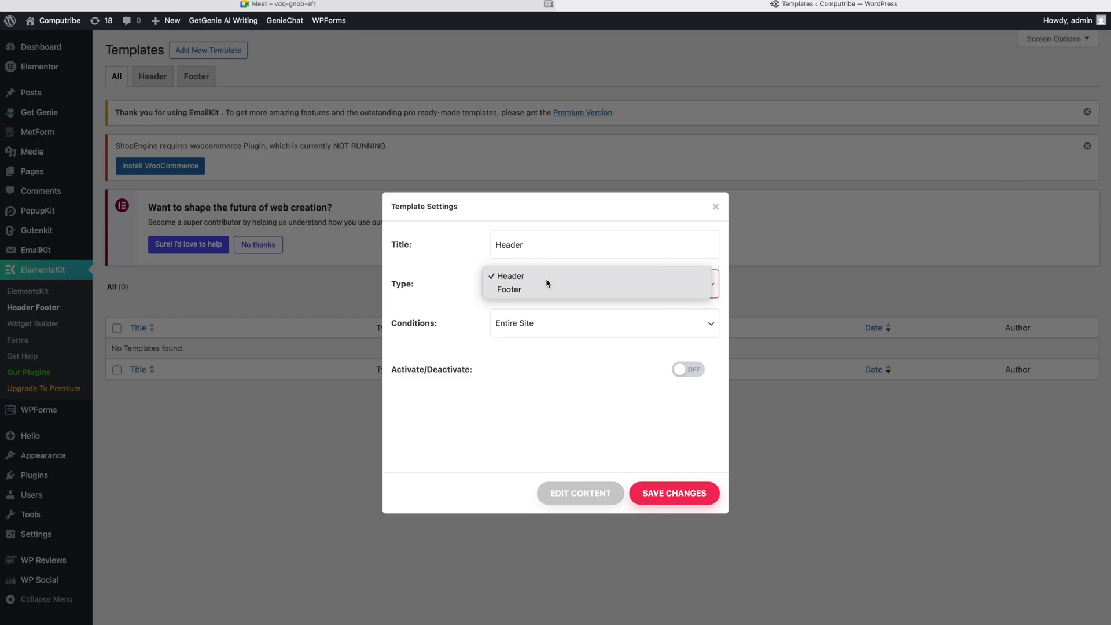
{"action": "left_click", "coordinate": [538, 315]}
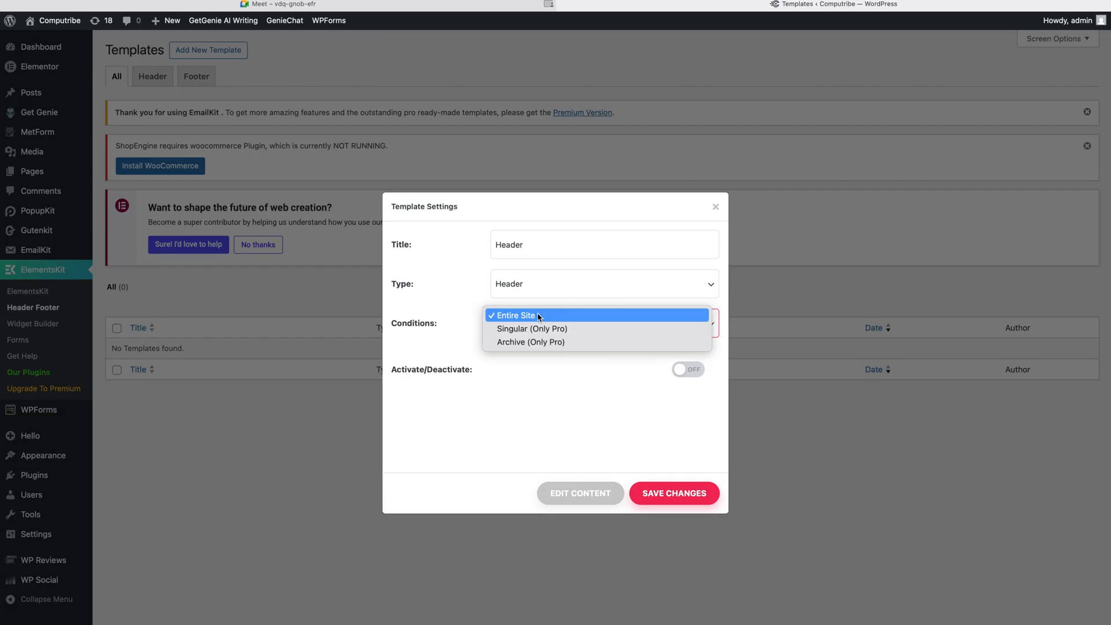
{"action": "left_click", "coordinate": [538, 316]}
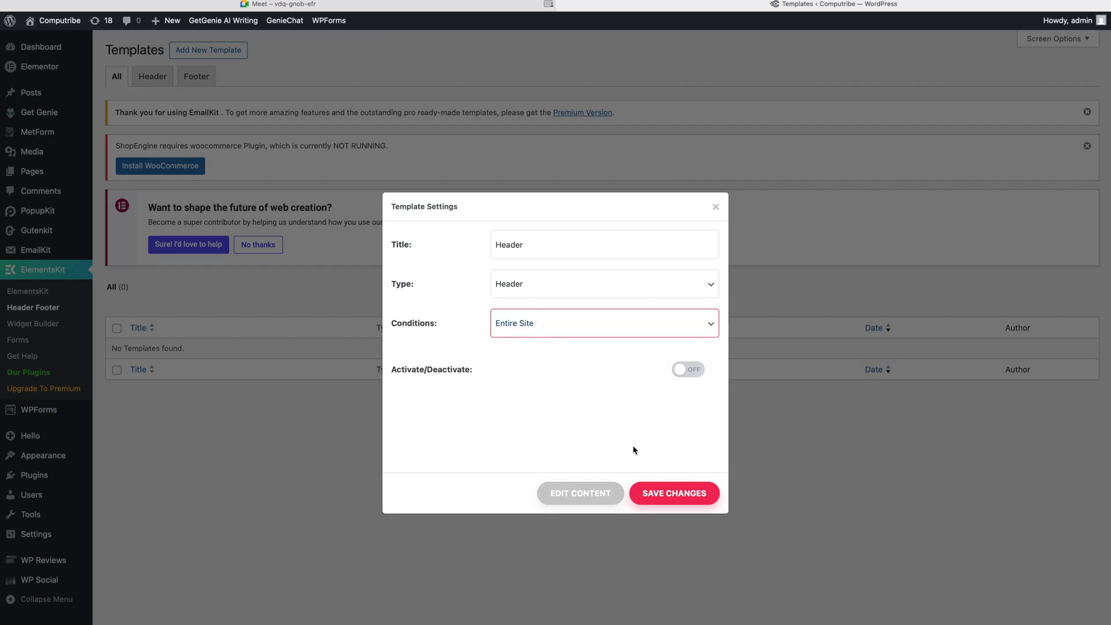
{"action": "left_click", "coordinate": [640, 495]}
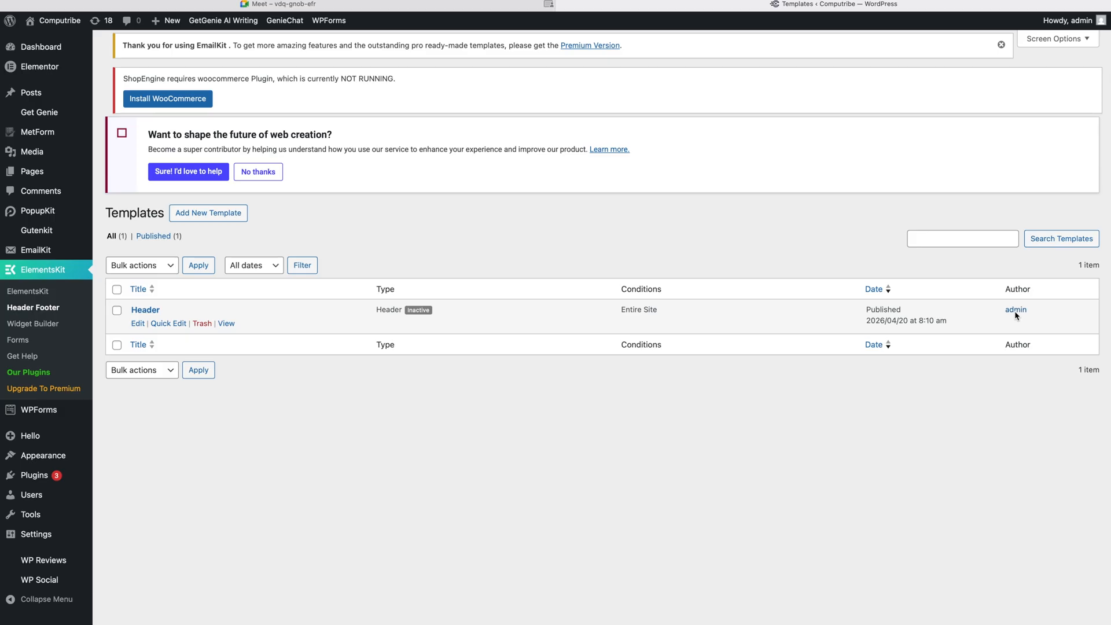
Step: Open the Header template's Edit Template page from the list
{"action": "left_click", "coordinate": [139, 327]}
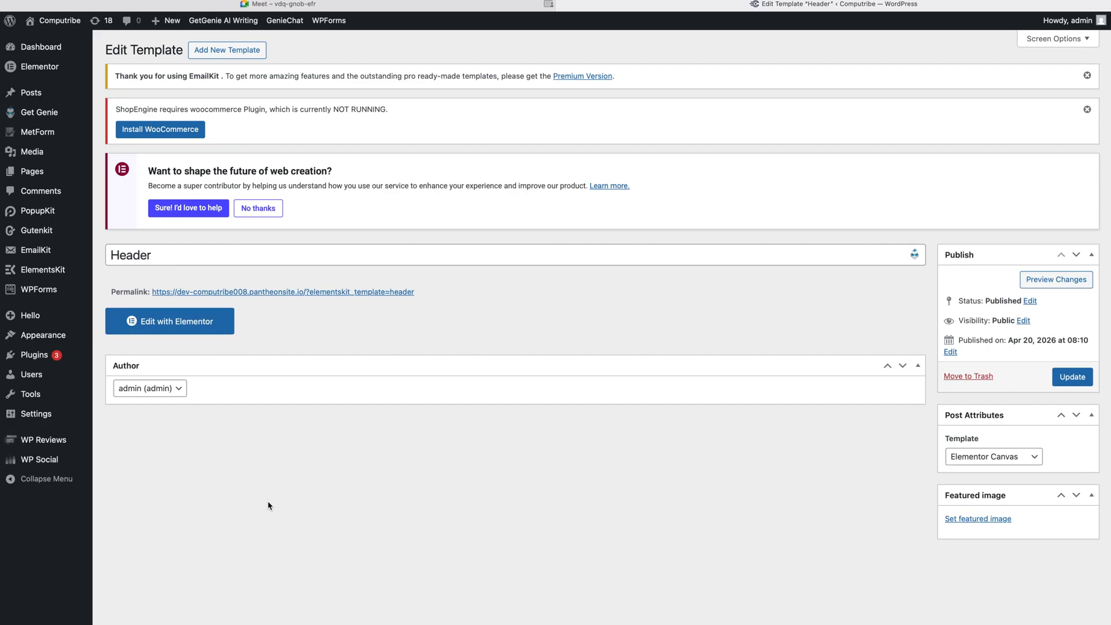
Step: Open the Header template in the Elementor editor
{"action": "left_click", "coordinate": [184, 324]}
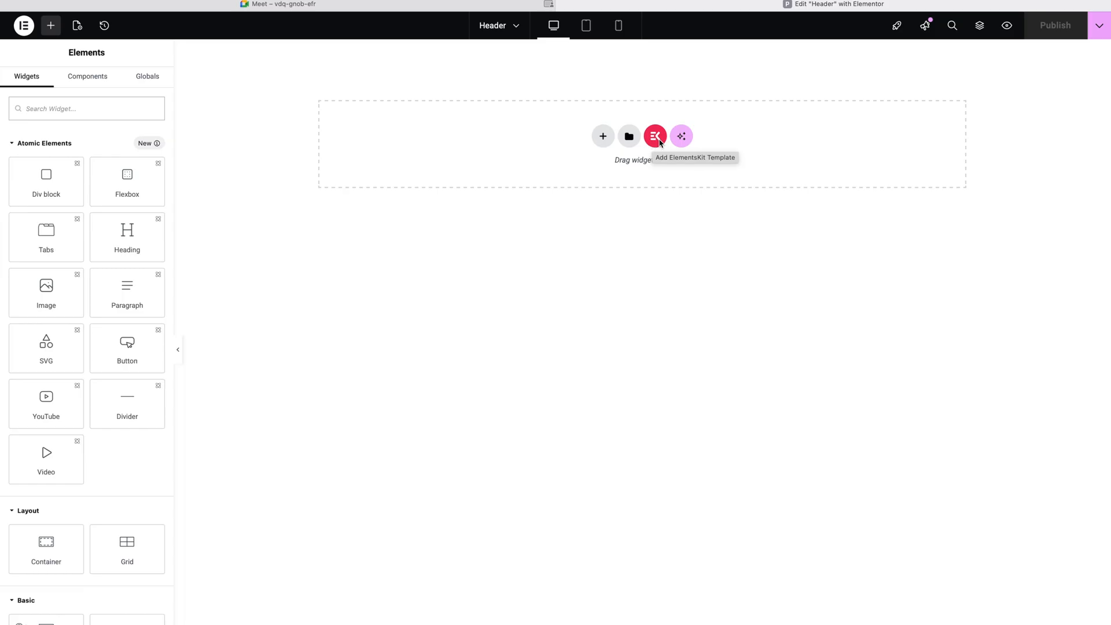
Step: Open the ElementsKit library and filter its sections to the Header category
{"action": "left_click", "coordinate": [656, 137]}
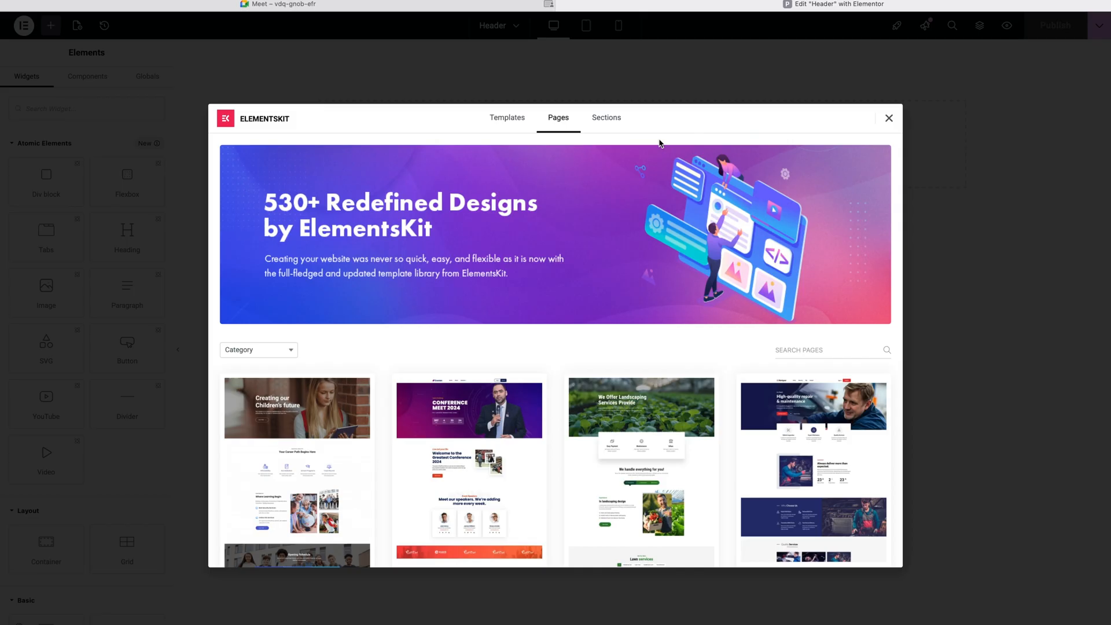
{"action": "left_click", "coordinate": [257, 350]}
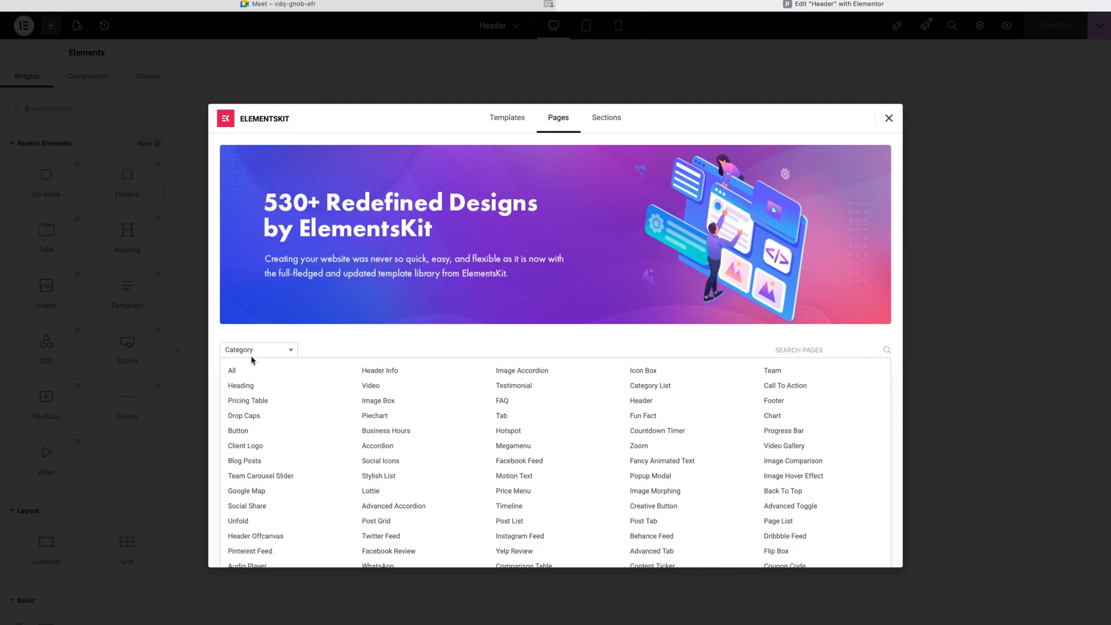
{"action": "left_click", "coordinate": [641, 401]}
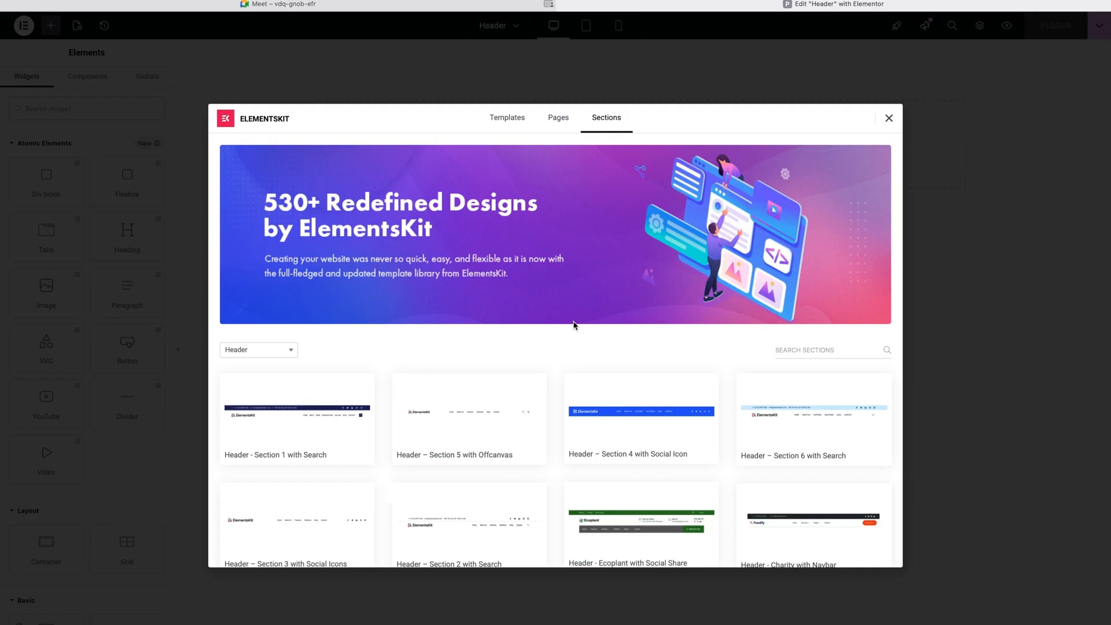
Step: Browse the Header designs and insert 'Header – Section 4 with Social Icon'
{"action": "scroll", "coordinate": [575, 325], "scroll_direction": "down", "scroll_amount": 2}
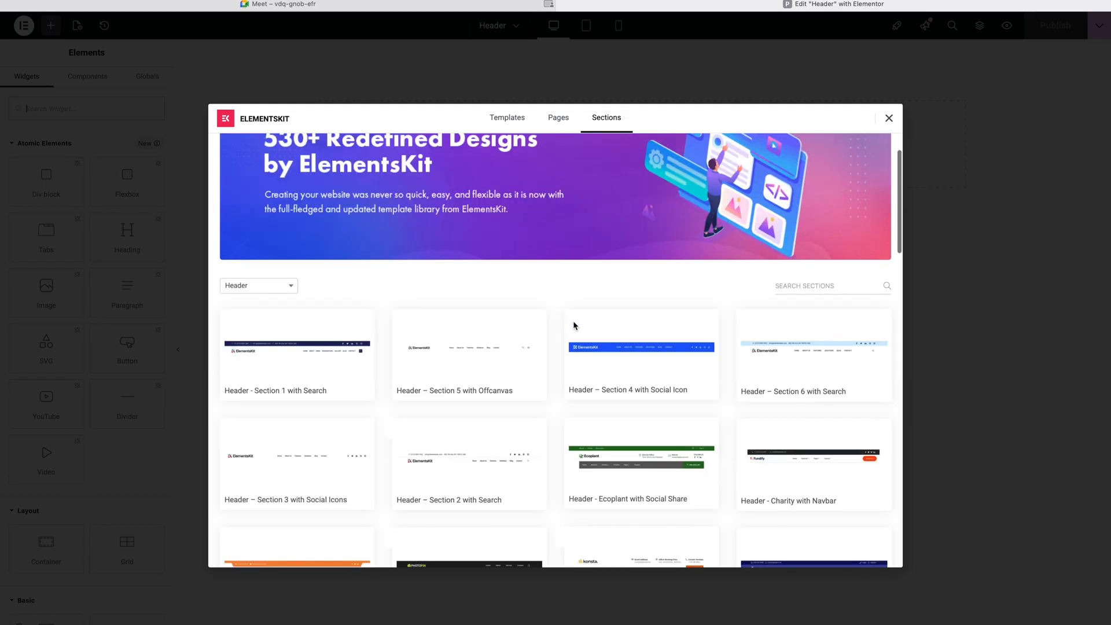
{"action": "mouse_move", "coordinate": [575, 326]}
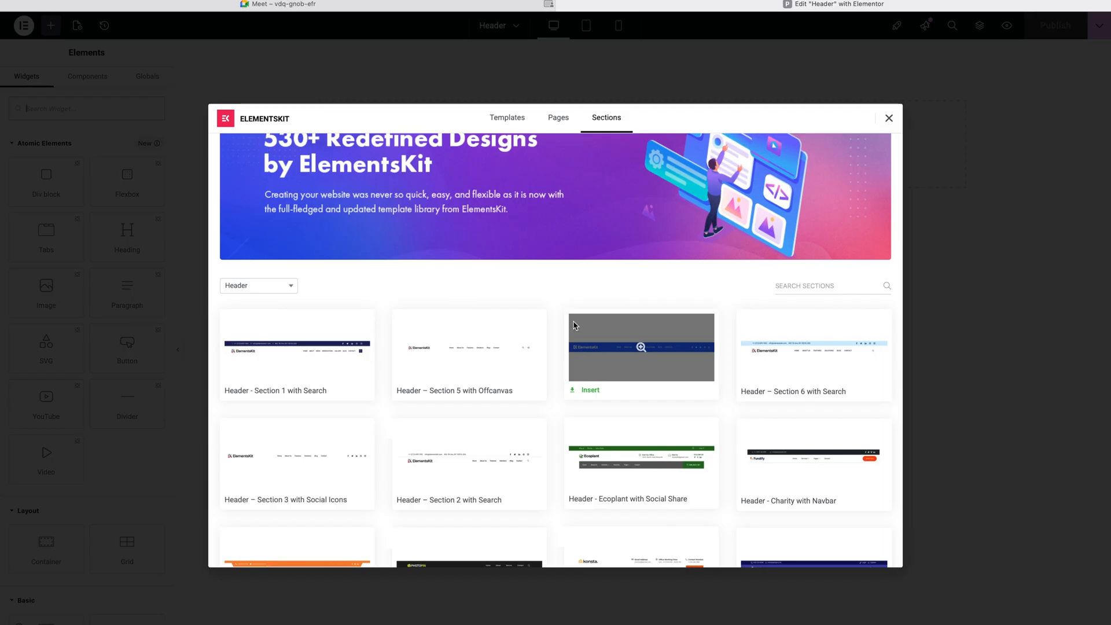
{"action": "scroll", "coordinate": [574, 325], "scroll_direction": "down", "scroll_amount": 6}
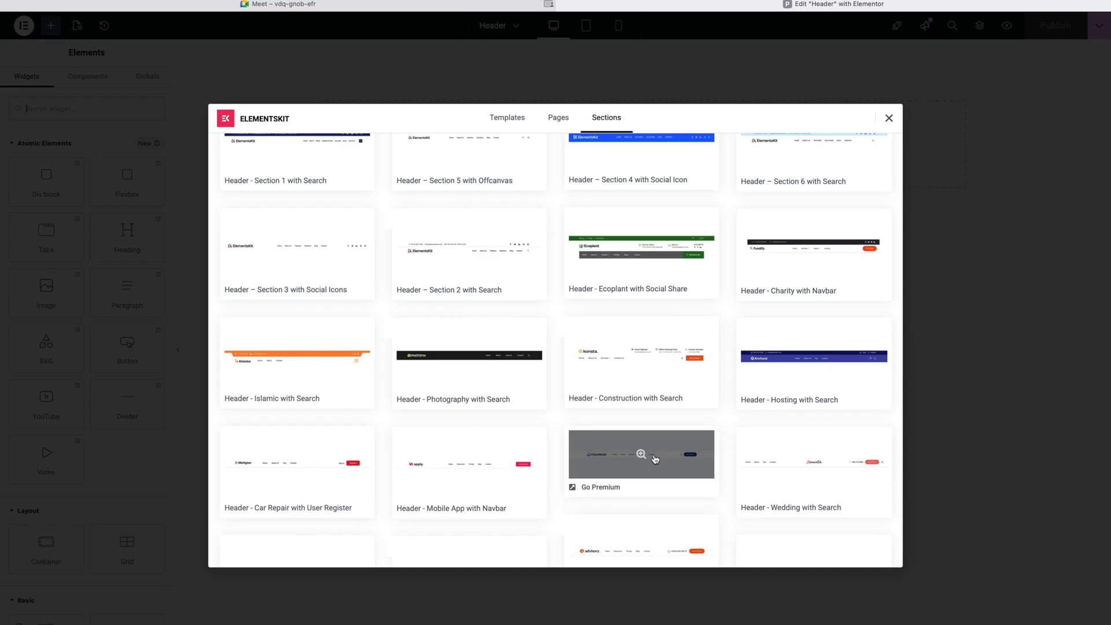
{"action": "scroll", "coordinate": [653, 405], "scroll_direction": "up", "scroll_amount": 3}
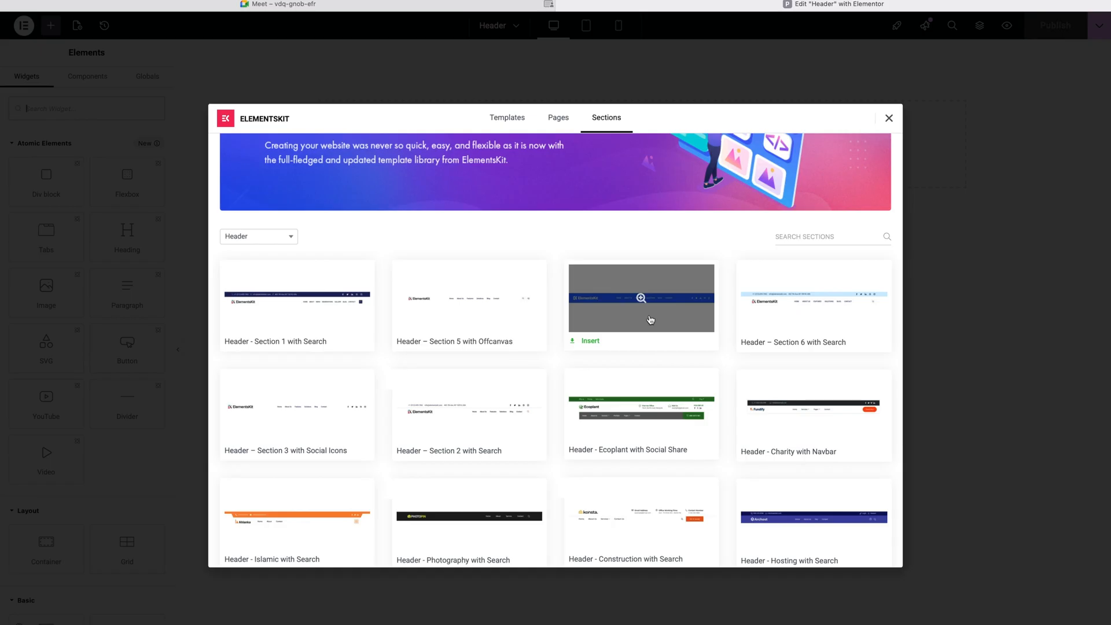
{"action": "left_click", "coordinate": [590, 340]}
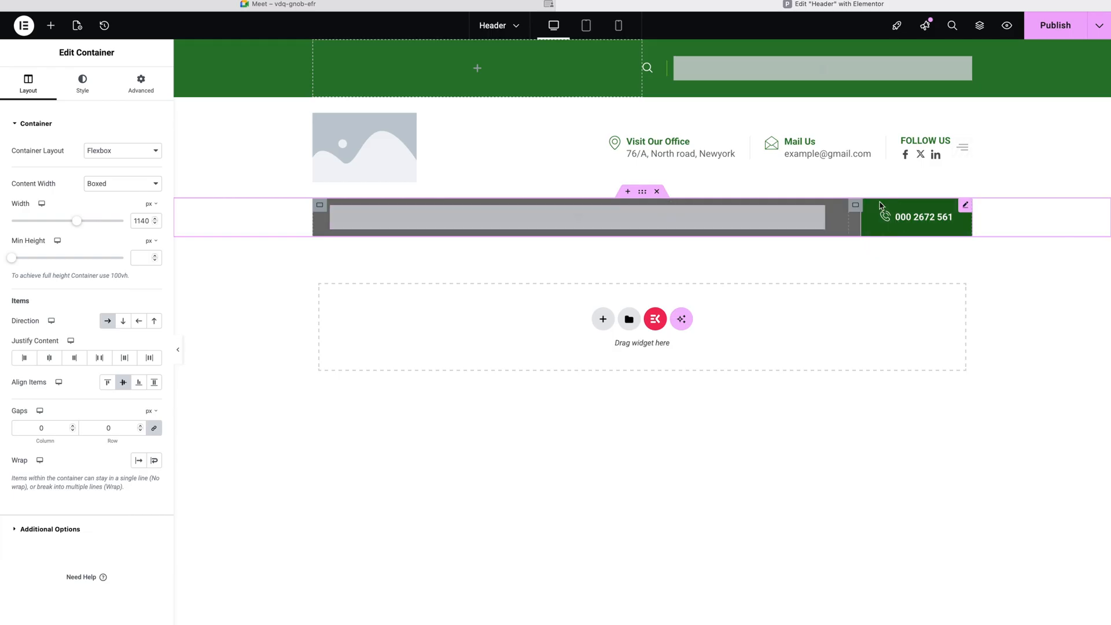
Step: Delete the green top bar section, then undo twice to remove the inserted header template
{"action": "left_click", "coordinate": [731, 71]}
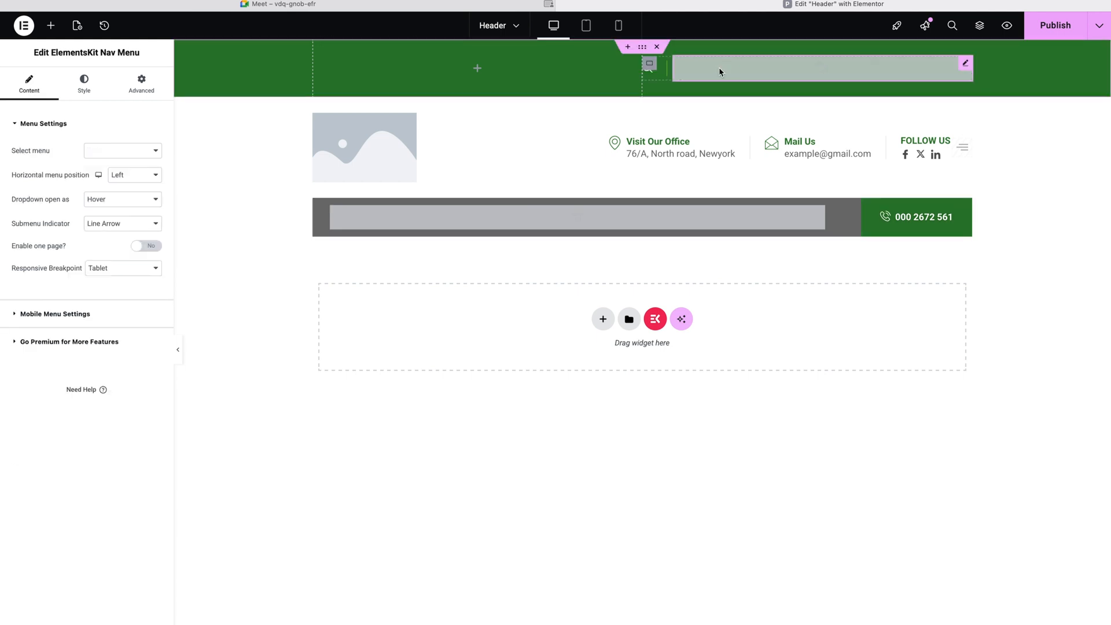
{"action": "left_click", "coordinate": [657, 47]}
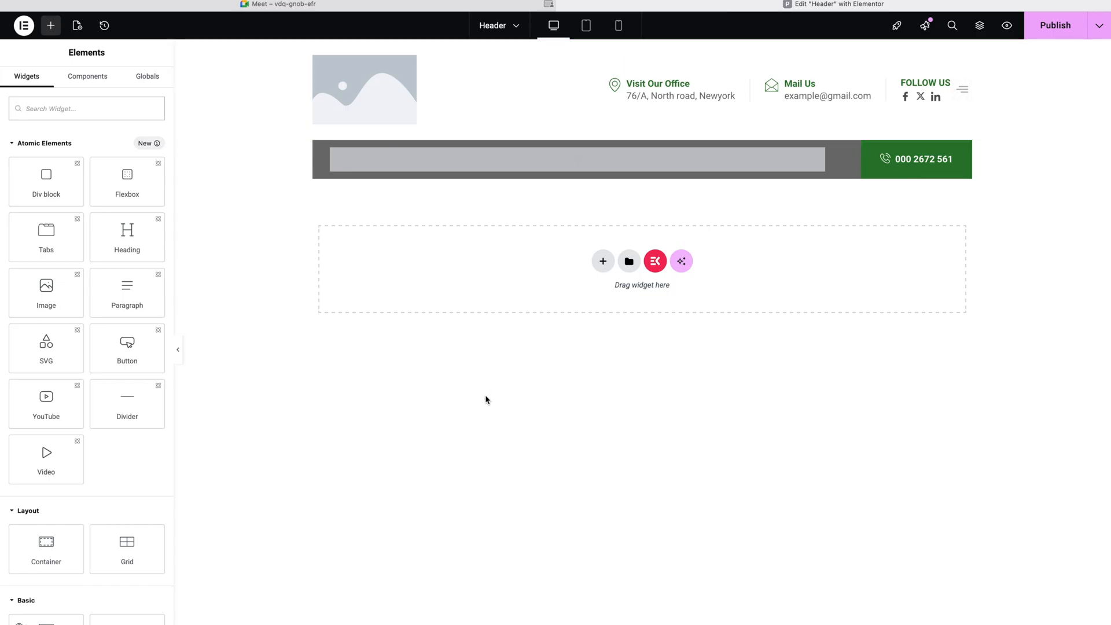
{"action": "key", "text": "super+z"}
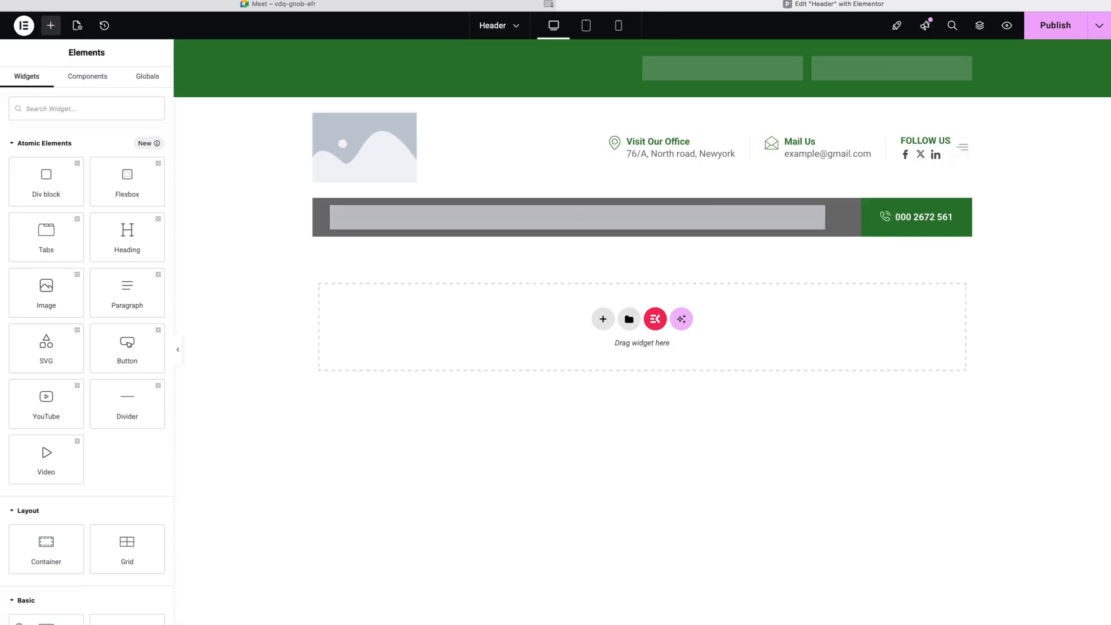
{"action": "key", "text": "super+z"}
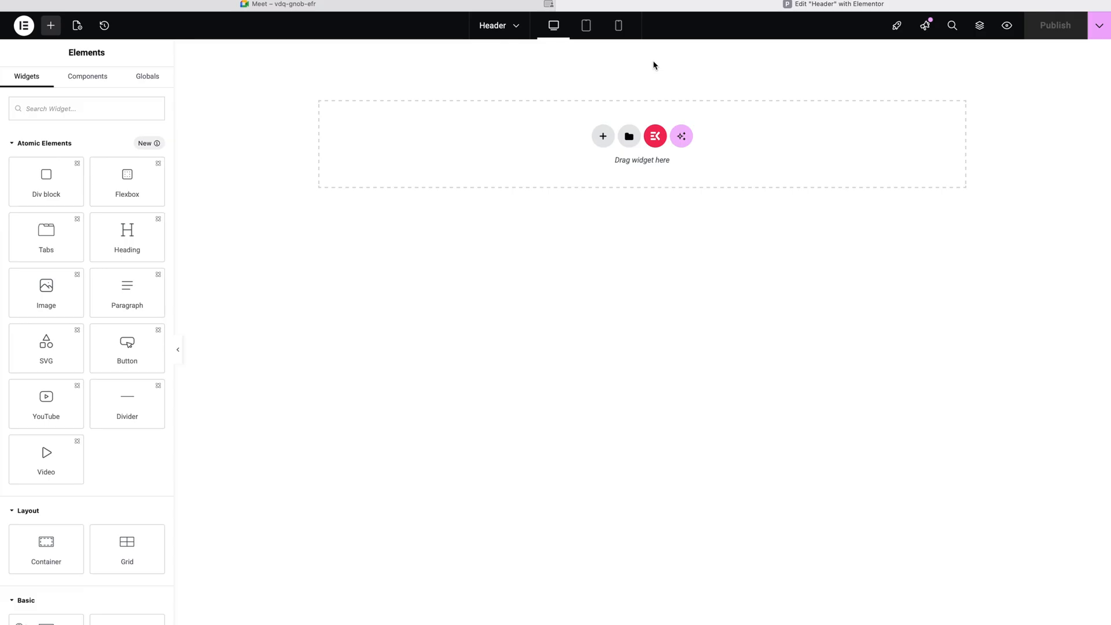
Step: Redo the template insertion to restore the green top bar, logo, contacts and phone button
{"action": "key", "text": "super+shift+z"}
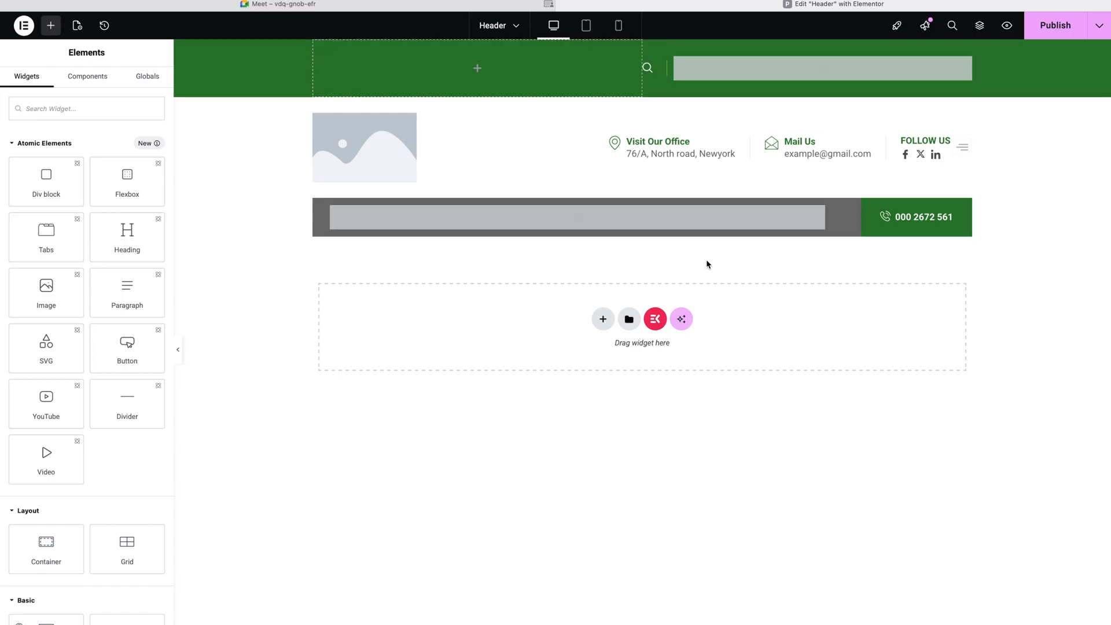
{"action": "left_click_drag", "start_coordinate": [646, 50], "coordinate": [644, 49]}
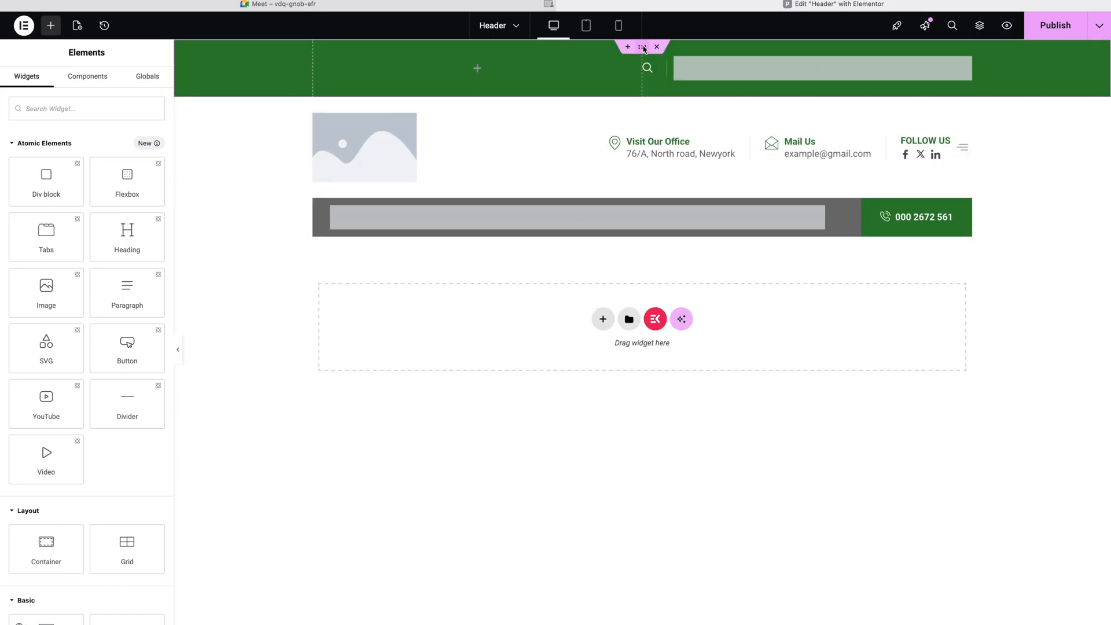
Step: Copy the green #2B7C2D background colour from the top bar container's Style settings
{"action": "left_click", "coordinate": [642, 49]}
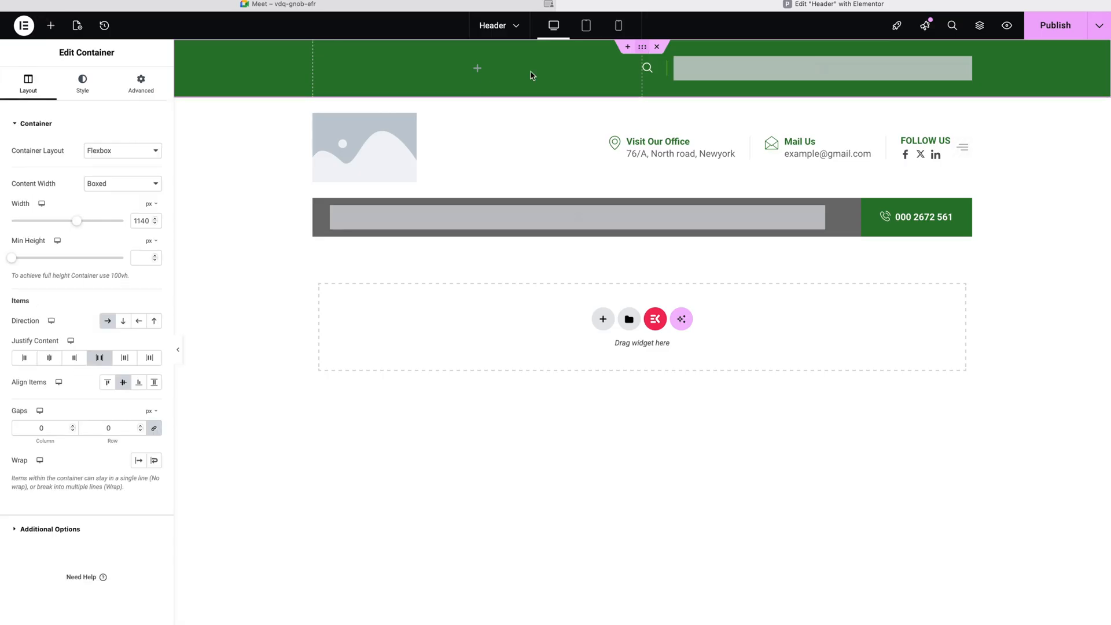
{"action": "left_click", "coordinate": [84, 78]}
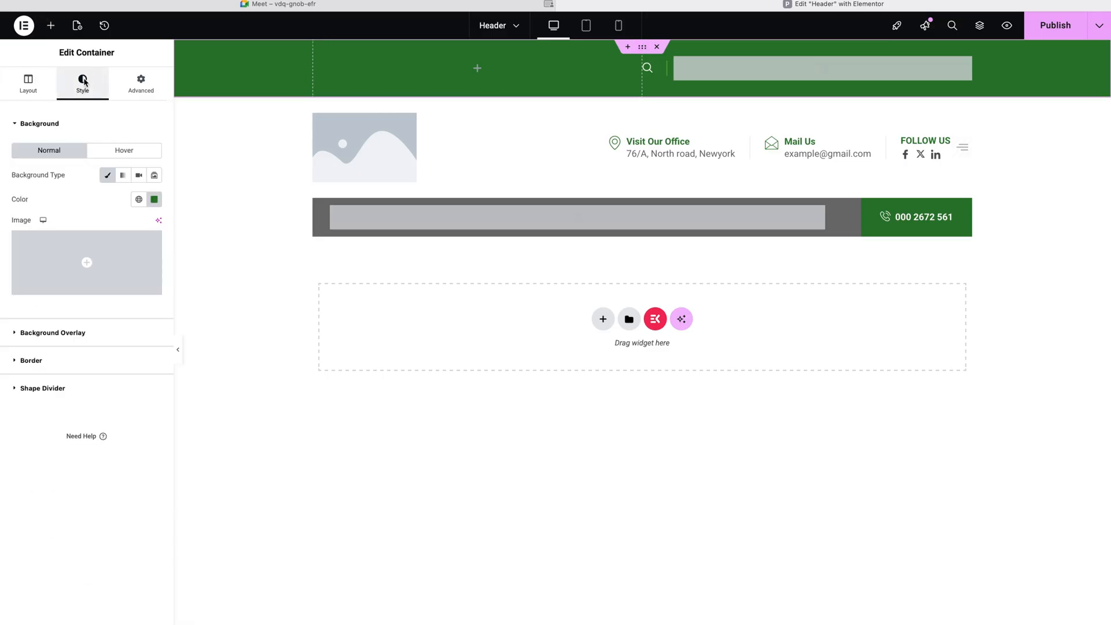
{"action": "left_click", "coordinate": [154, 200]}
{"action": "key", "text": "ctrl+c"}
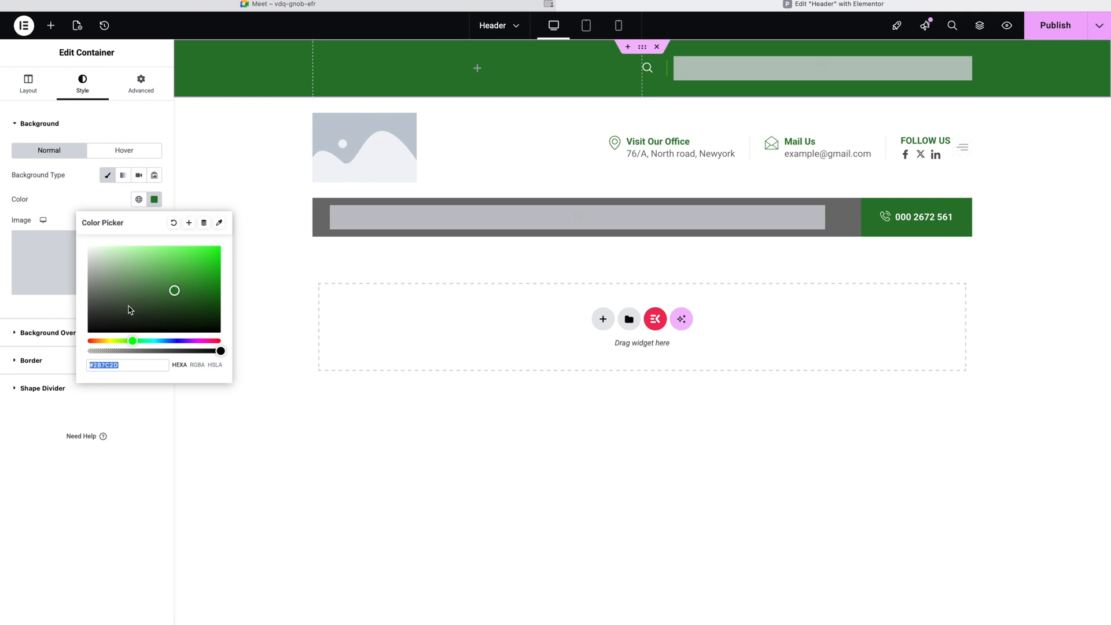
{"action": "left_click", "coordinate": [641, 92]}
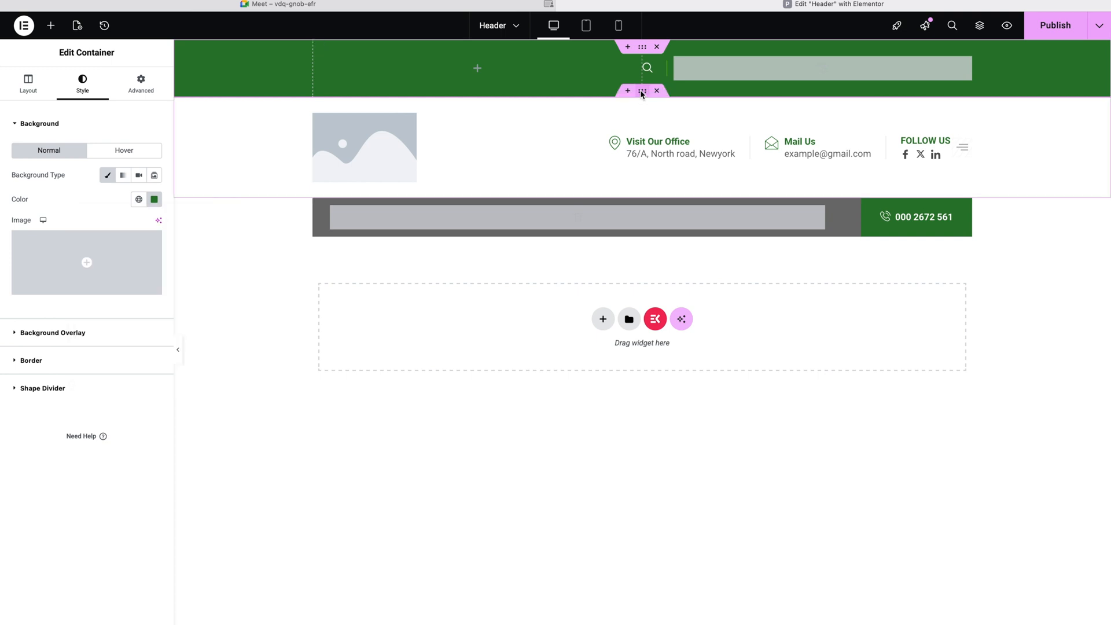
Step: Paste #2B7C2D as the logo and contacts row container's background colour
{"action": "left_click", "coordinate": [641, 93]}
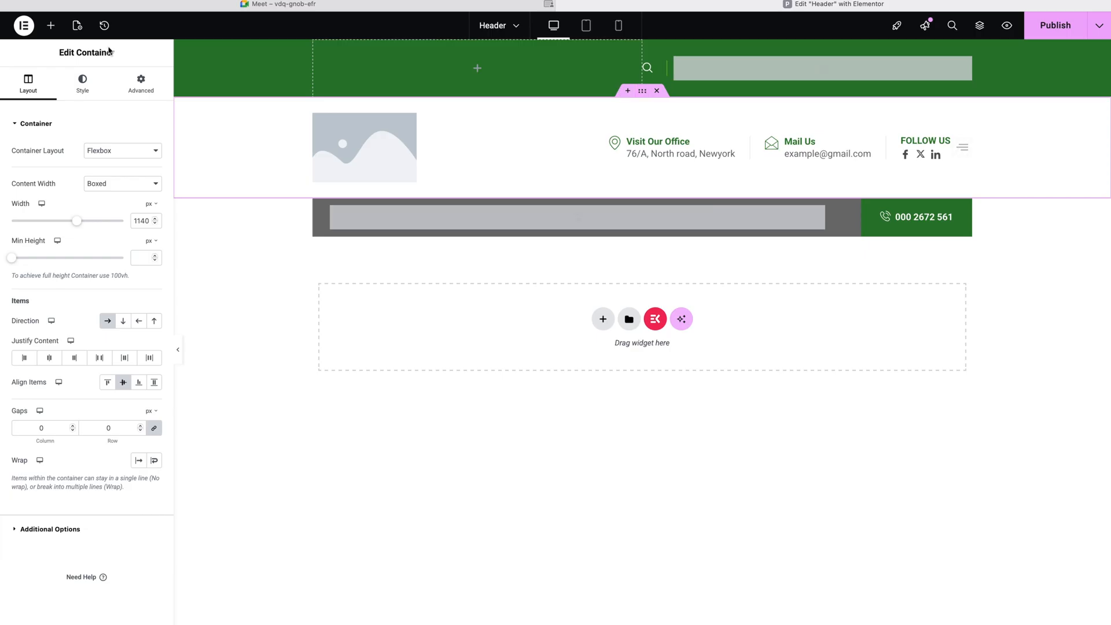
{"action": "left_click", "coordinate": [99, 97]}
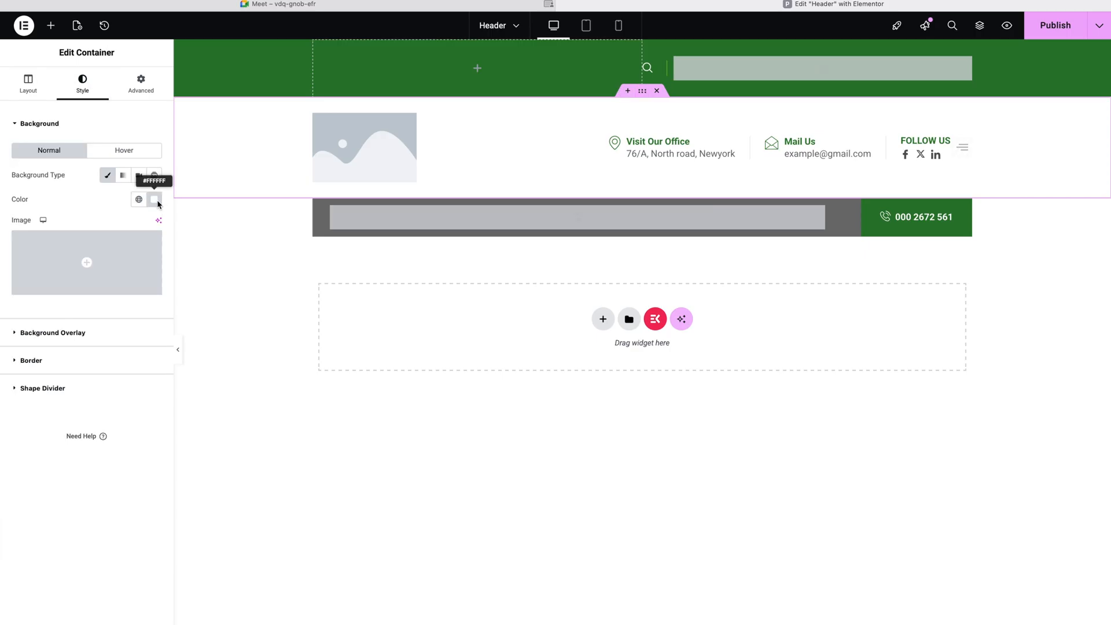
{"action": "left_click", "coordinate": [159, 201]}
{"action": "key", "text": "ctrl+v"}
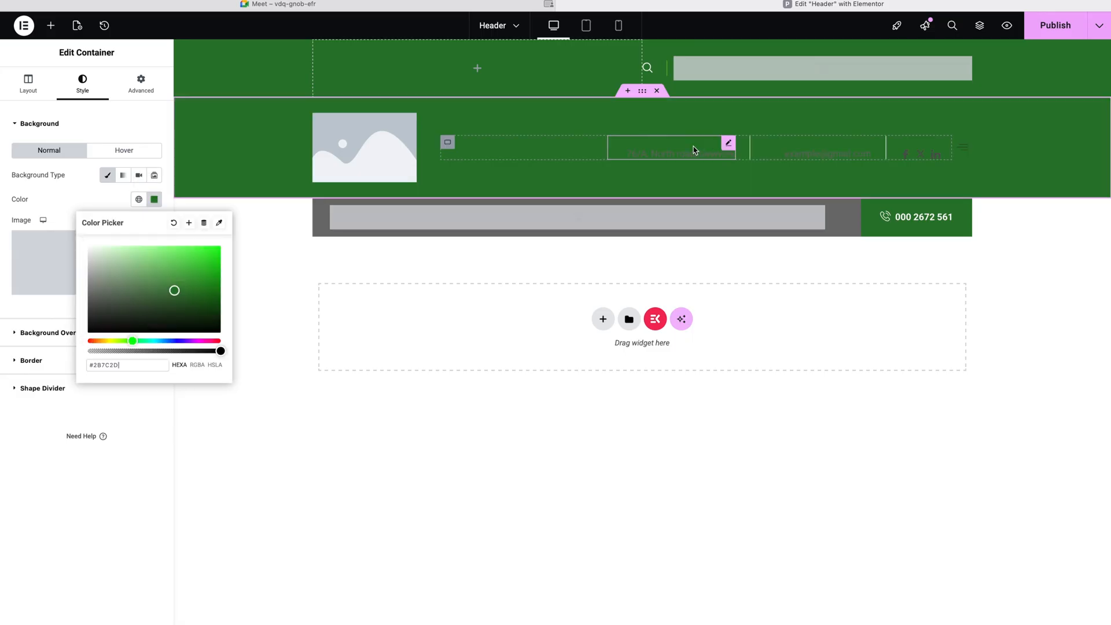
{"action": "left_click", "coordinate": [730, 144]}
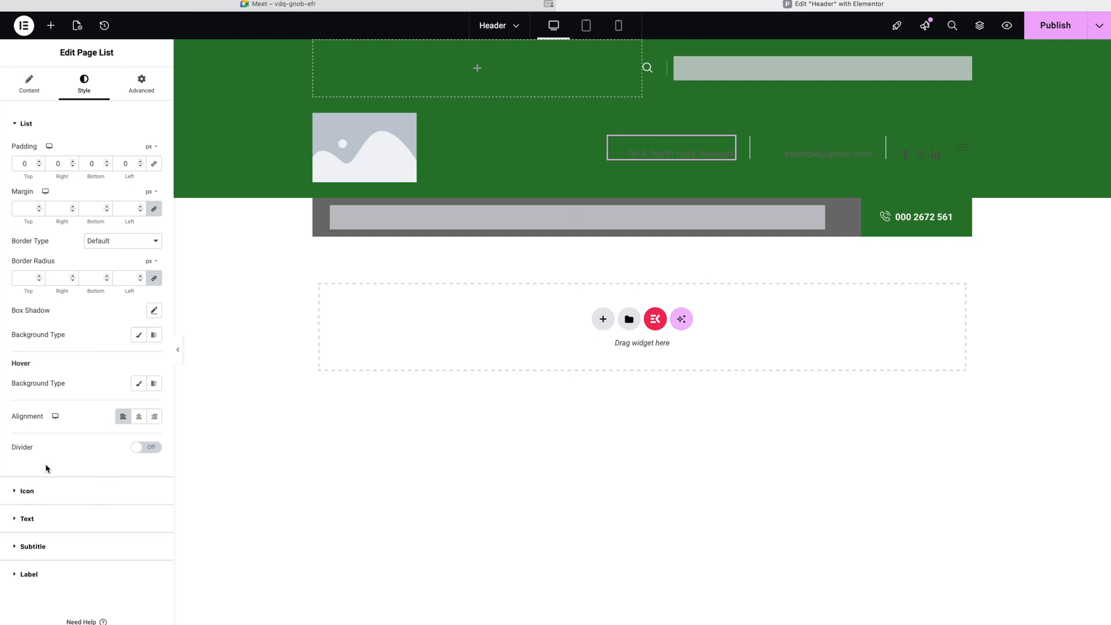
{"action": "left_click", "coordinate": [16, 490]}
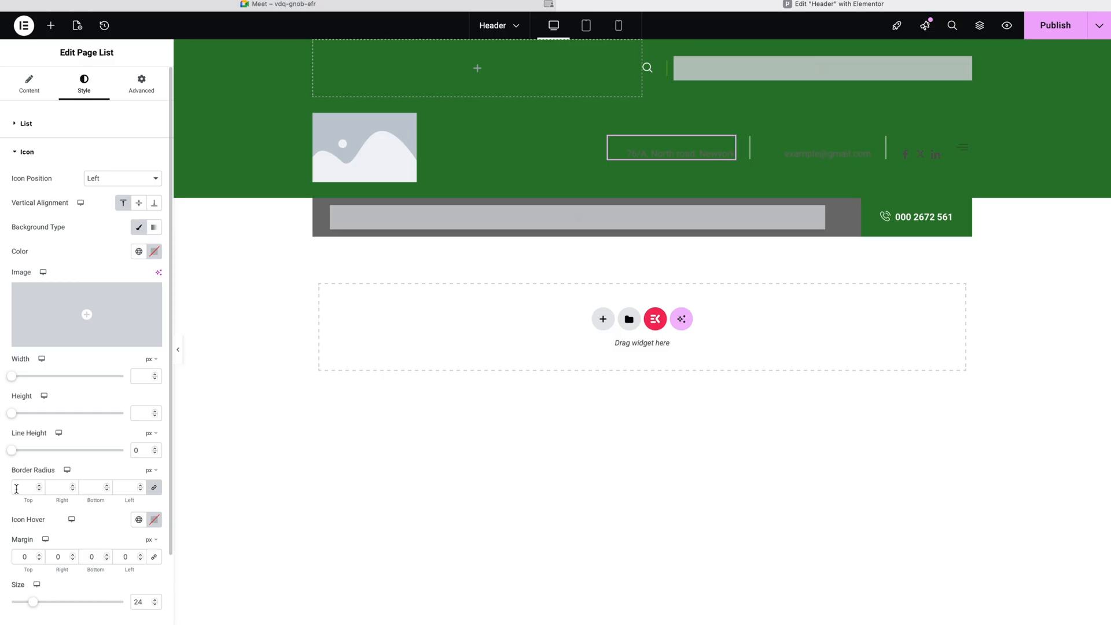
{"action": "left_click", "coordinate": [16, 489]}
{"action": "scroll", "coordinate": [30, 535], "scroll_direction": "down", "scroll_amount": 2}
{"action": "left_click", "coordinate": [27, 536]}
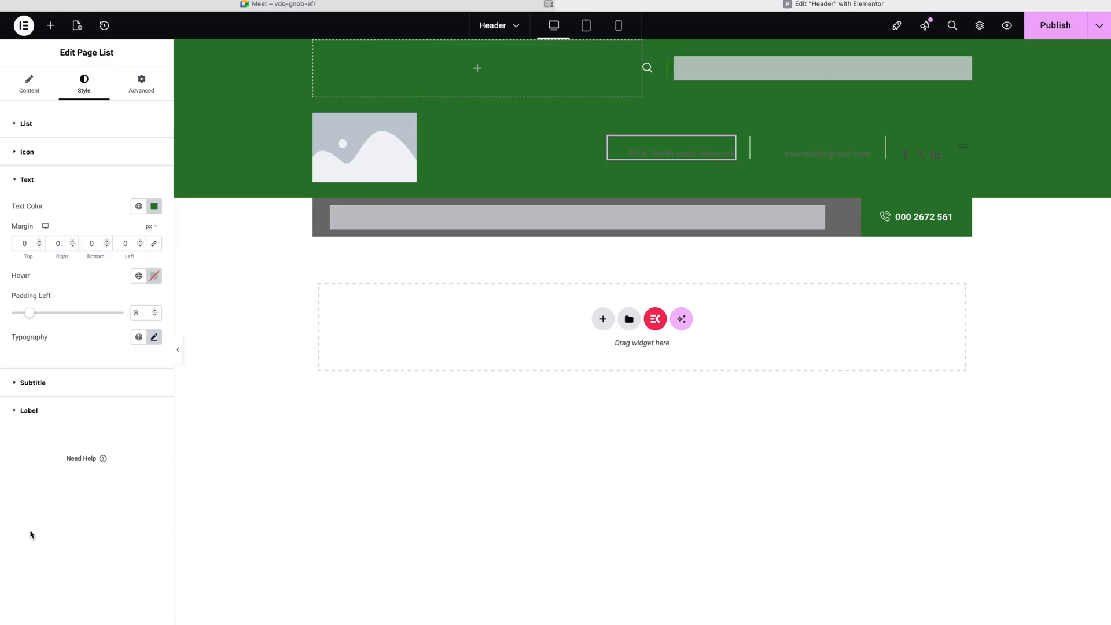
{"action": "left_click", "coordinate": [534, 459]}
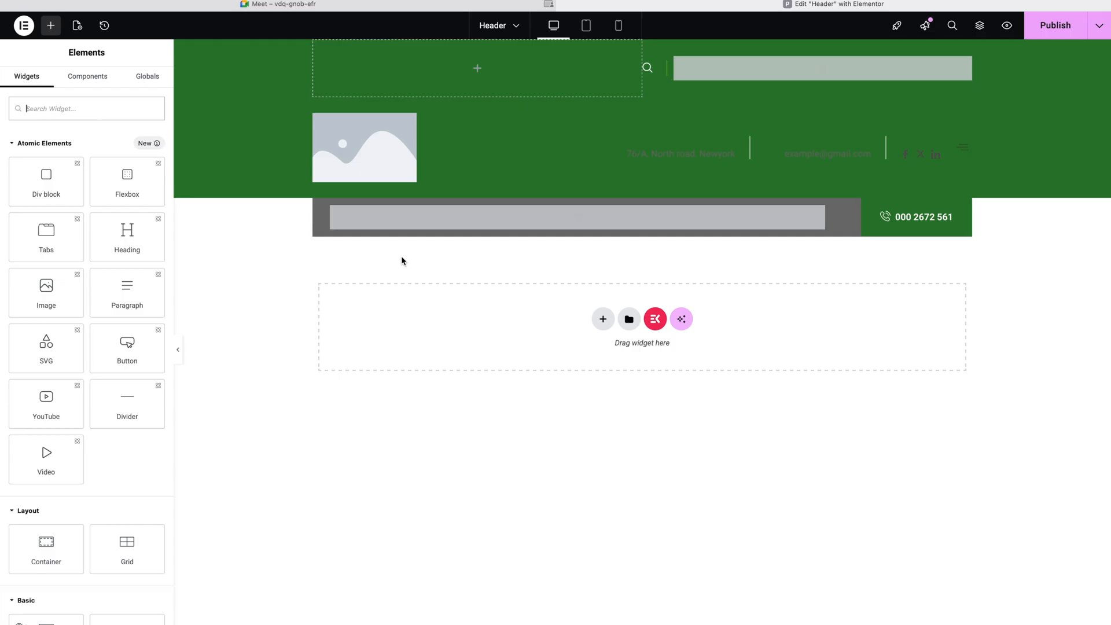
Step: Set the contacts row background colour to near-white #FEFFFE
{"action": "mouse_move", "coordinate": [643, 98]}
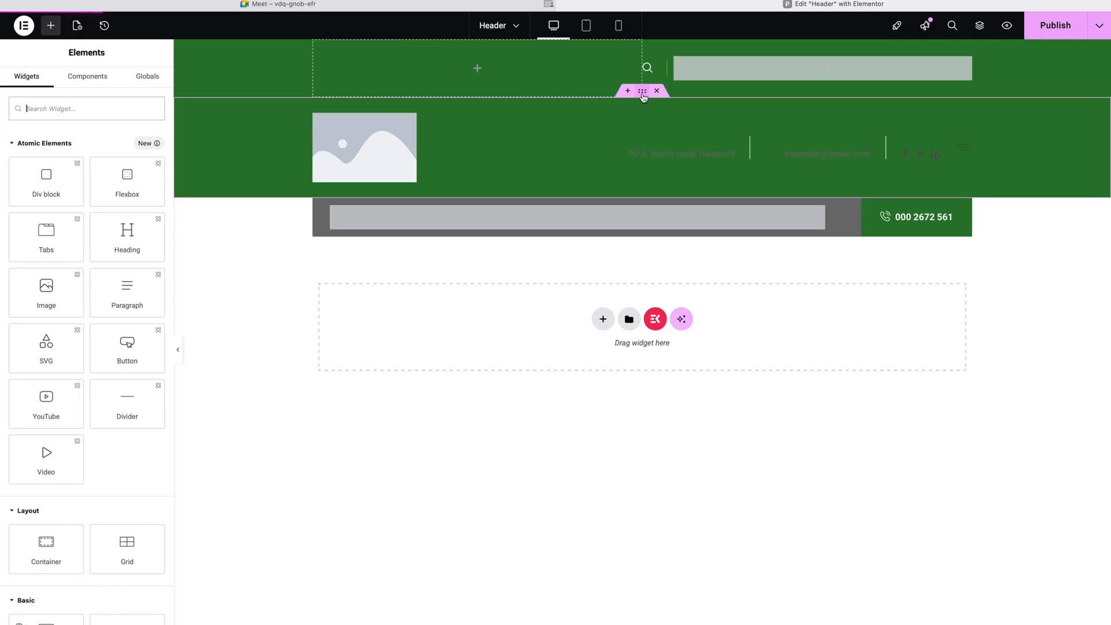
{"action": "left_click", "coordinate": [643, 95]}
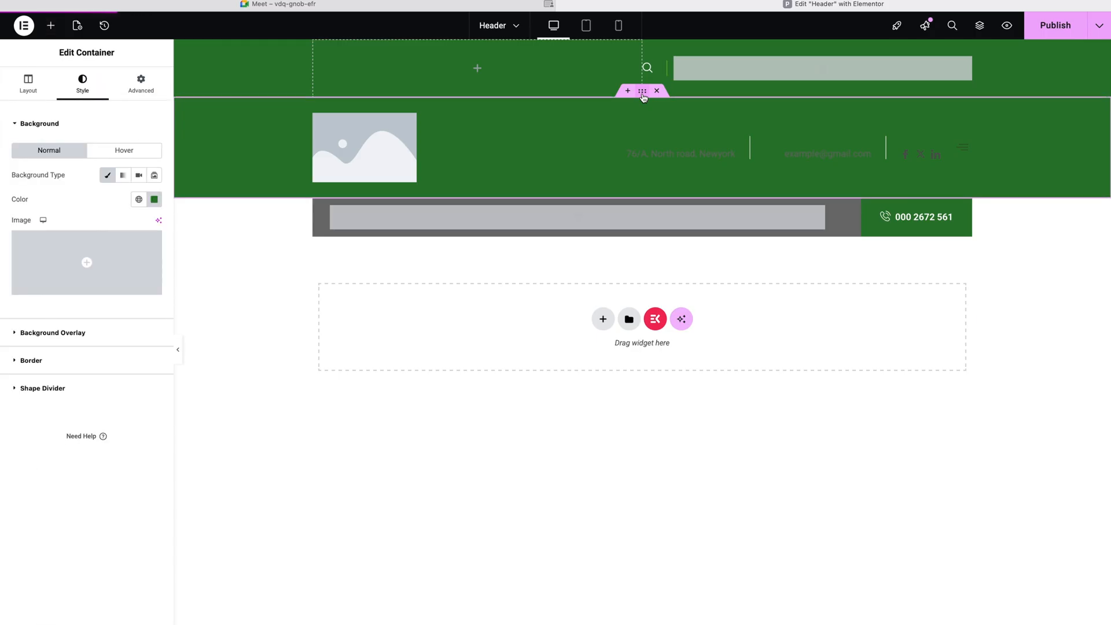
{"action": "left_click", "coordinate": [154, 199]}
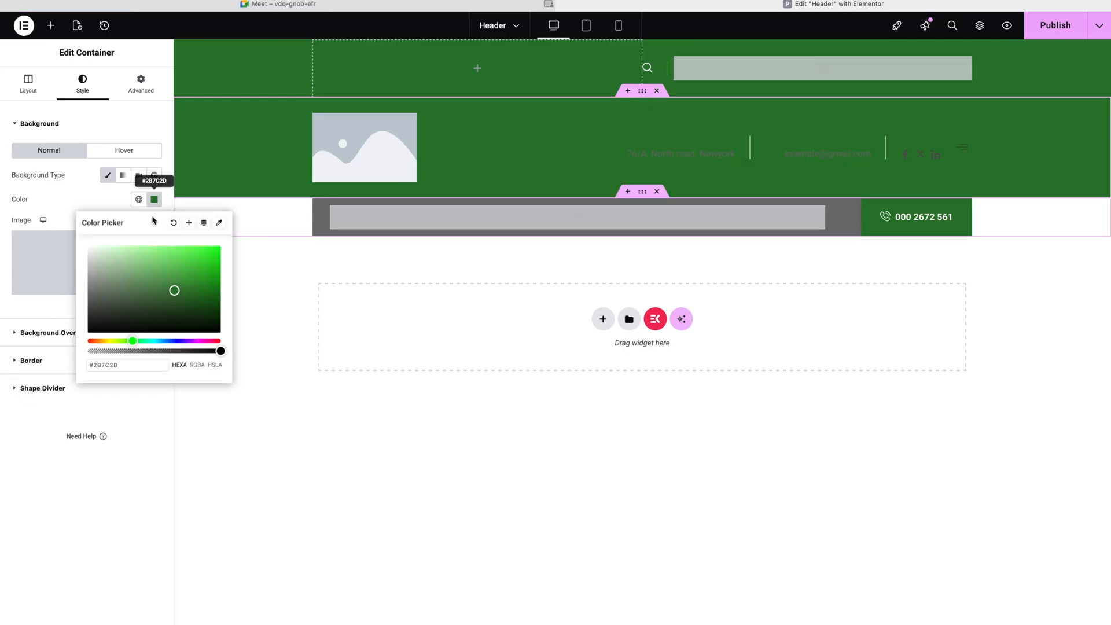
{"action": "left_click", "coordinate": [110, 262]}
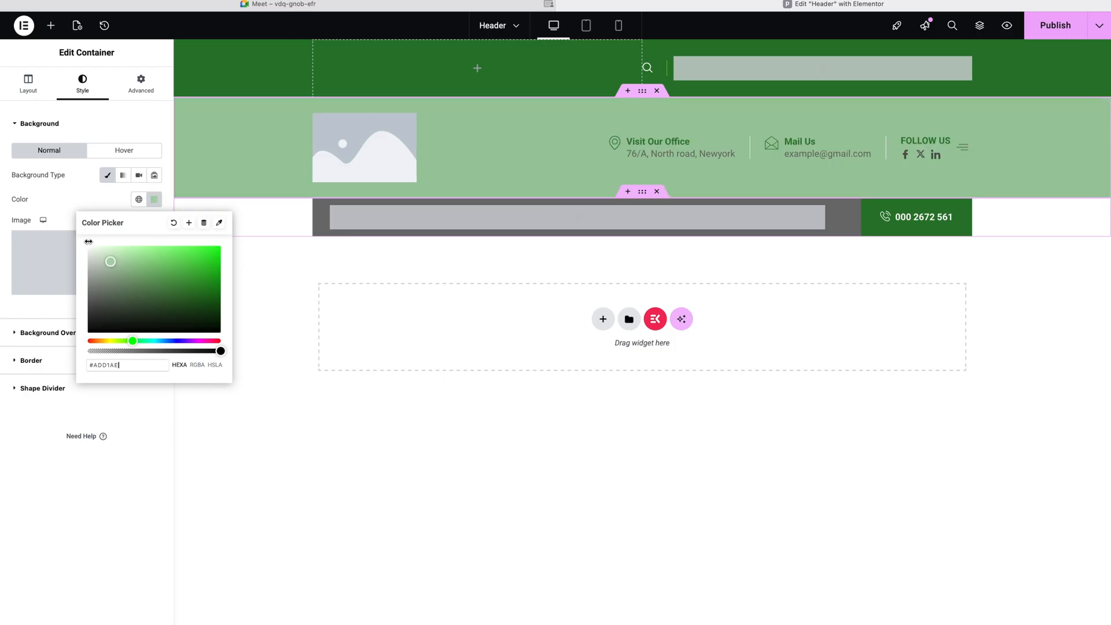
{"action": "left_click", "coordinate": [88, 241]}
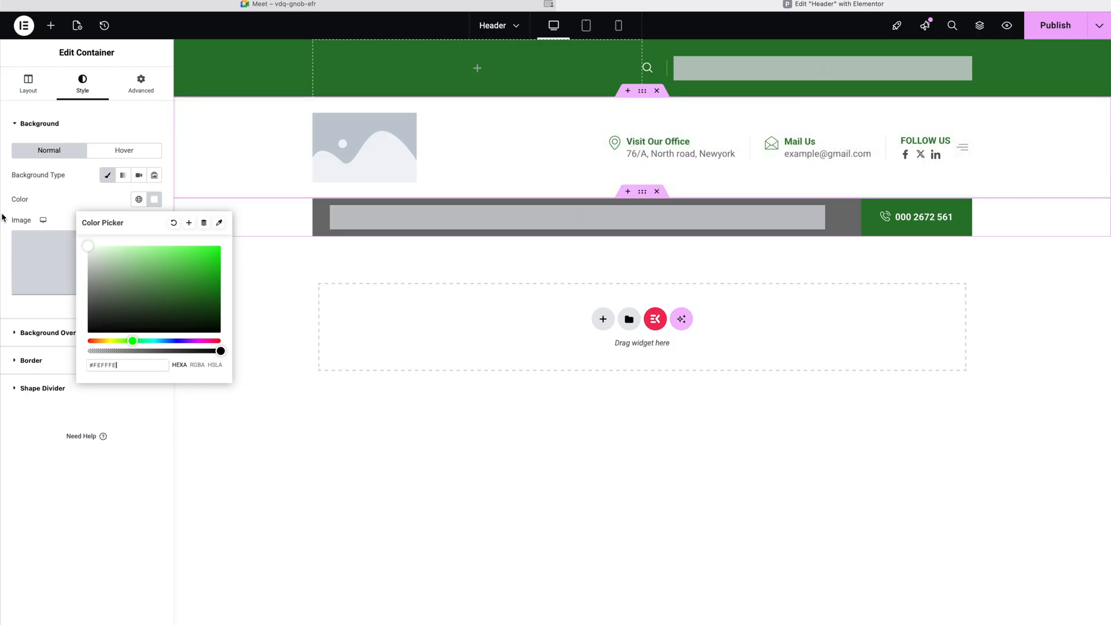
Step: Delete the green search bar container at the header's top and switch to the Meet tab
{"action": "mouse_move", "coordinate": [1, 218]}
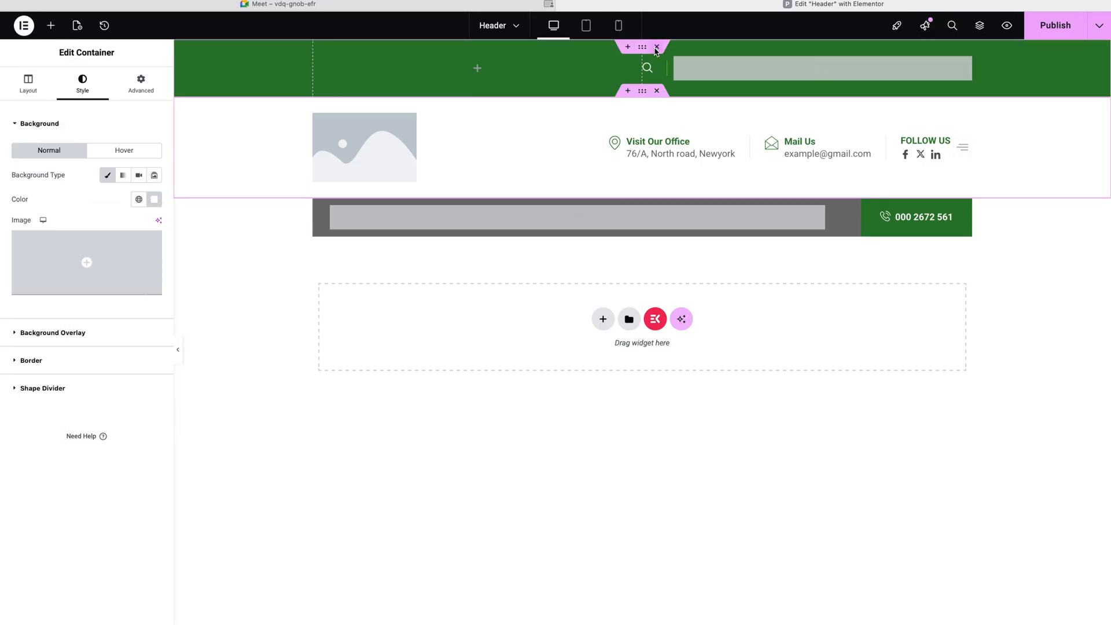
{"action": "left_click", "coordinate": [656, 48]}
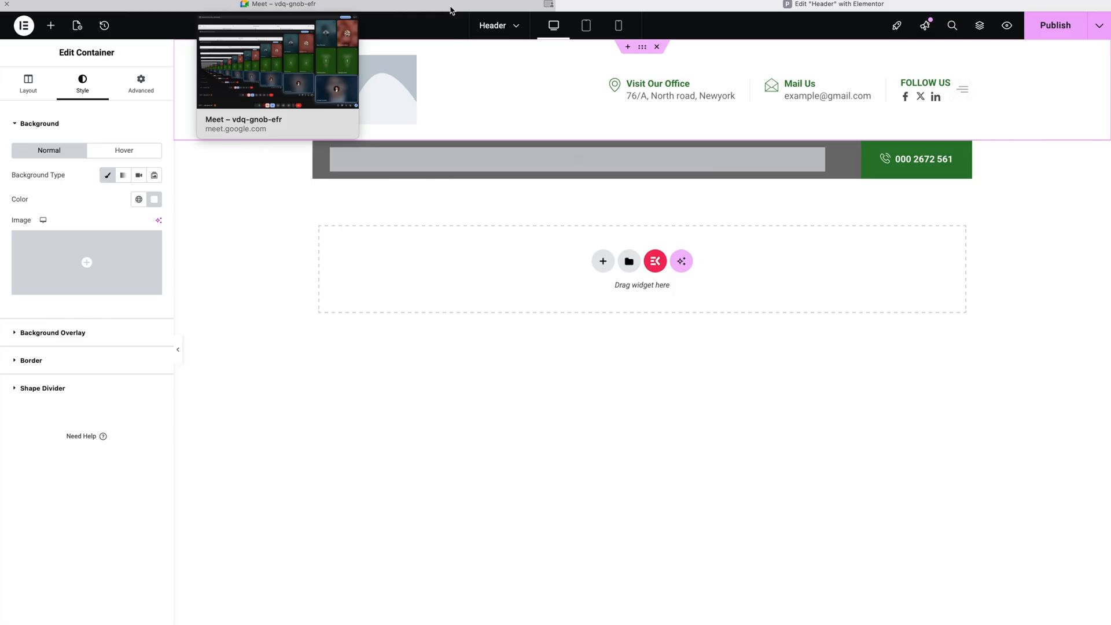
{"action": "left_click", "coordinate": [450, 6]}
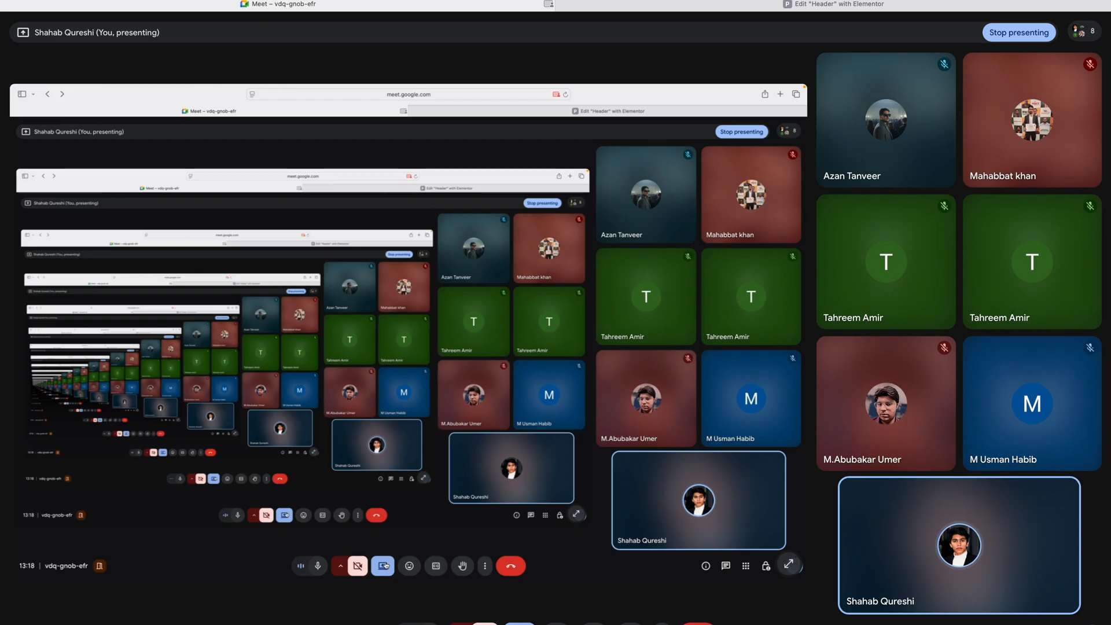
Step: Stop the ongoing Meet presentation and start Share screen again to get Safari's permission prompt
{"action": "left_click", "coordinate": [384, 566]}
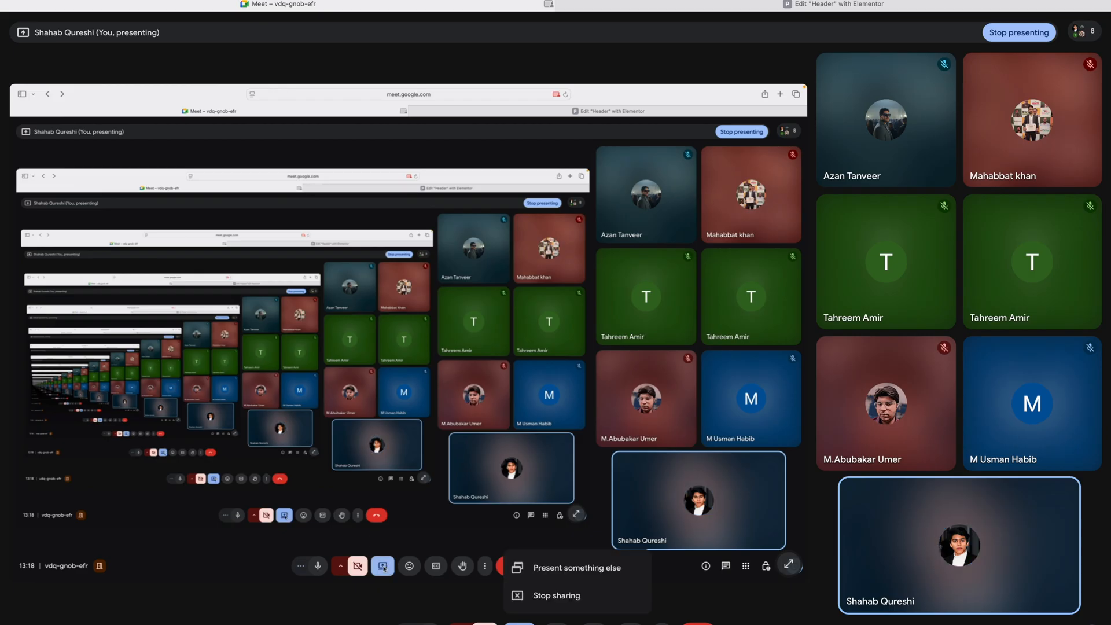
{"action": "left_click", "coordinate": [544, 596]}
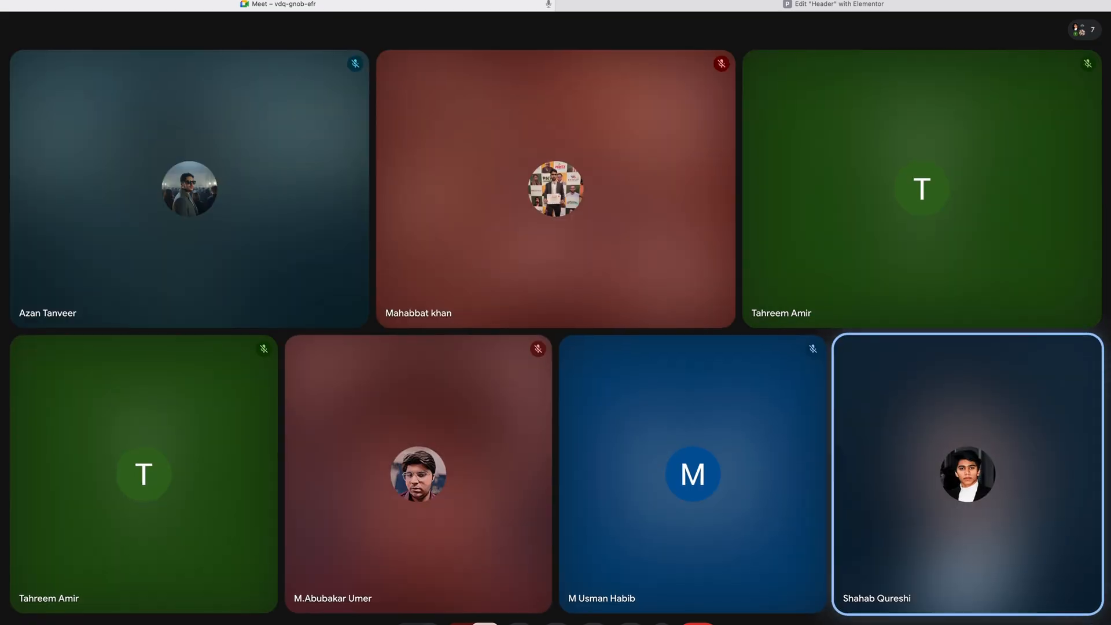
{"action": "left_click", "coordinate": [520, 622]}
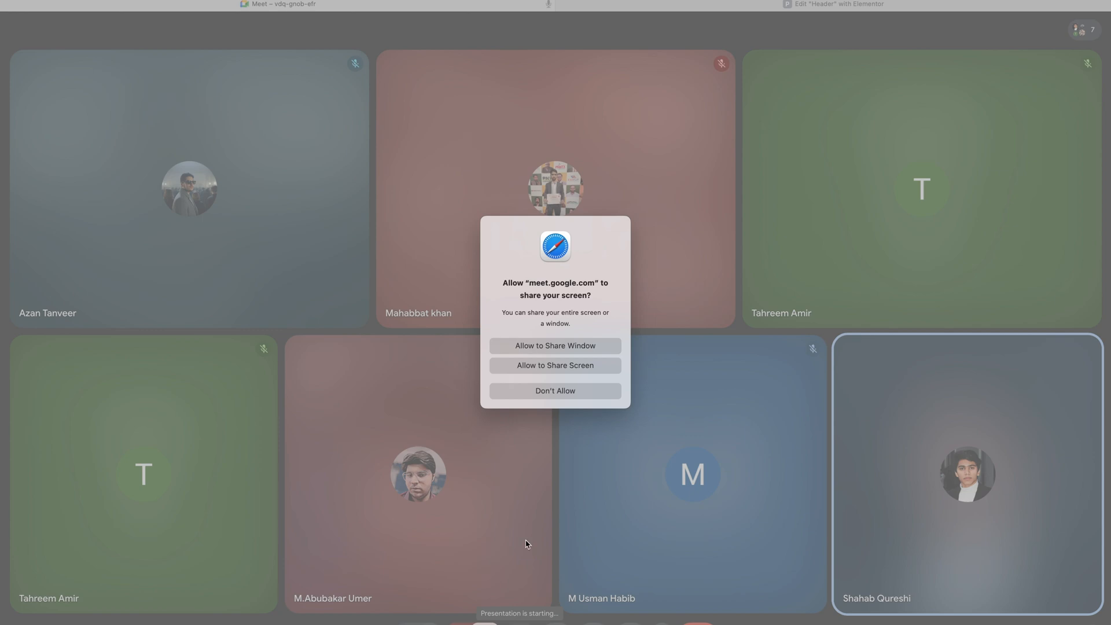
Step: Allow presenting the entire screen, then return to the 'Edit Header with Elementor' tab
{"action": "left_click", "coordinate": [564, 368]}
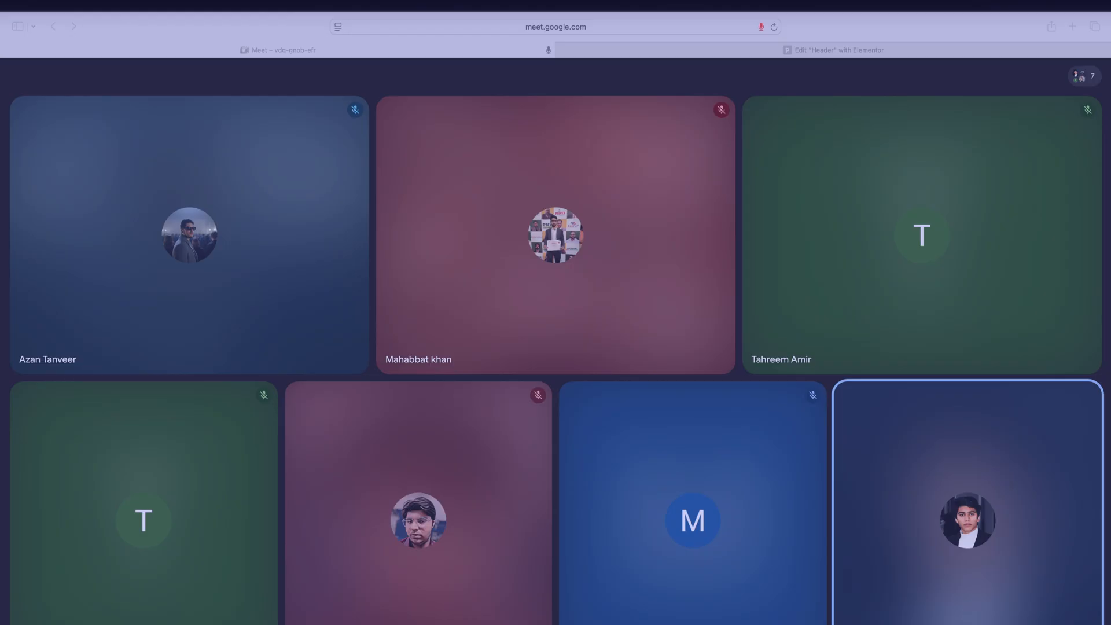
{"action": "left_click", "coordinate": [835, 22]}
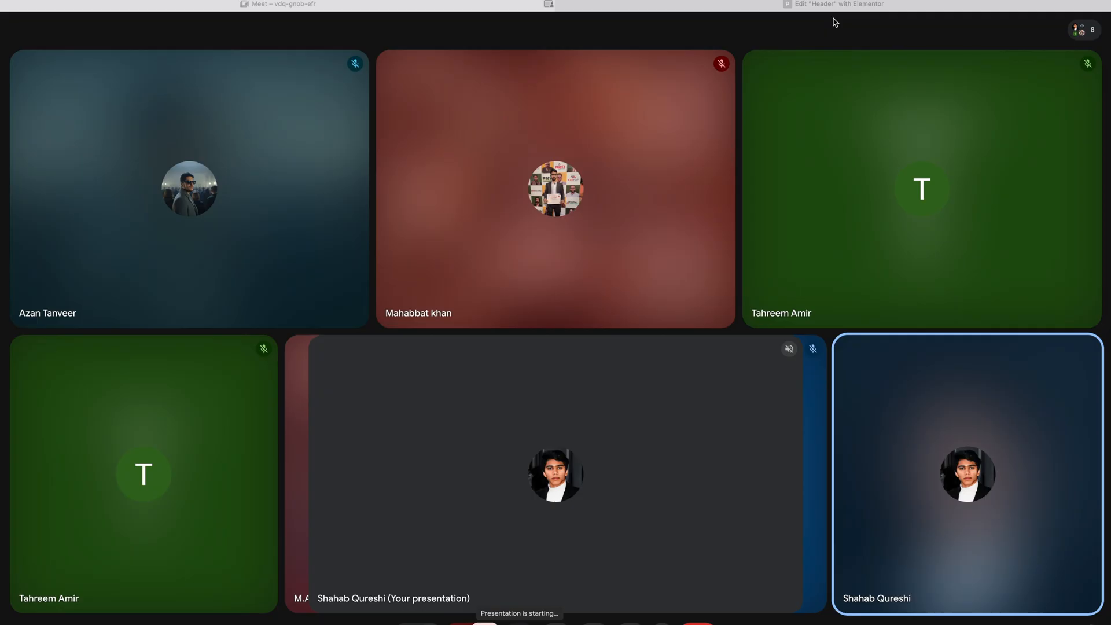
{"action": "left_click", "coordinate": [809, 7]}
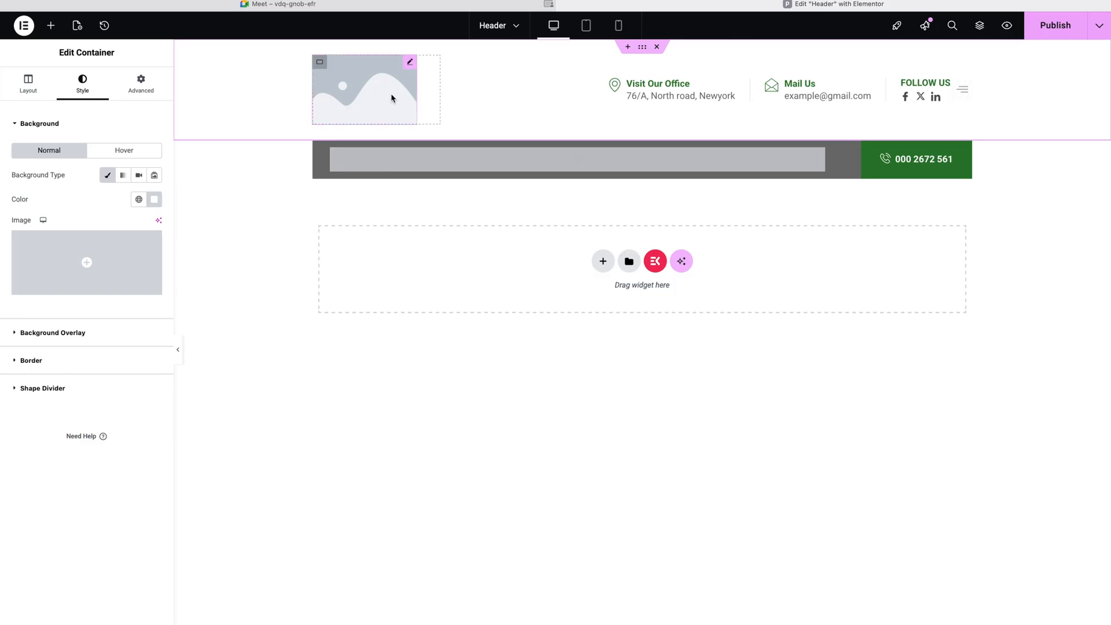
Step: Set the header image widget to Computribe-020722-scaled.png from the Media Library
{"action": "left_click", "coordinate": [410, 63]}
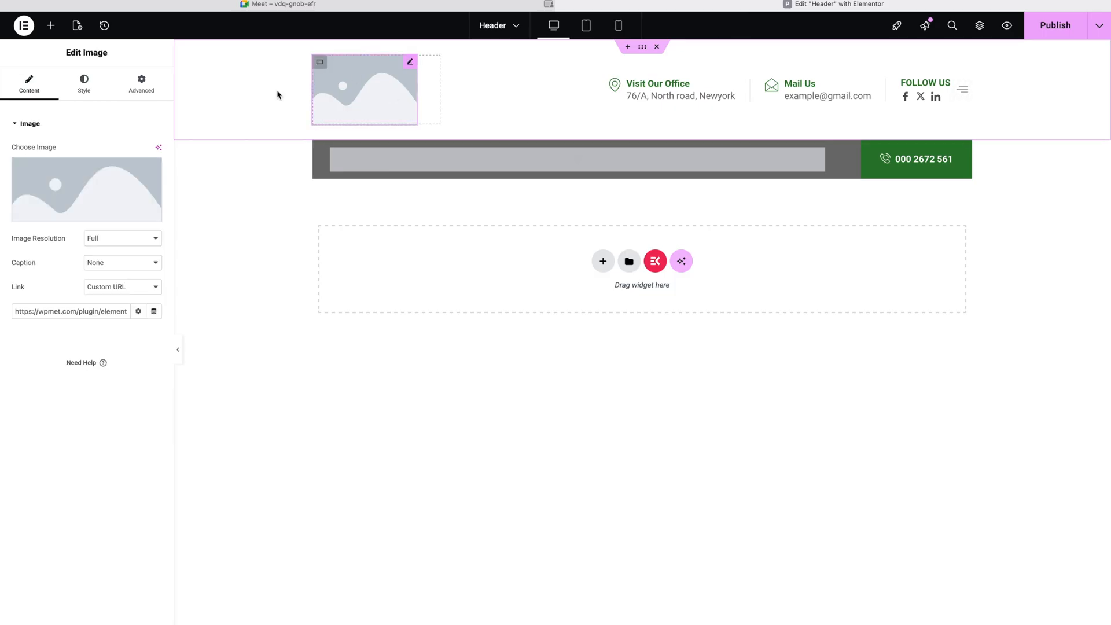
{"action": "left_click", "coordinate": [90, 209]}
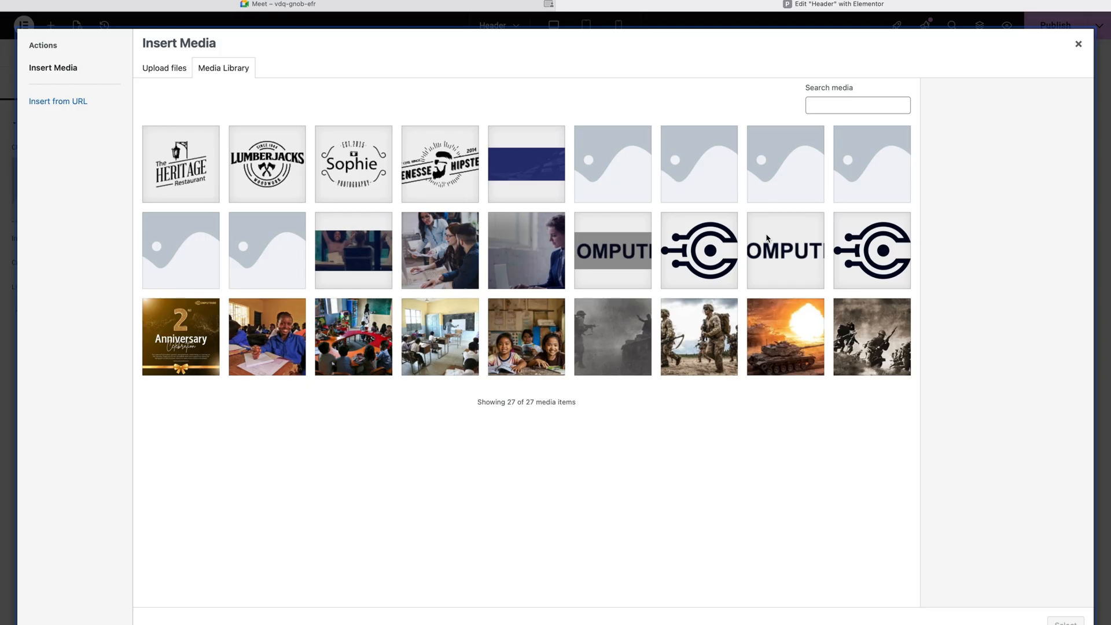
{"action": "left_click", "coordinate": [763, 247]}
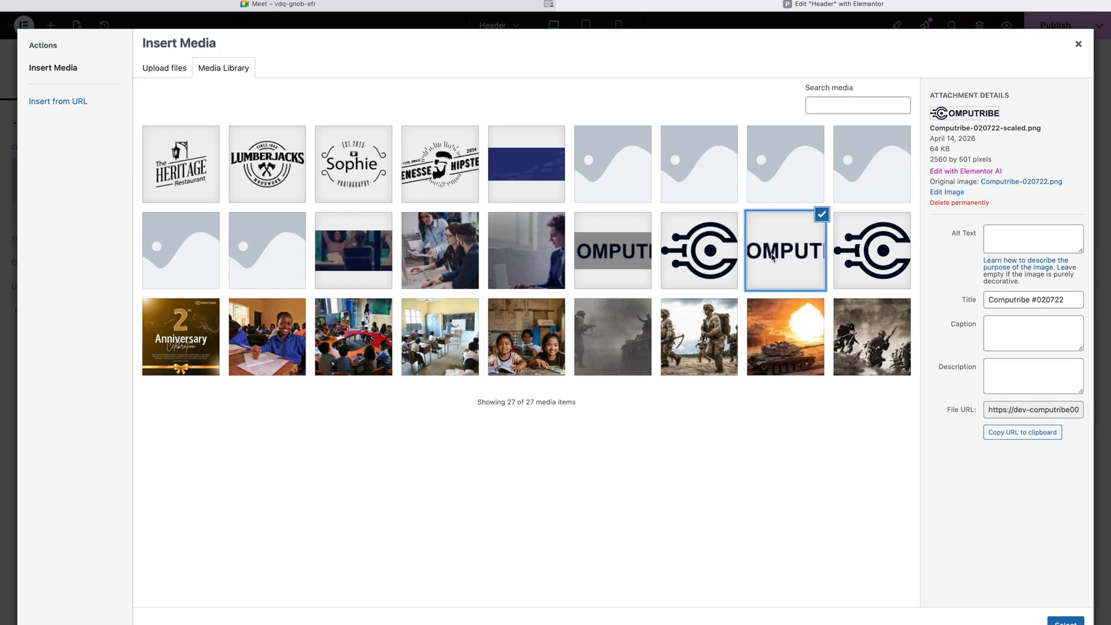
{"action": "left_click", "coordinate": [1054, 619]}
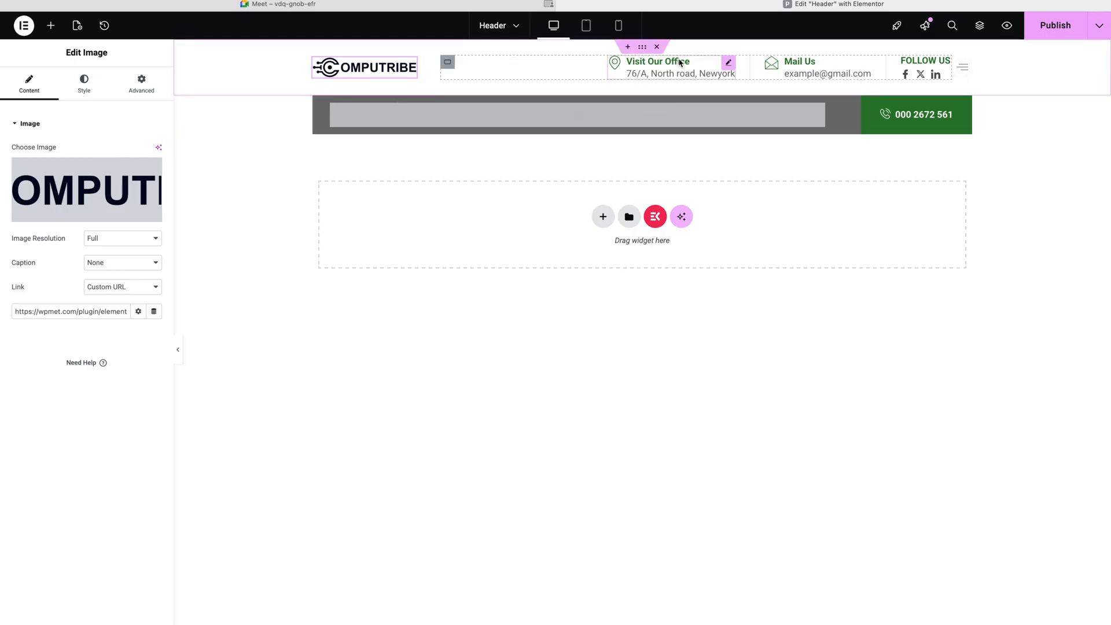
Step: Change the Visit Our Office item's Sub Title to 'Garden Town, Lahore'
{"action": "left_click", "coordinate": [725, 65]}
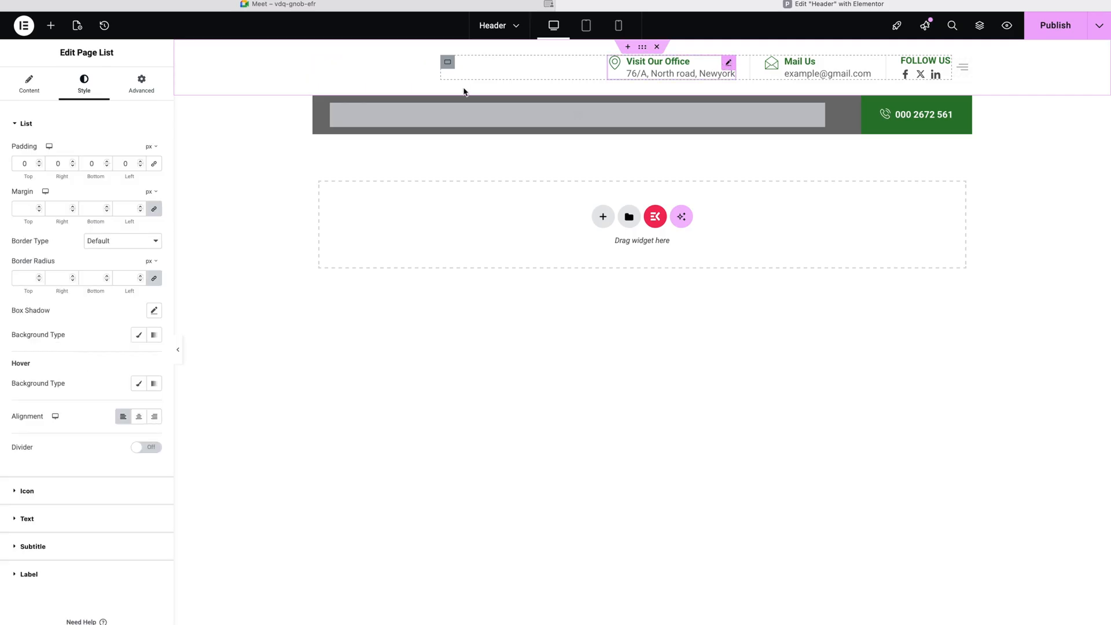
{"action": "left_click", "coordinate": [26, 84]}
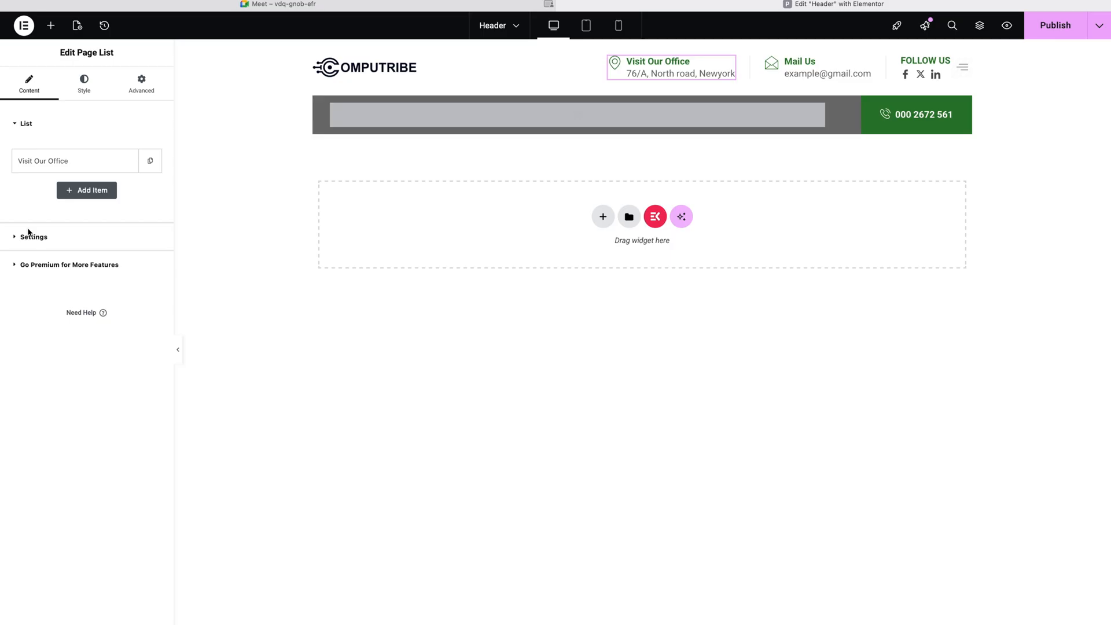
{"action": "left_click", "coordinate": [67, 160]}
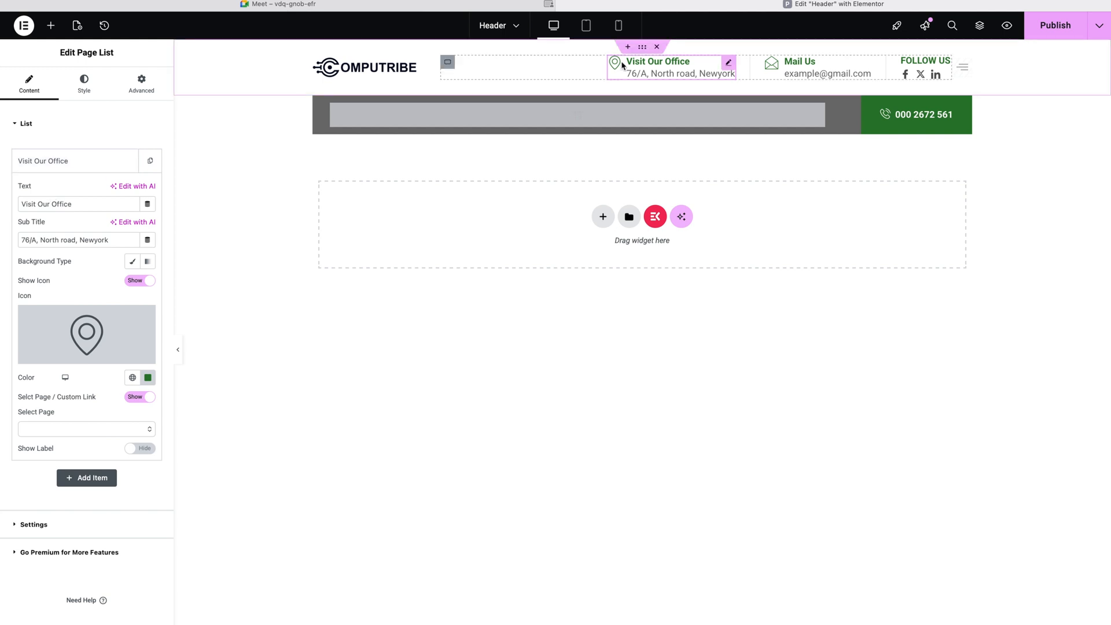
{"action": "left_click", "coordinate": [73, 209]}
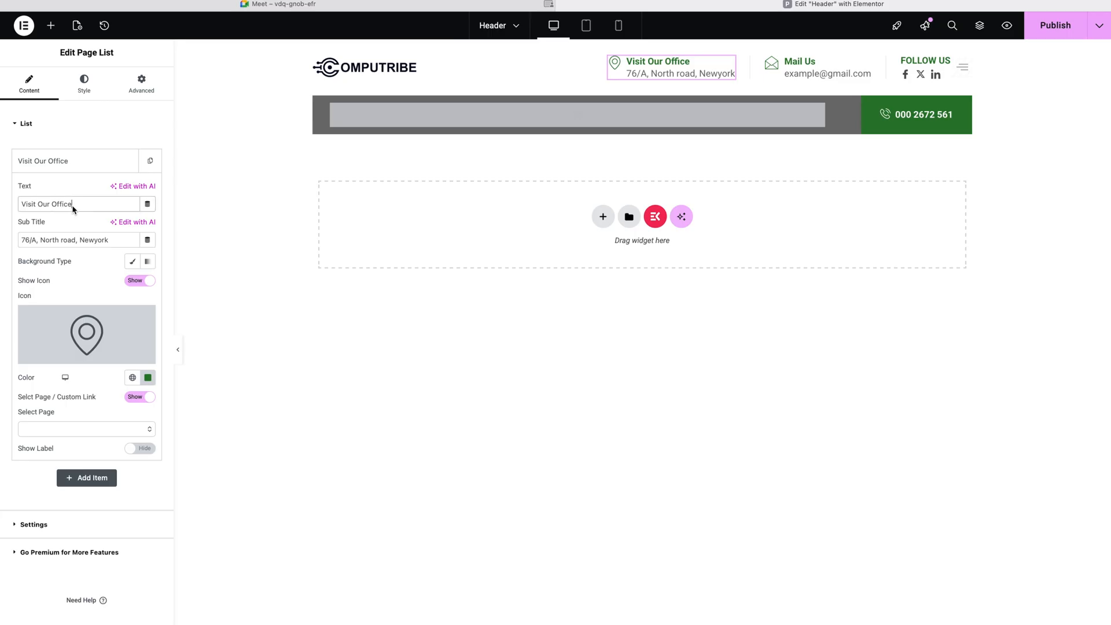
{"action": "triple_click", "coordinate": [58, 241]}
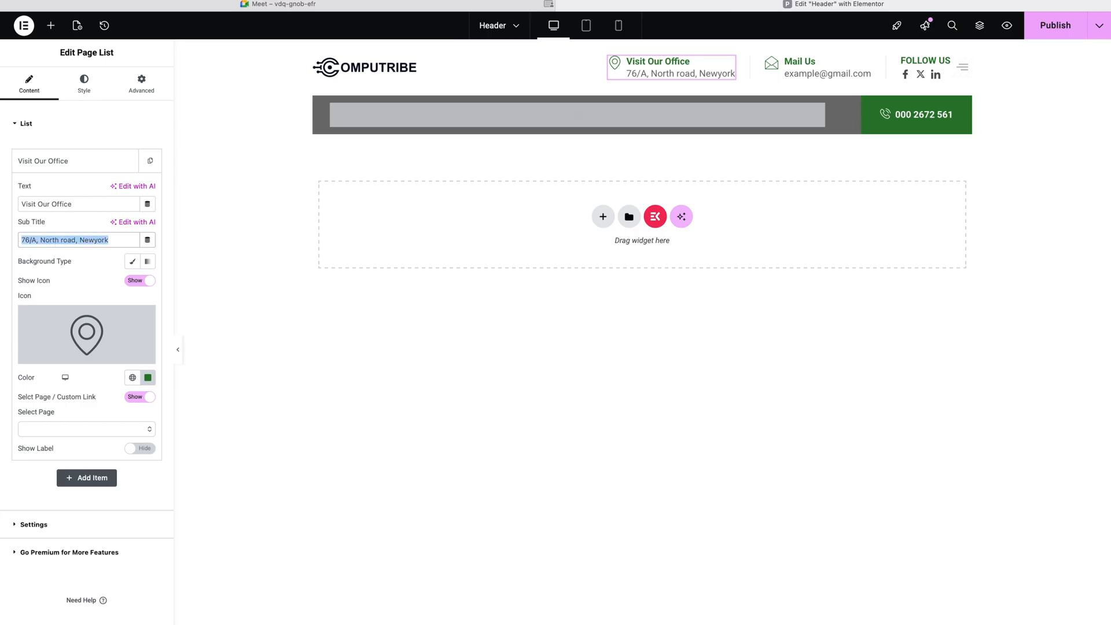
{"action": "type", "text": "Garde"}
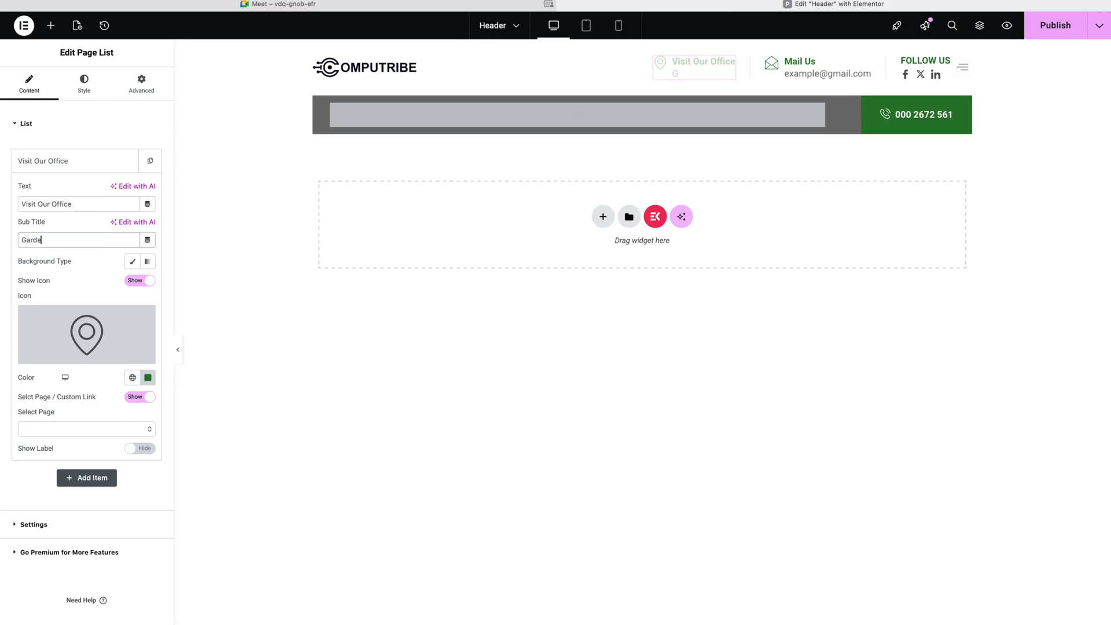
{"action": "type", "text": "n Town, Lahore"}
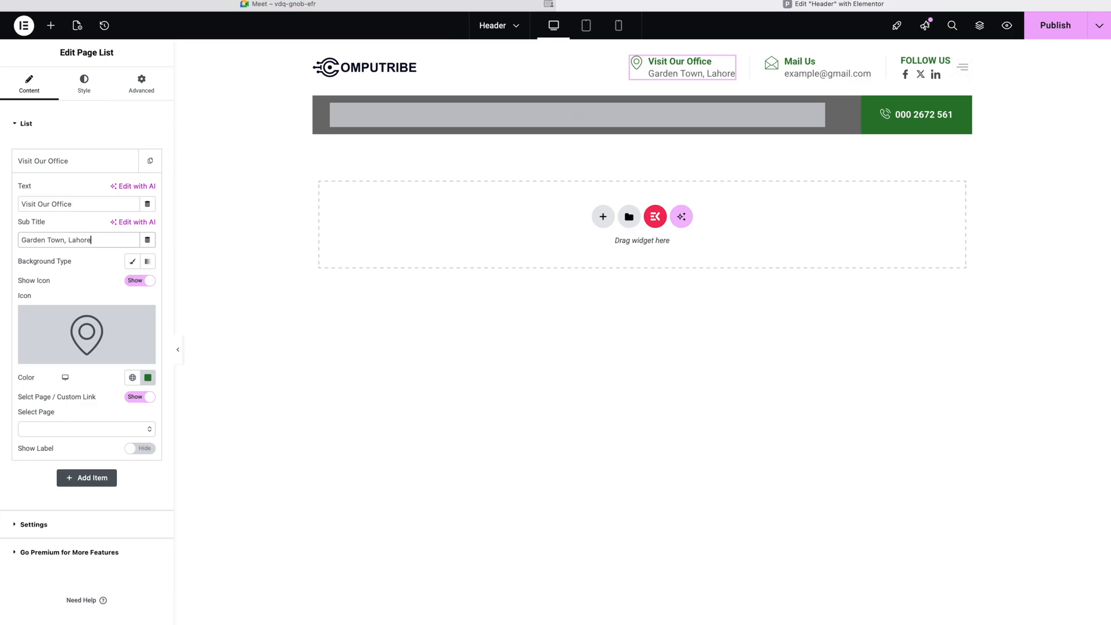
{"action": "left_click", "coordinate": [41, 432]}
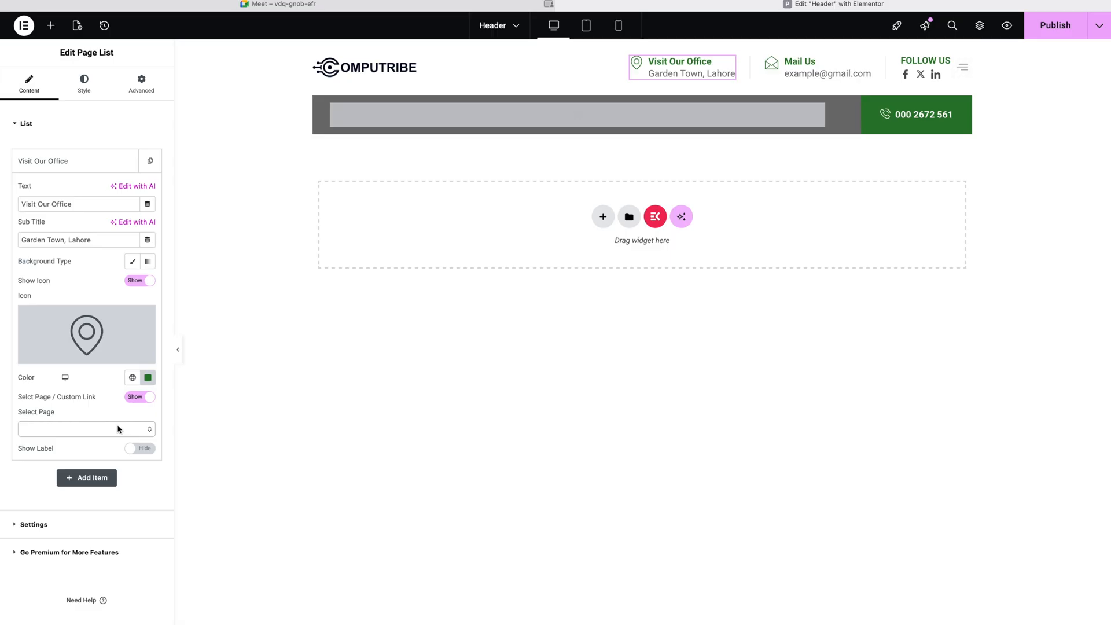
Step: Switch the office item's 'Select Page / Custom Link' toggle to Hide to use a custom URL
{"action": "left_click", "coordinate": [133, 398]}
{"action": "left_click", "coordinate": [135, 400]}
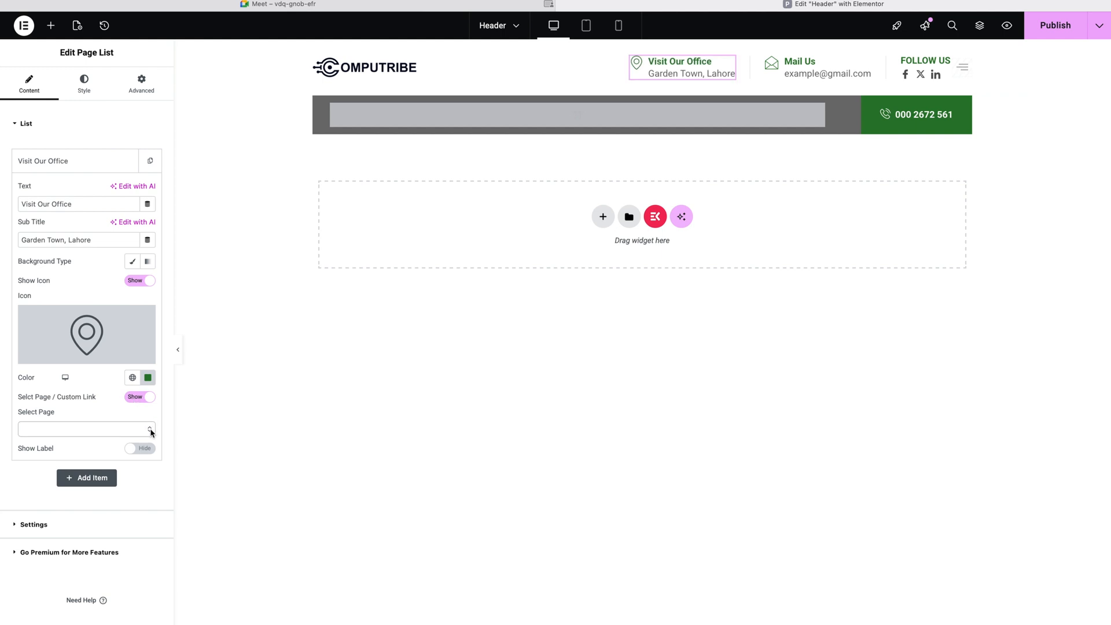
{"action": "left_click", "coordinate": [135, 399]}
{"action": "left_click", "coordinate": [56, 429]}
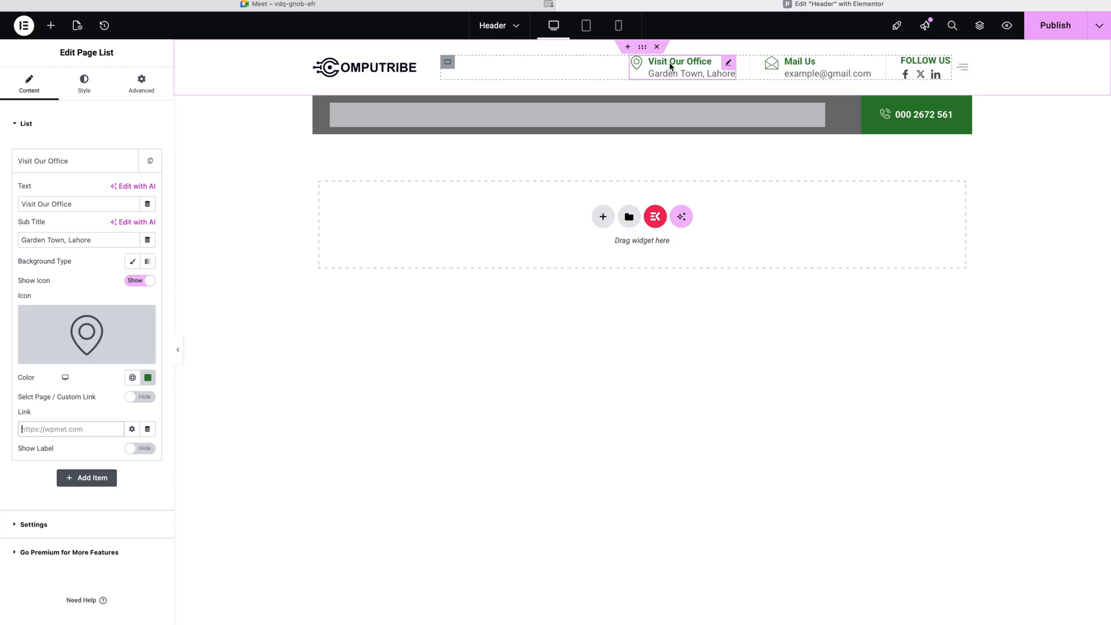
{"action": "left_click", "coordinate": [828, 65]}
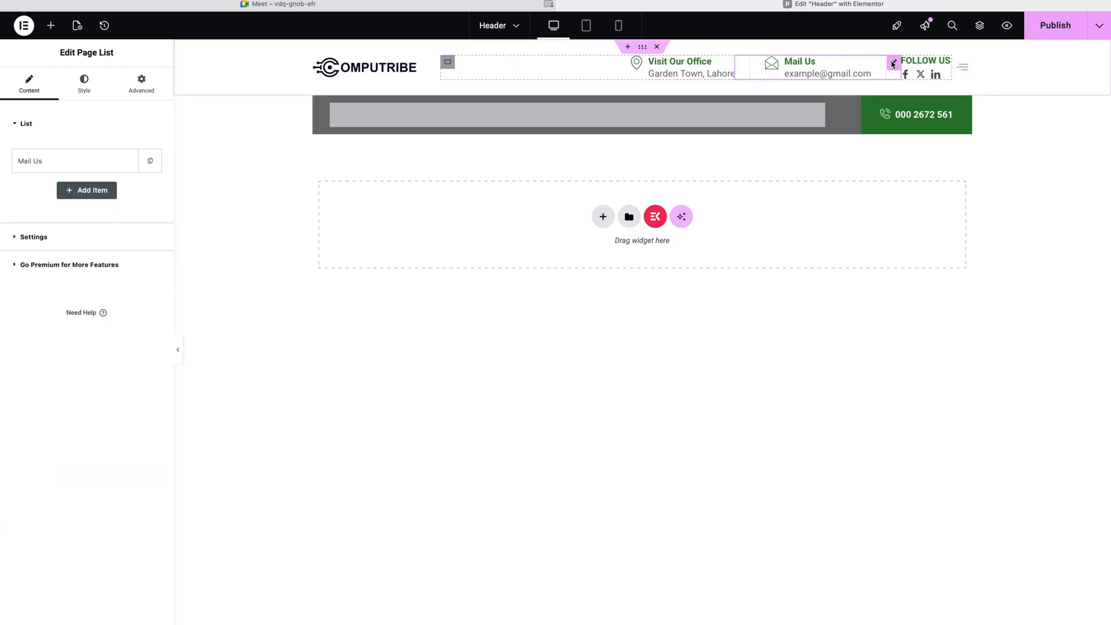
Step: Replace the Mail Us item's placeholder e-mail with the company's contact e-mail address
{"action": "left_click", "coordinate": [33, 162]}
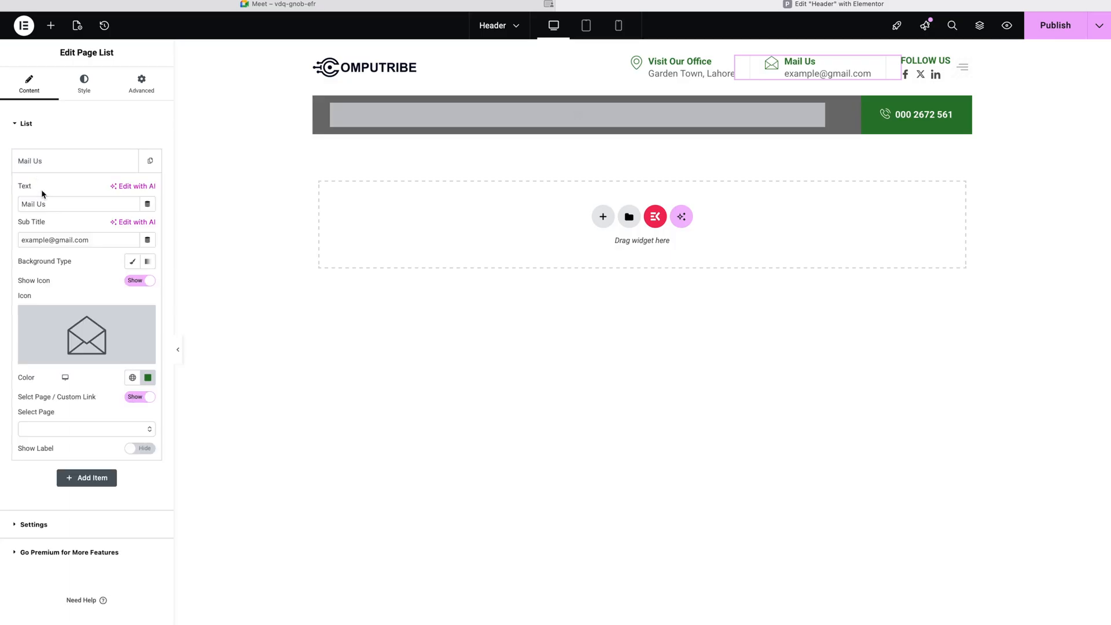
{"action": "left_click", "coordinate": [50, 240]}
{"action": "key", "text": "BackSpace"}
{"action": "key", "text": "BackSpace"}
{"action": "key", "text": "BackSpace"}
{"action": "key", "text": "BackSpace"}
{"action": "key", "text": "BackSpace"}
{"action": "key", "text": "BackSpace"}
{"action": "key", "text": "BackSpace"}
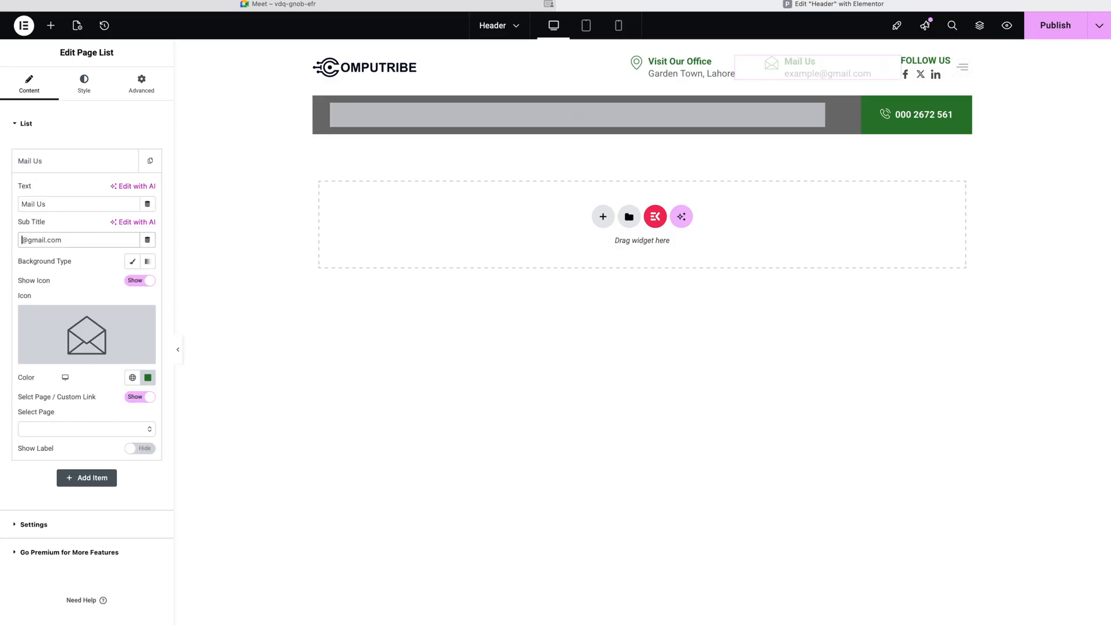
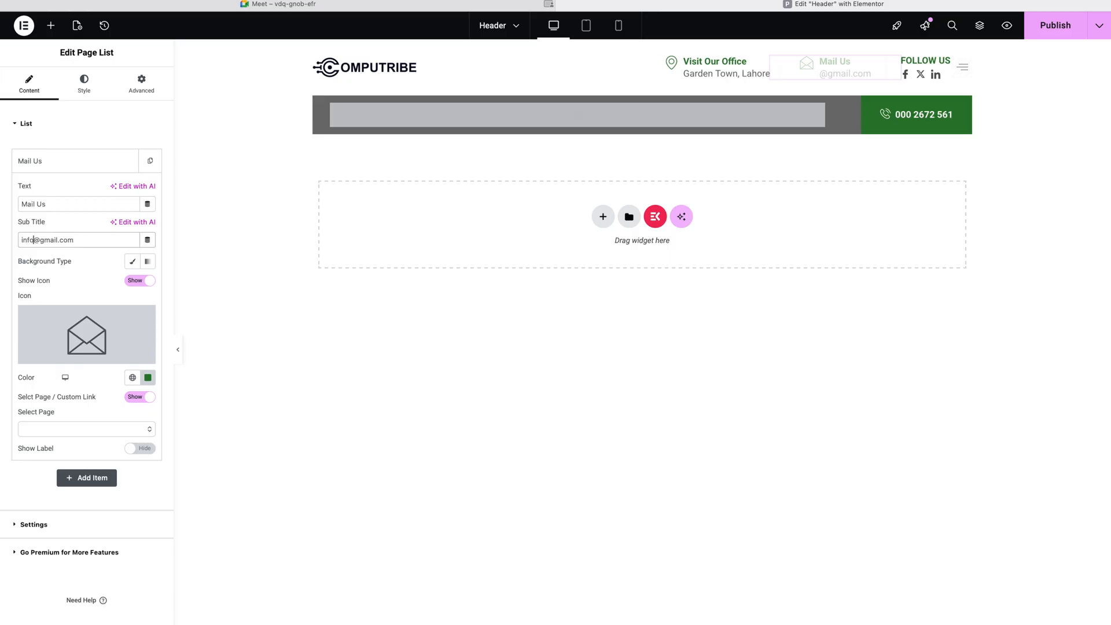
{"action": "left_click_drag", "start_coordinate": [39, 239], "coordinate": [55, 239]}
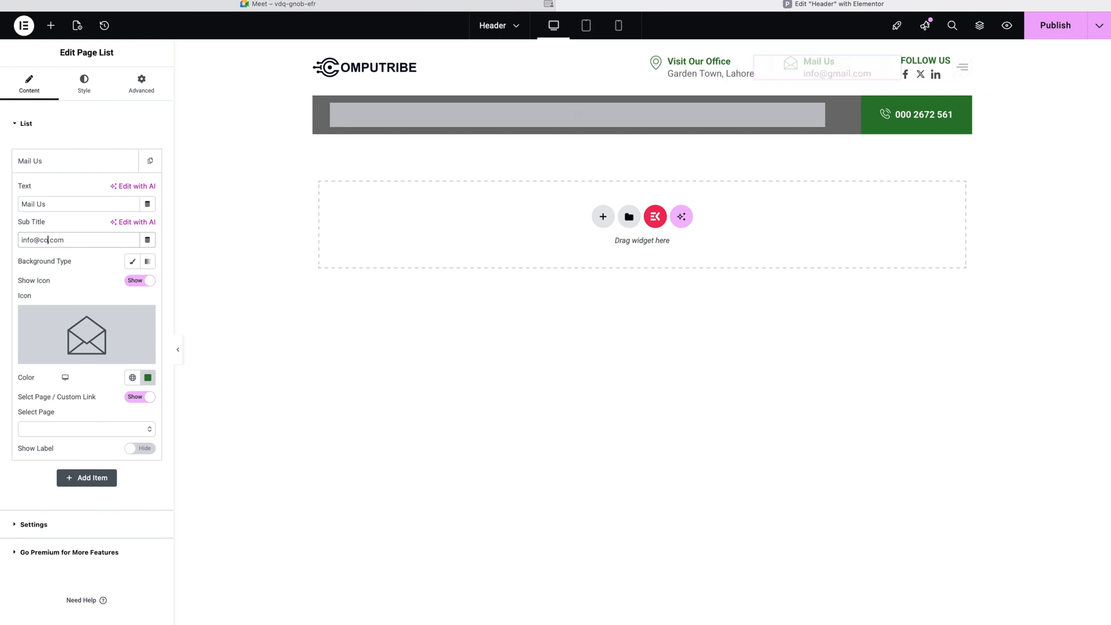
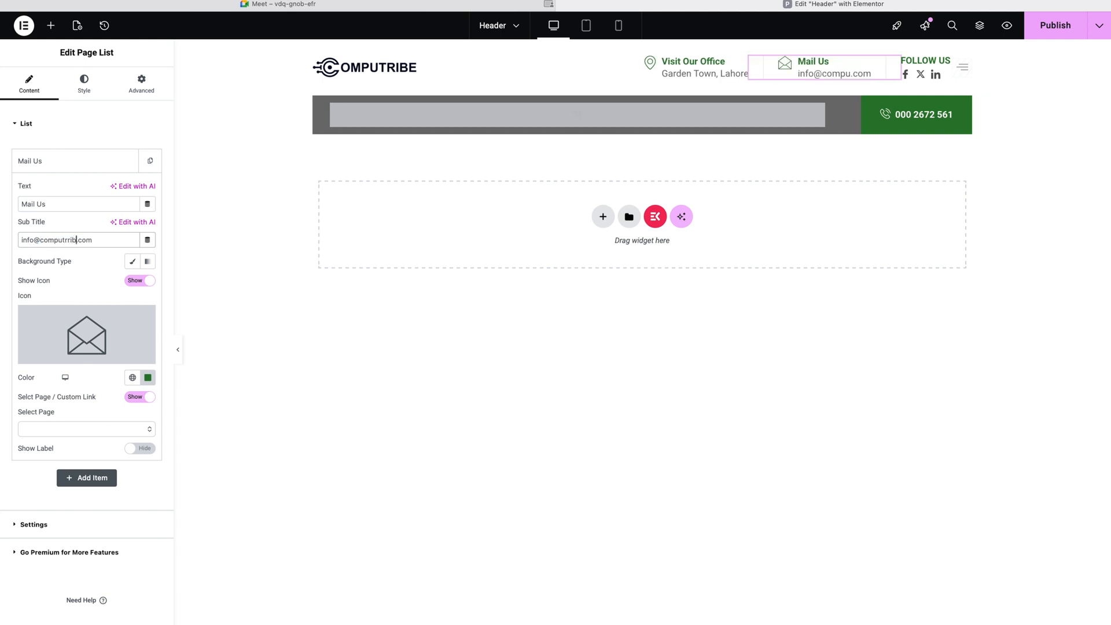
{"action": "left_click", "coordinate": [68, 240]}
{"action": "key", "text": "BackSpace"}
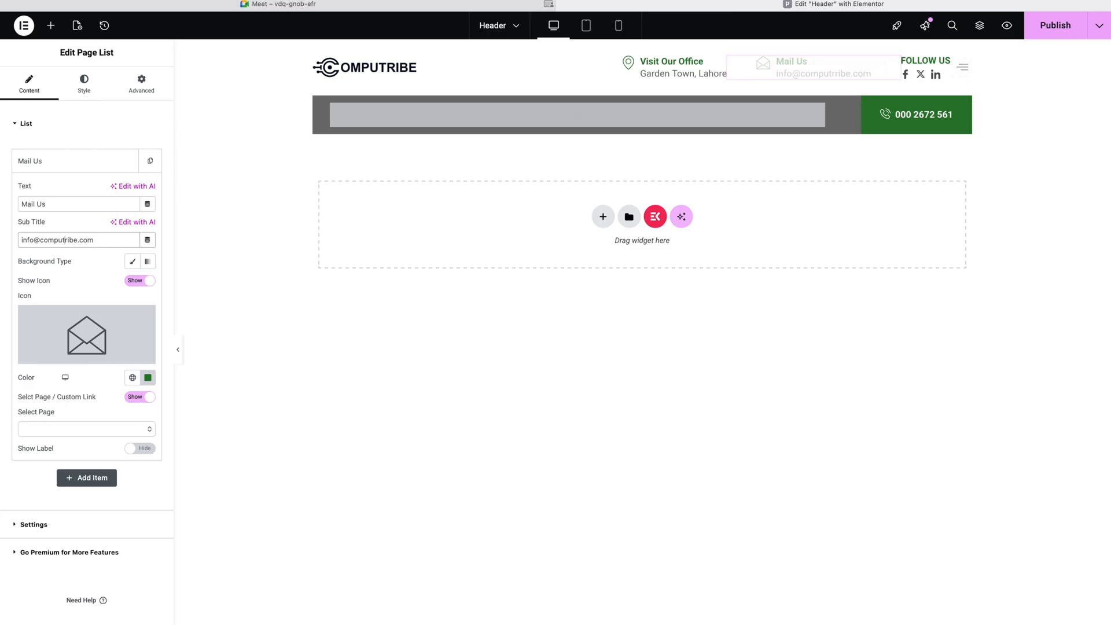
{"action": "triple_click", "coordinate": [67, 241]}
{"action": "key", "text": "super+c"}
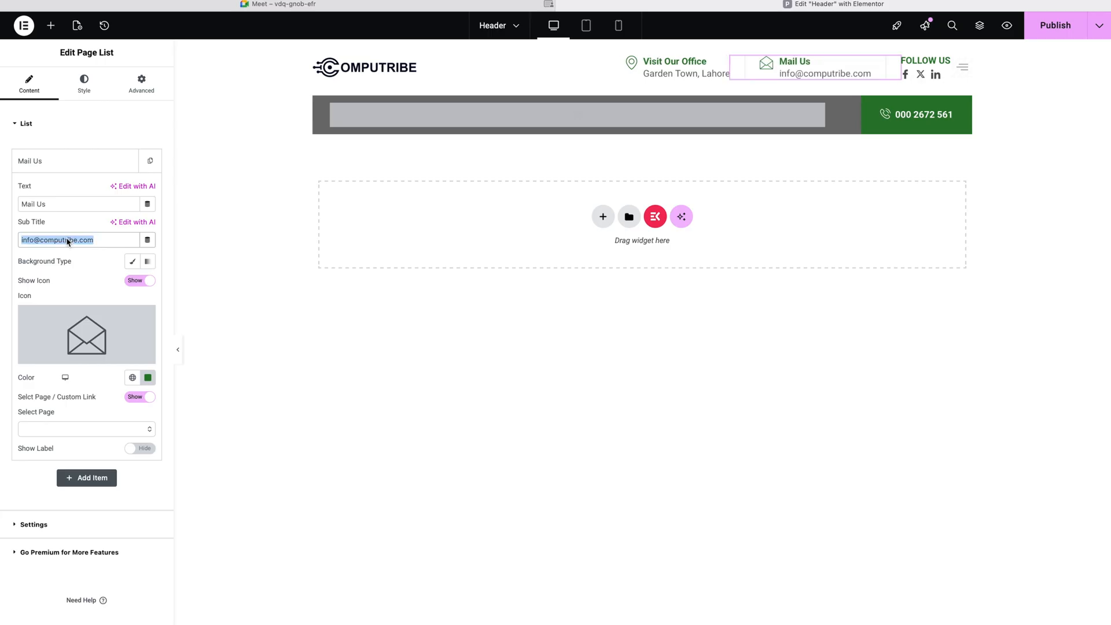
Step: Set the Mail Us item's custom link to mailto: followed by that e-mail address
{"action": "left_click", "coordinate": [135, 397]}
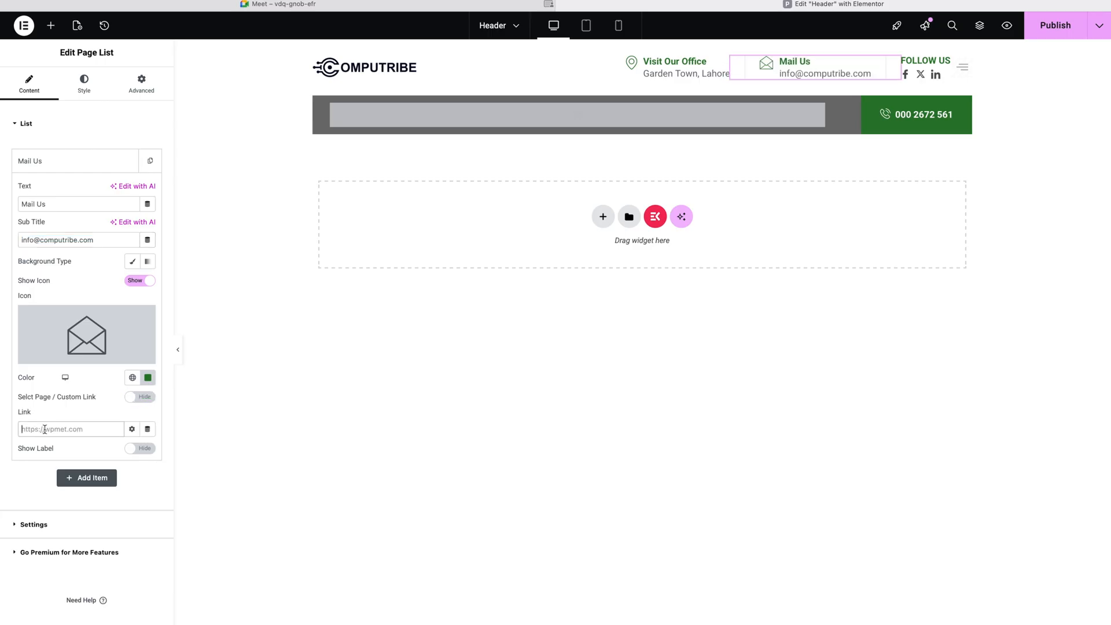
{"action": "type", "text": "mail"}
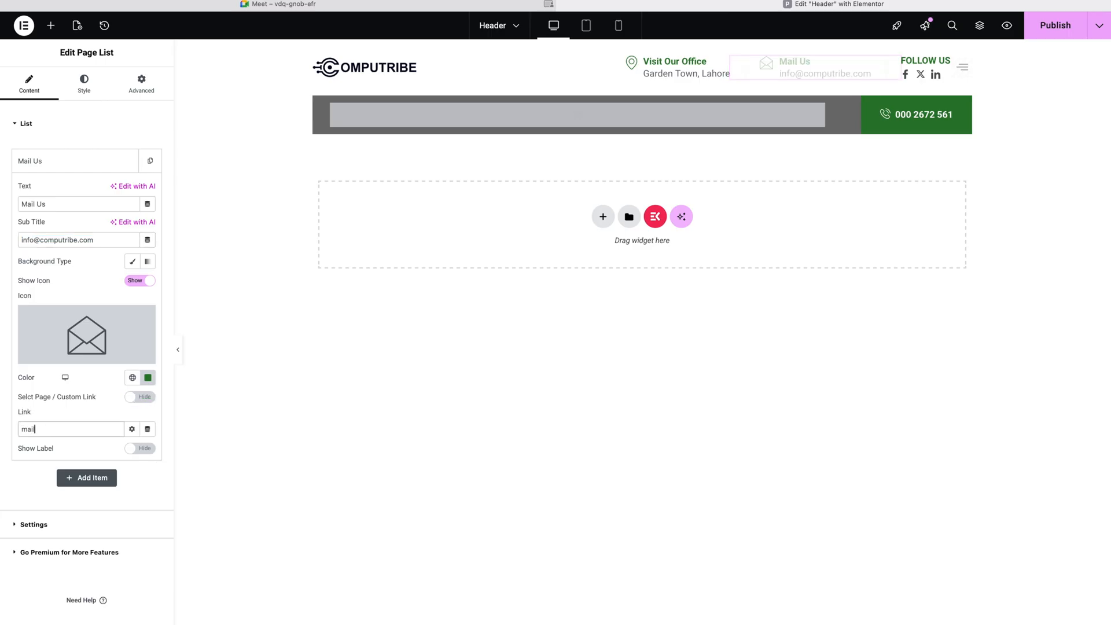
{"action": "type", "text": "to:"}
{"action": "key", "text": "super+v"}
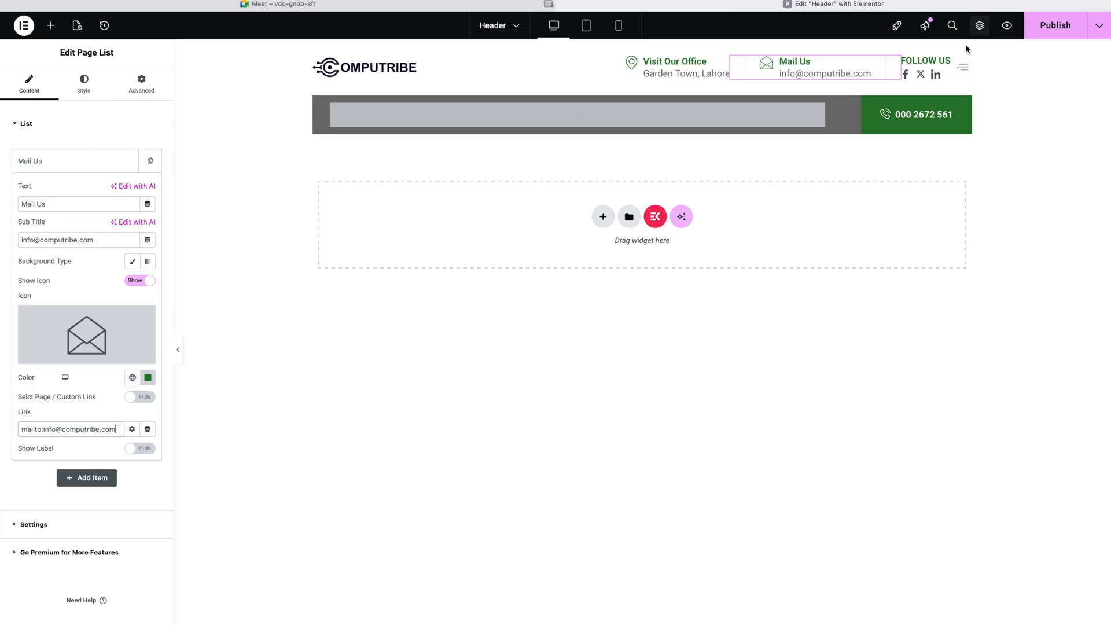
{"action": "left_click", "coordinate": [942, 62]}
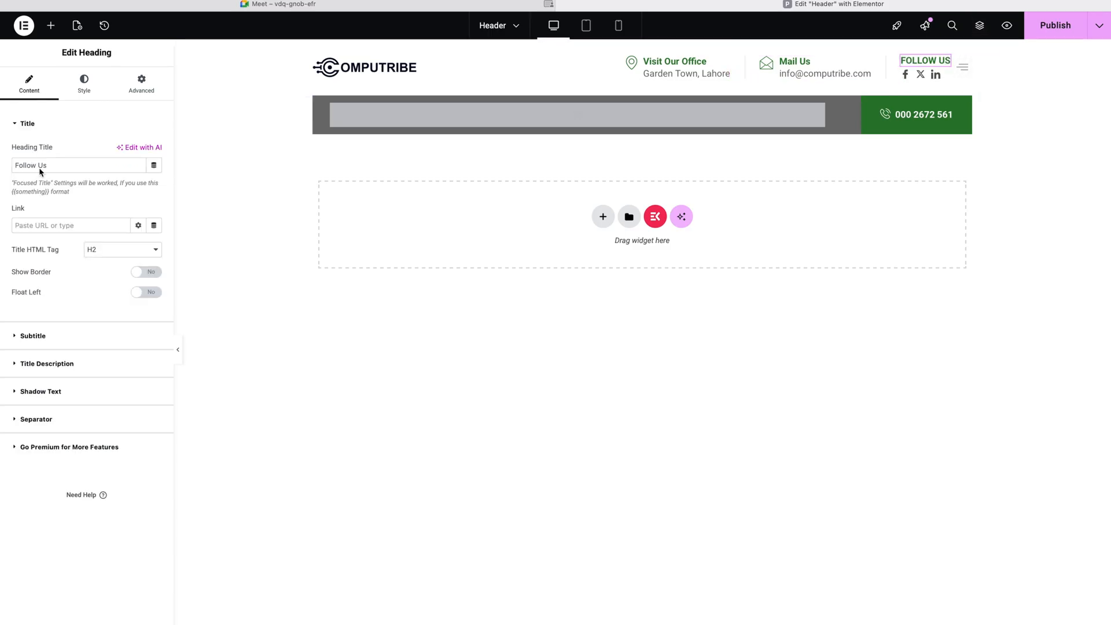
Step: Expand the FOLLOW US heading's Subtitle, Title Description, Shadow Text and Separator sections, all switched off
{"action": "left_click", "coordinate": [41, 335]}
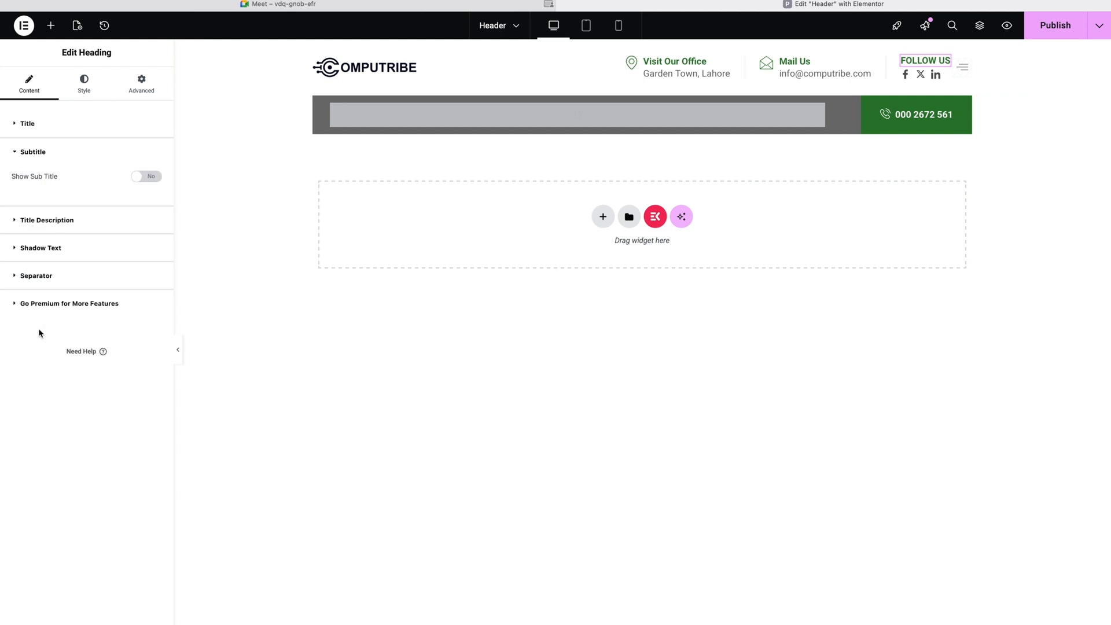
{"action": "left_click", "coordinate": [42, 230]}
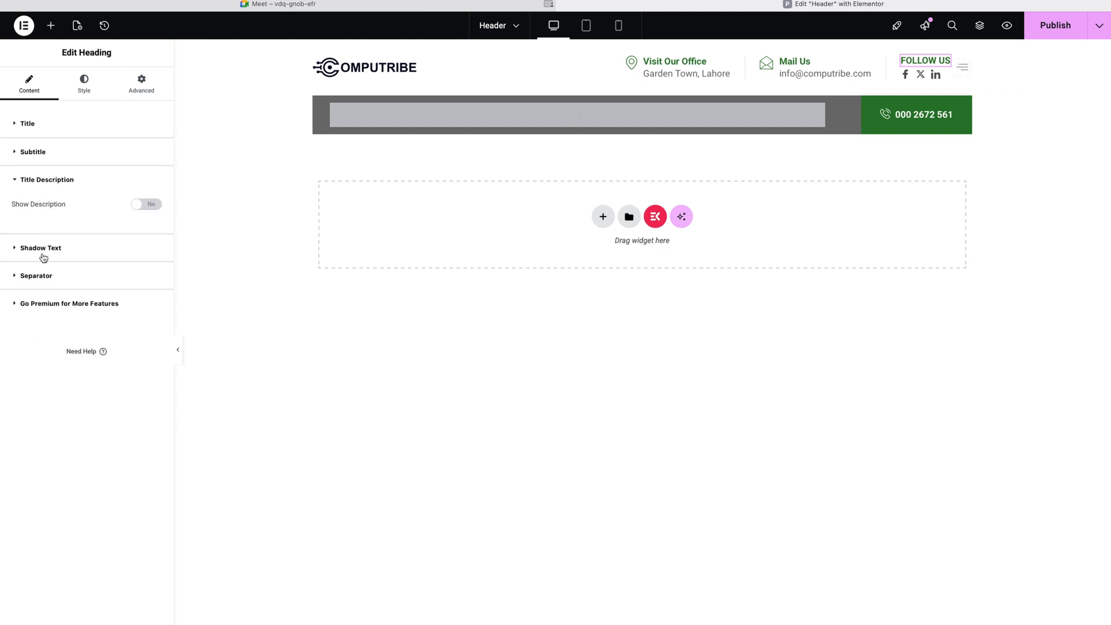
{"action": "left_click", "coordinate": [42, 258]}
{"action": "left_click", "coordinate": [40, 276]}
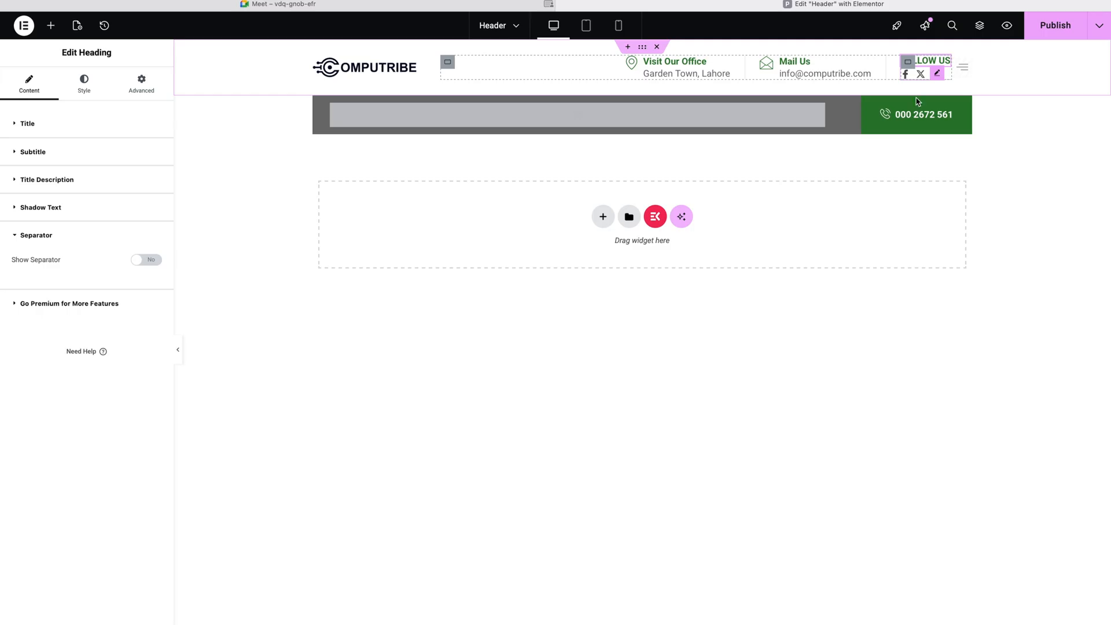
Step: Open the social icons widget and expand its facebook and twitter entries
{"action": "left_click", "coordinate": [937, 74]}
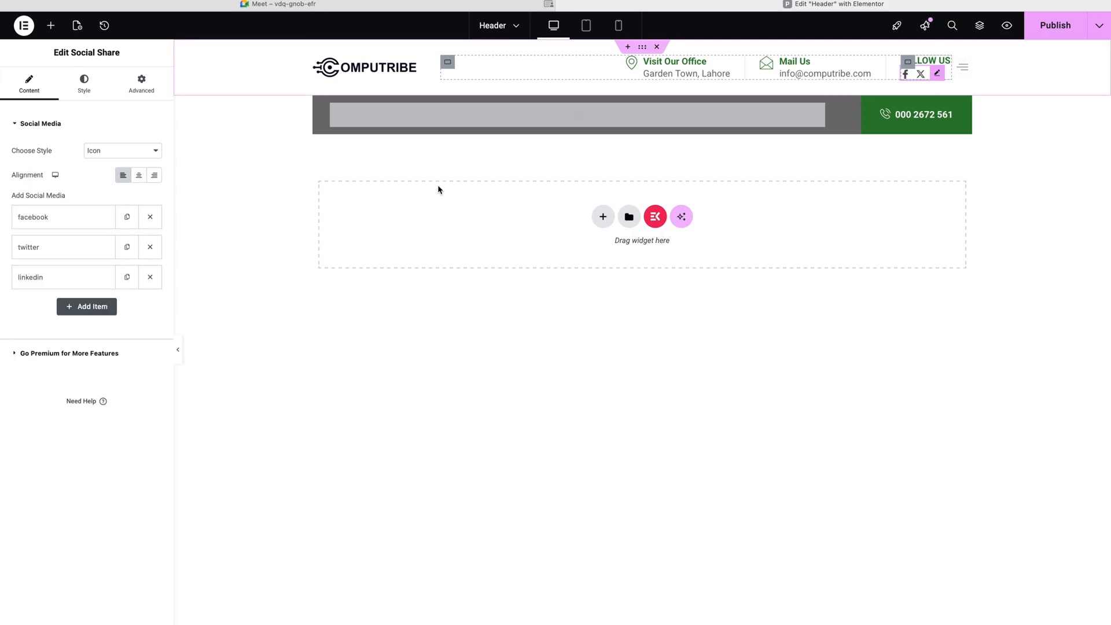
{"action": "left_click", "coordinate": [30, 224]}
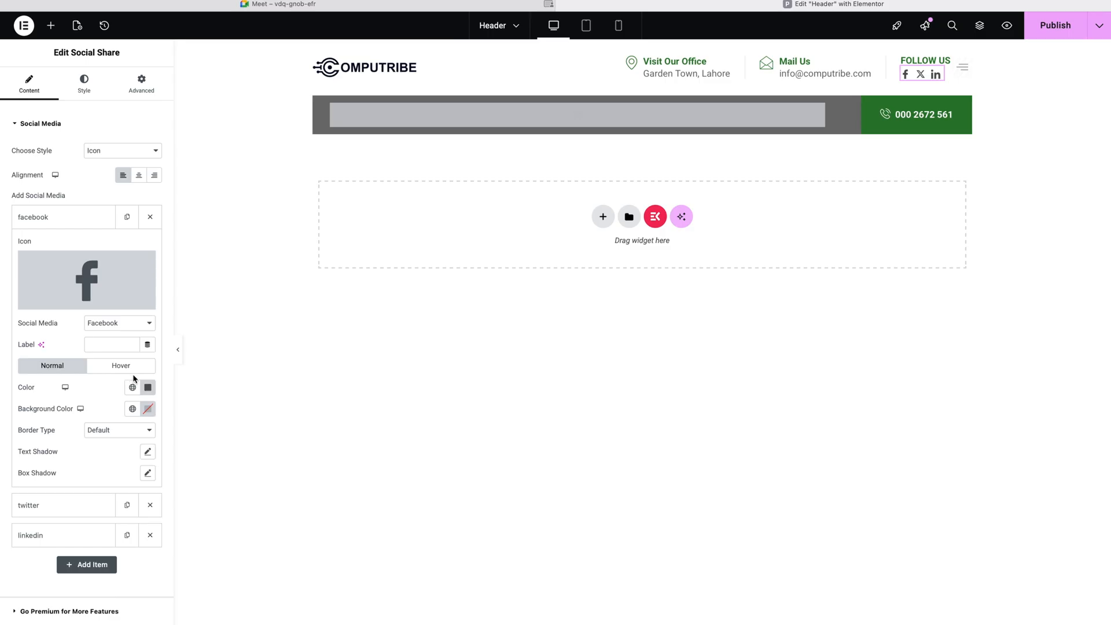
{"action": "left_click", "coordinate": [63, 502]}
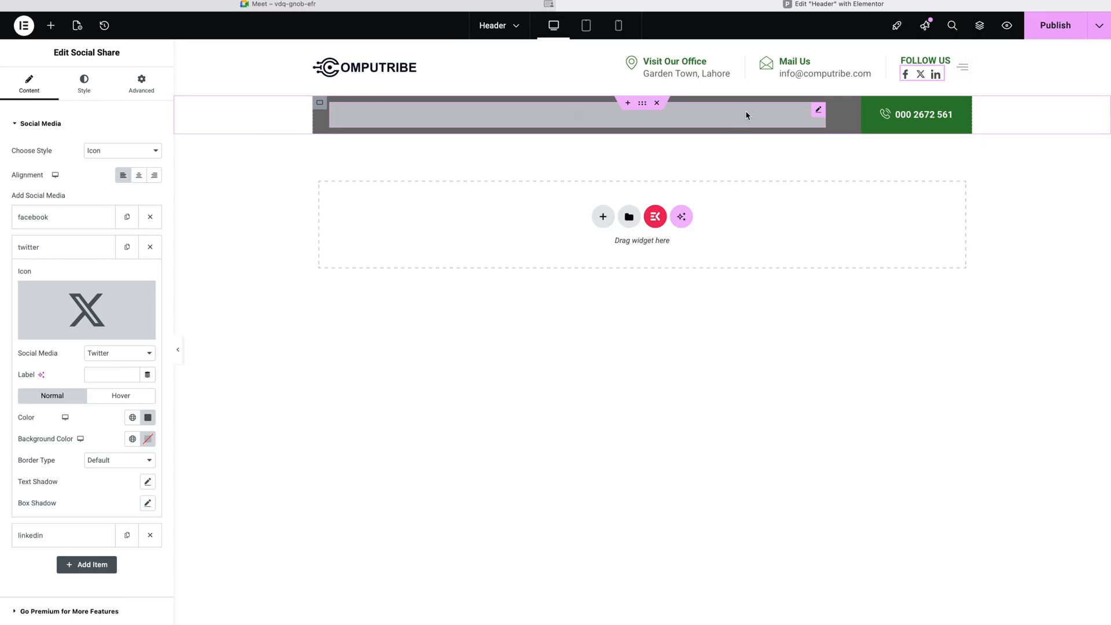
{"action": "left_click", "coordinate": [817, 112]}
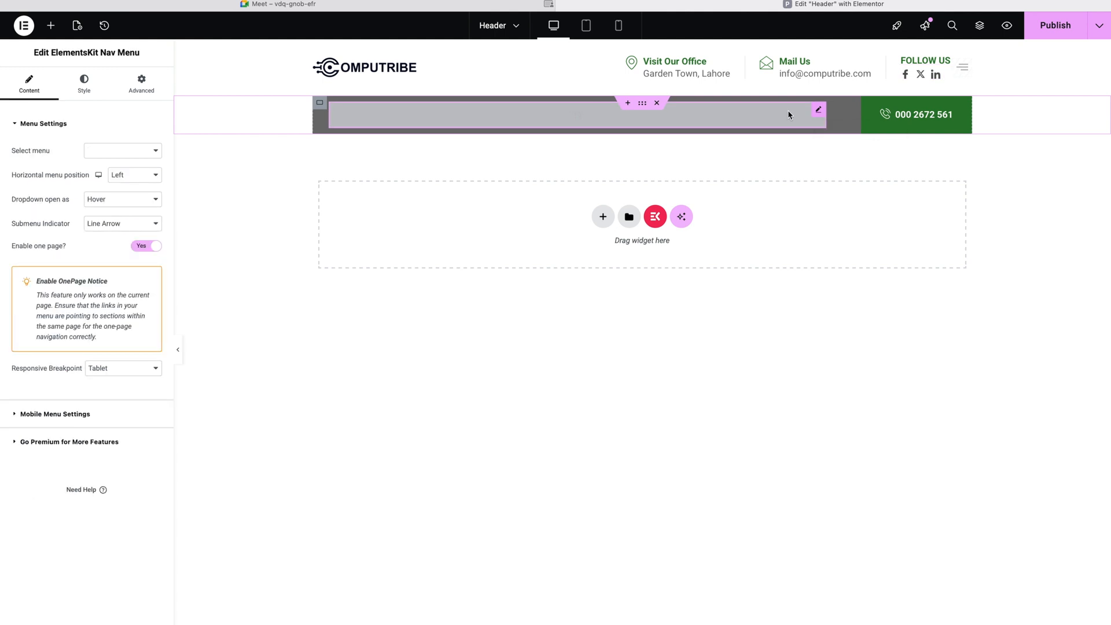
Step: Set the ElementsKit Nav Menu's Select menu option to Main Menu
{"action": "left_click", "coordinate": [106, 154]}
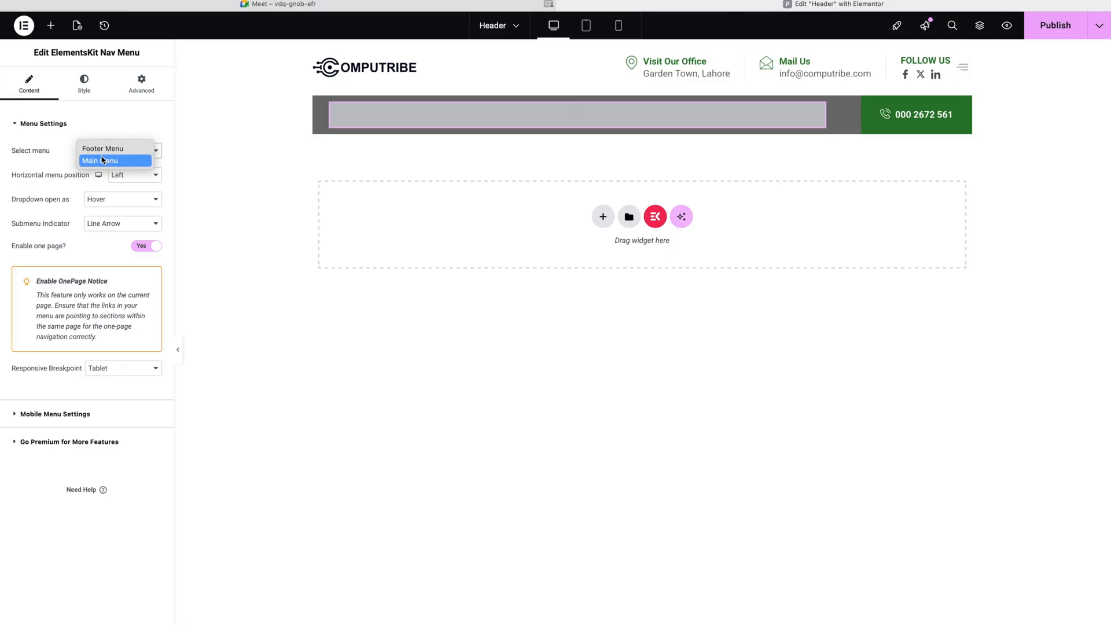
{"action": "left_click", "coordinate": [102, 160]}
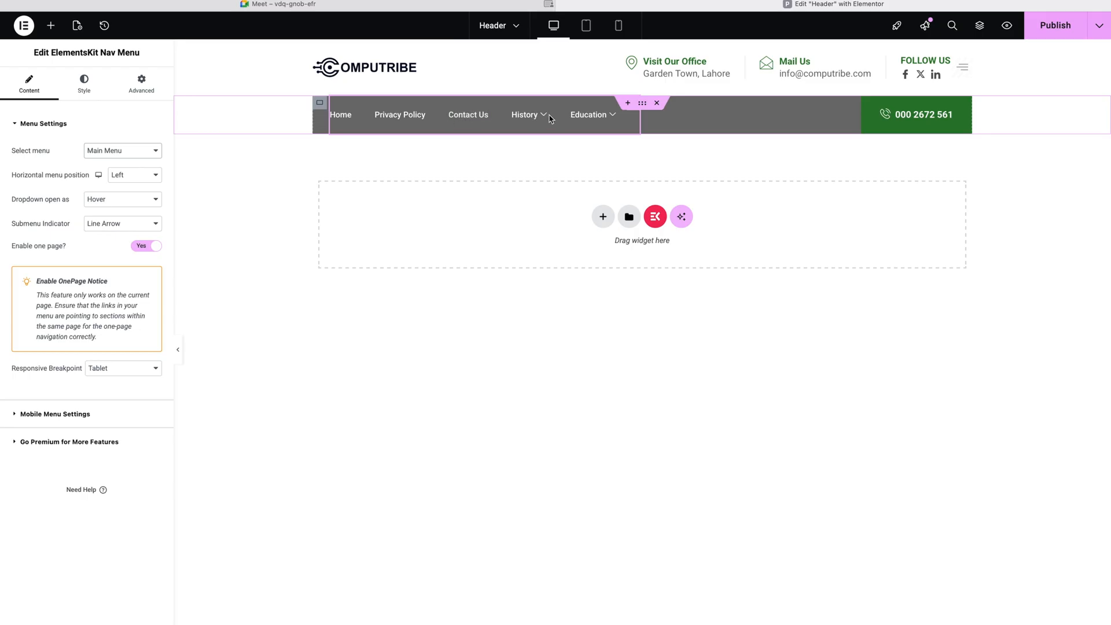
{"action": "mouse_move", "coordinate": [532, 119]}
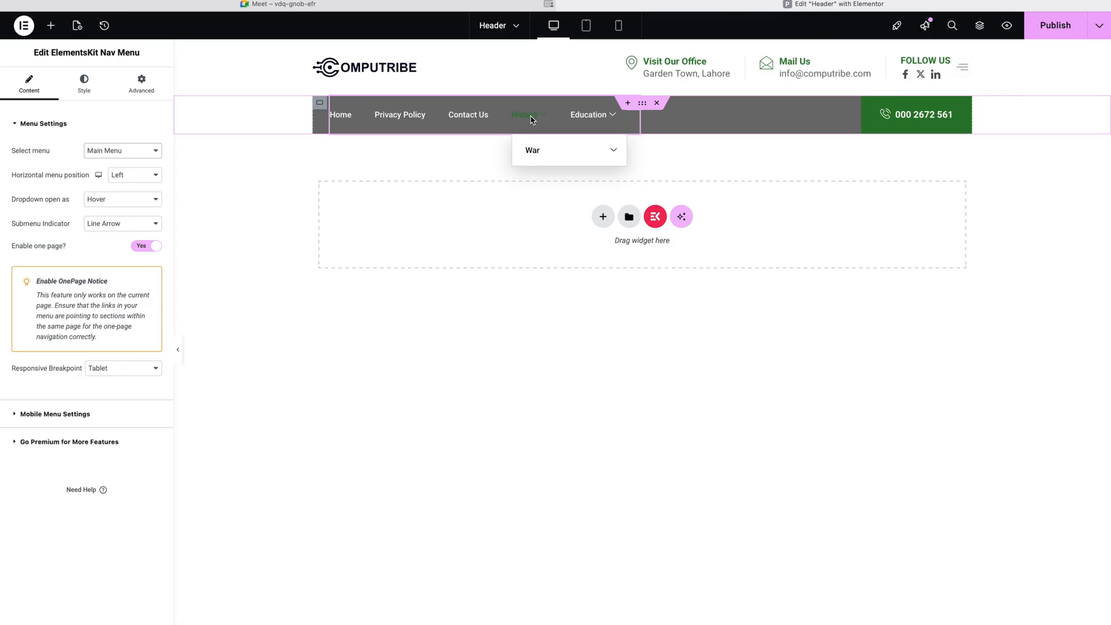
Step: Preview the History and Education submenus in the nav bar, then return to the widget list
{"action": "mouse_move", "coordinate": [535, 145]}
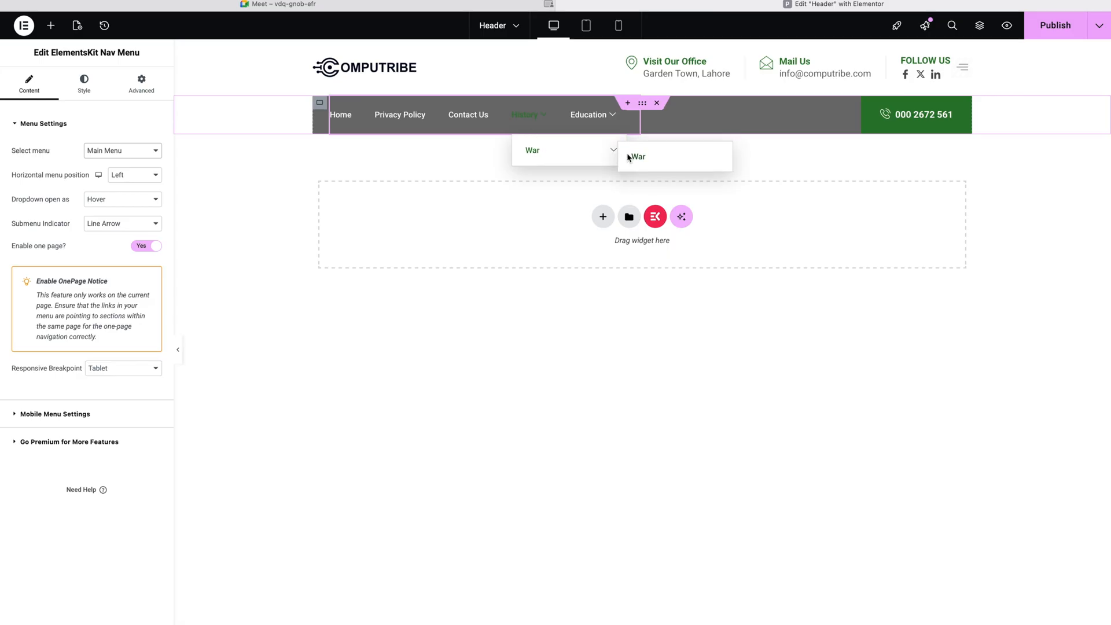
{"action": "mouse_move", "coordinate": [606, 123]}
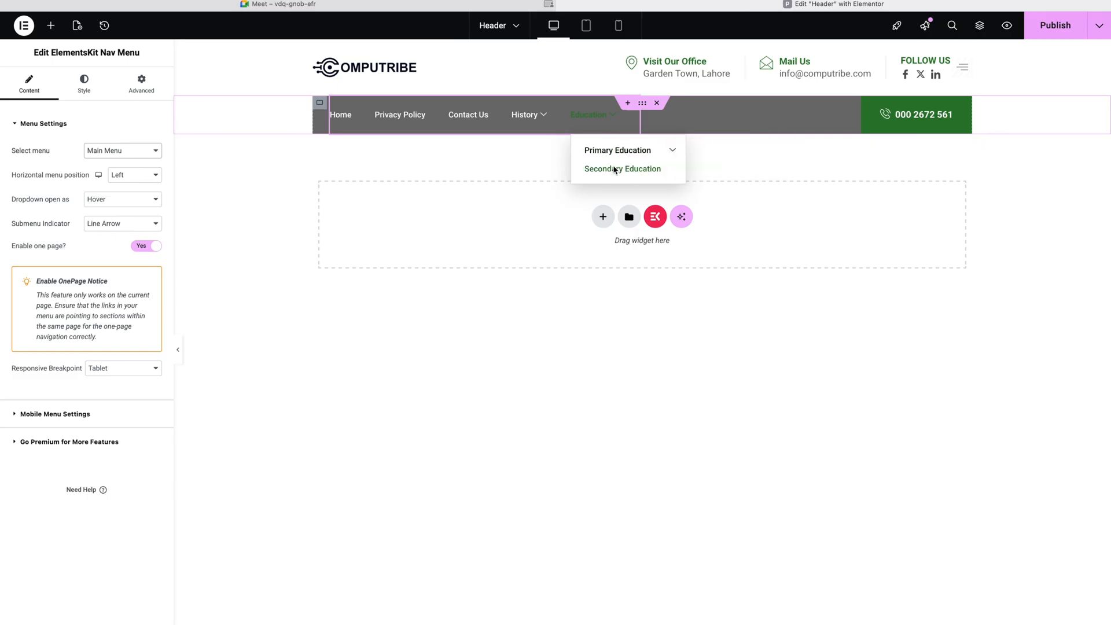
{"action": "mouse_move", "coordinate": [620, 151]}
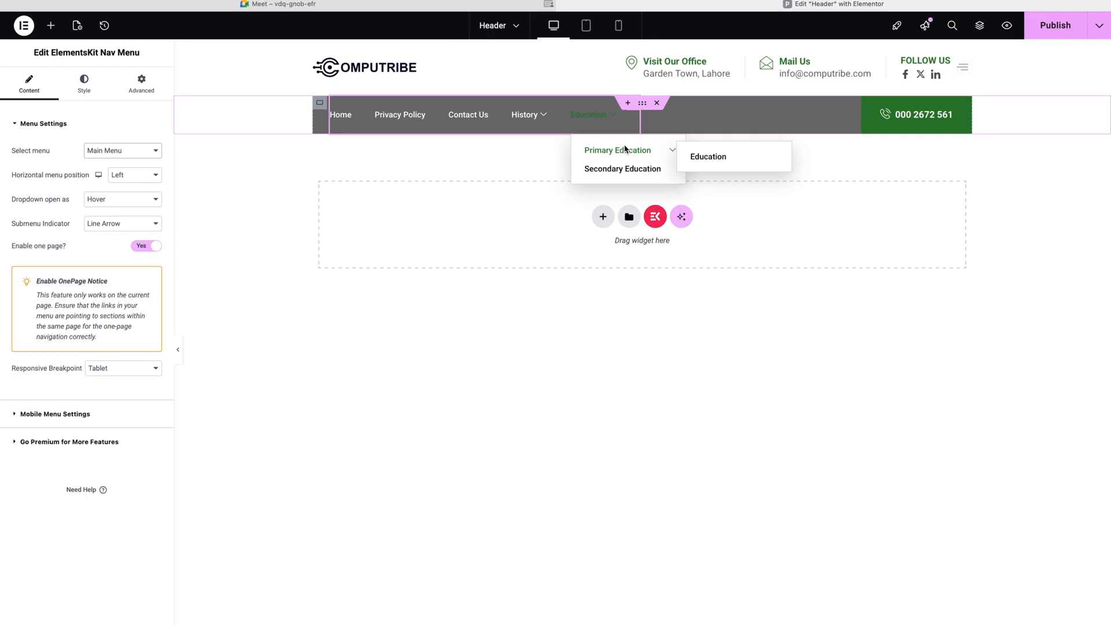
{"action": "left_click", "coordinate": [461, 303]}
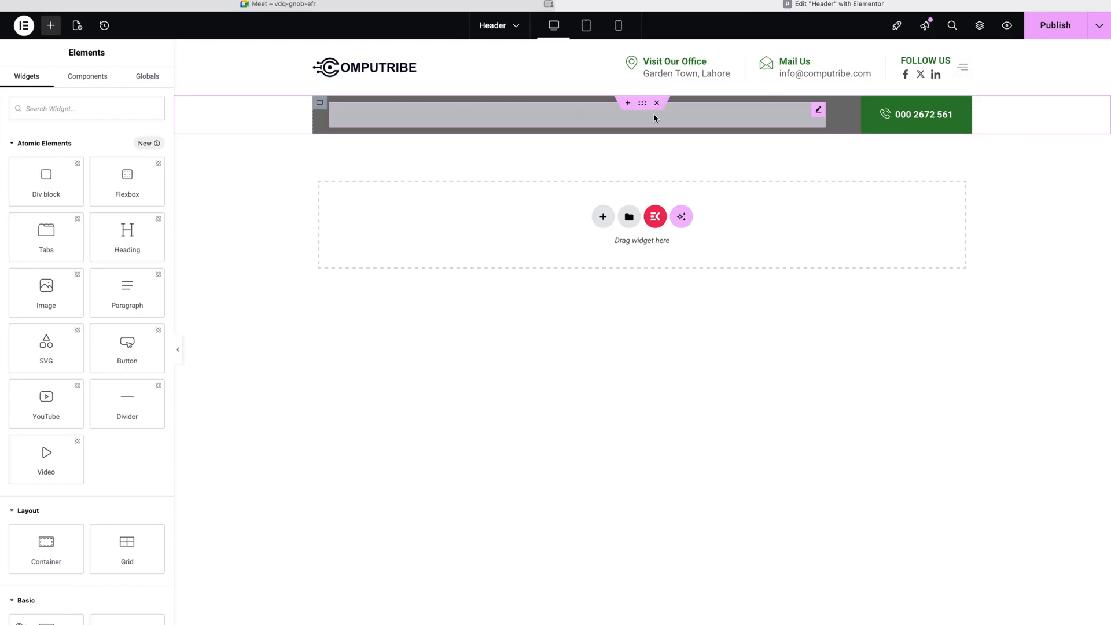
Step: Reassign Main Menu to the header's Nav Menu widget, then open the phone button's settings
{"action": "left_click", "coordinate": [818, 110]}
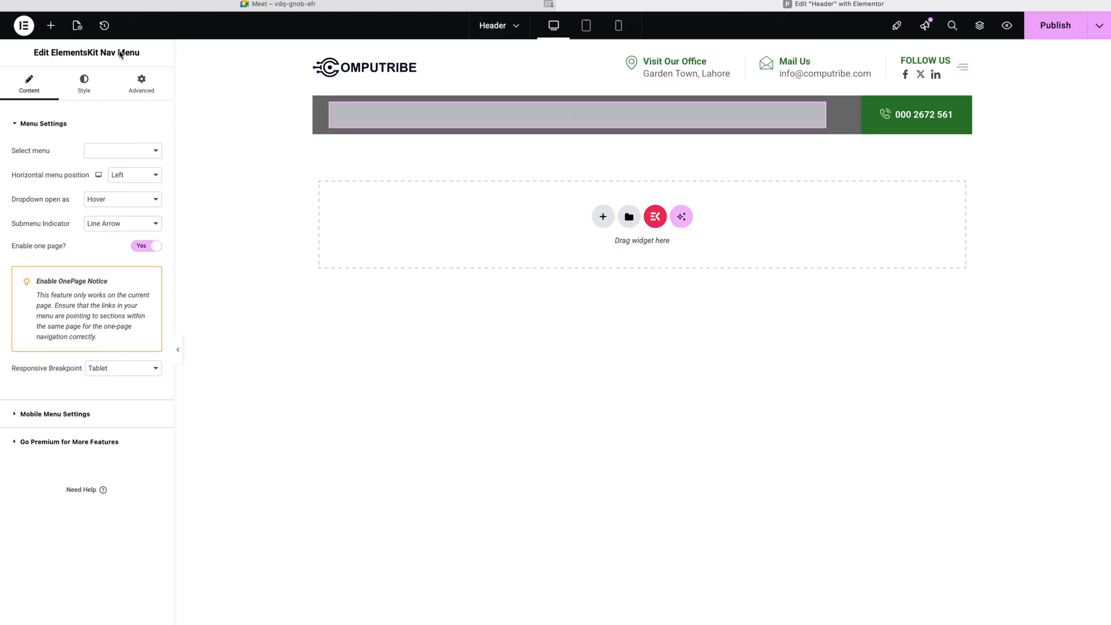
{"action": "left_click", "coordinate": [51, 27]}
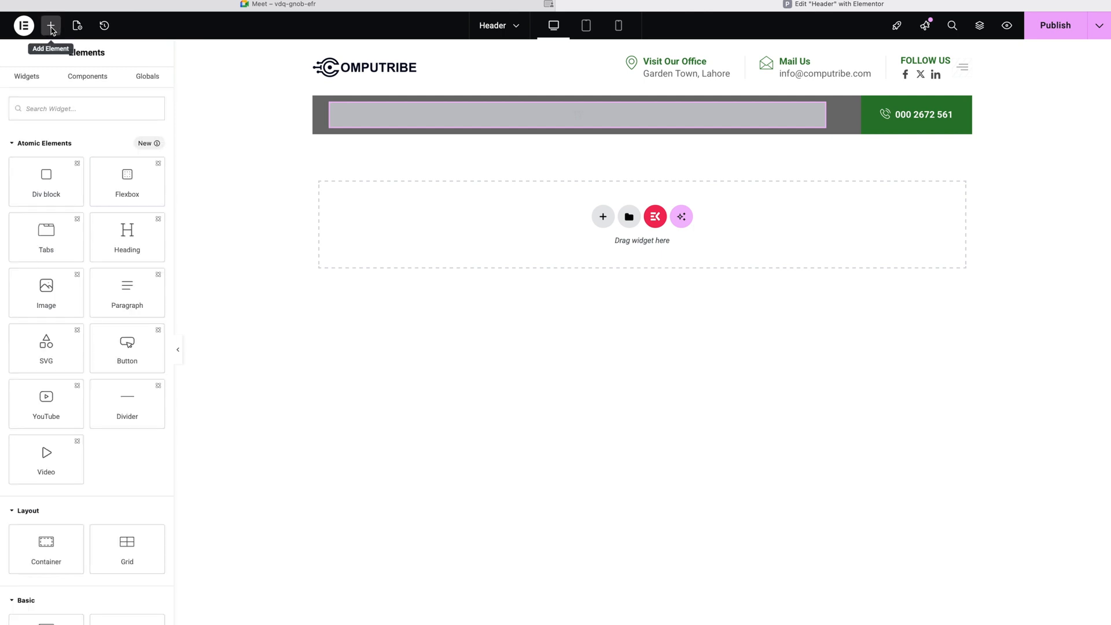
{"action": "type", "text": "n"}
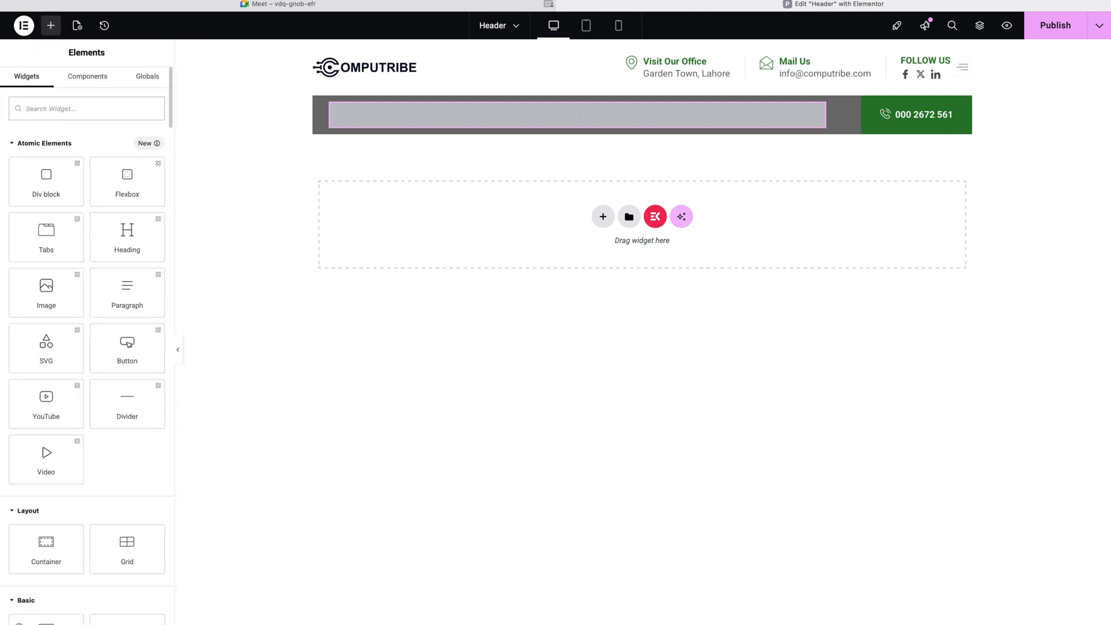
{"action": "type", "text": "av"}
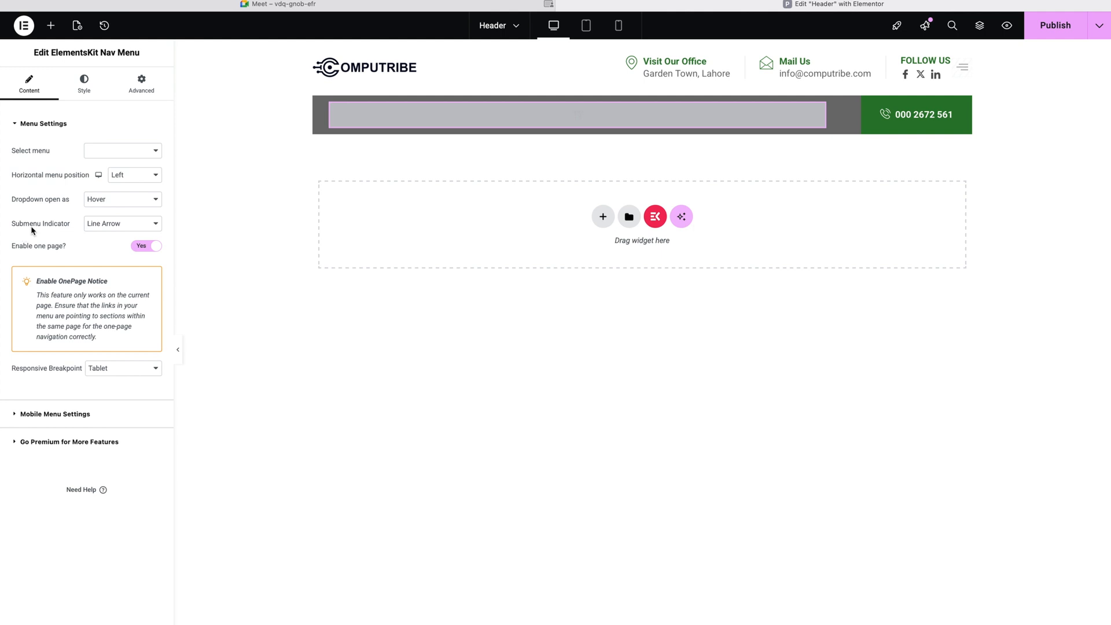
{"action": "left_click", "coordinate": [103, 150]}
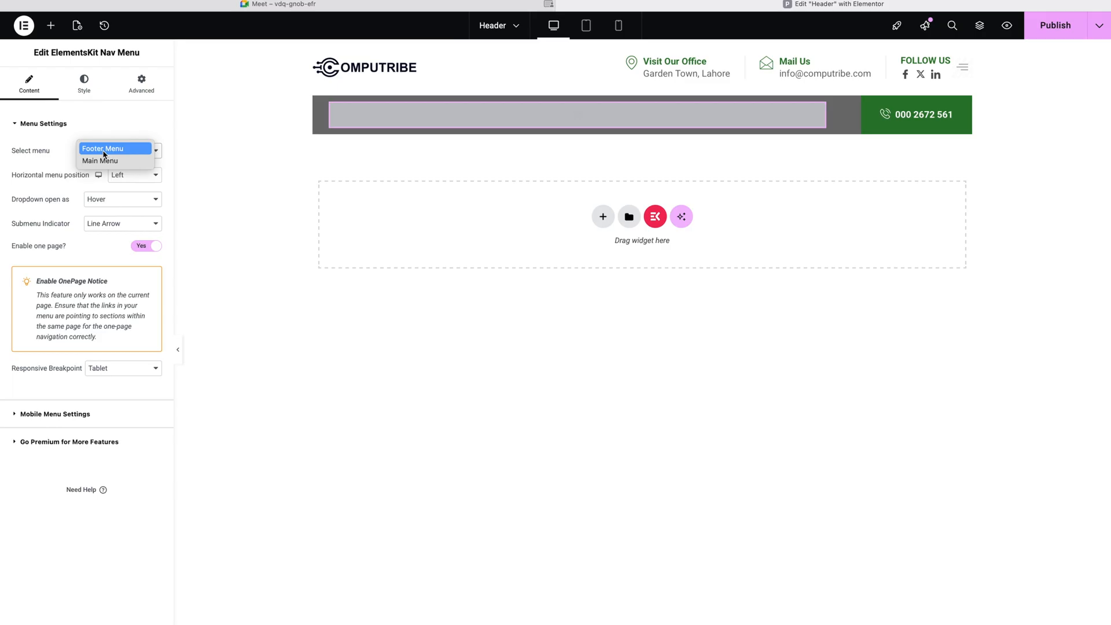
{"action": "left_click", "coordinate": [104, 160]}
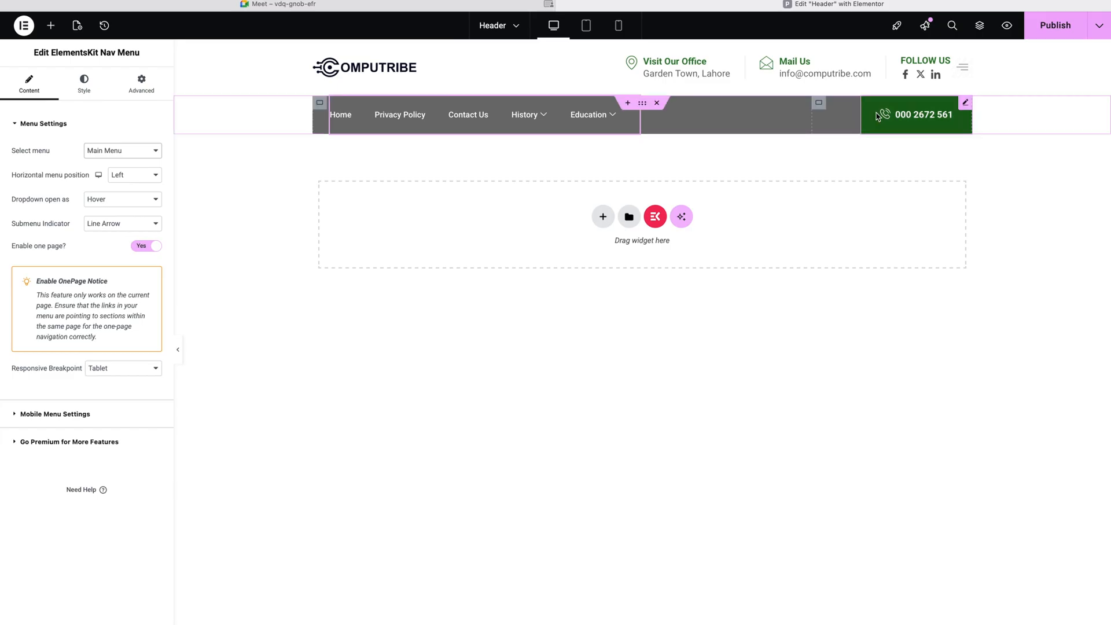
{"action": "left_click", "coordinate": [964, 102]}
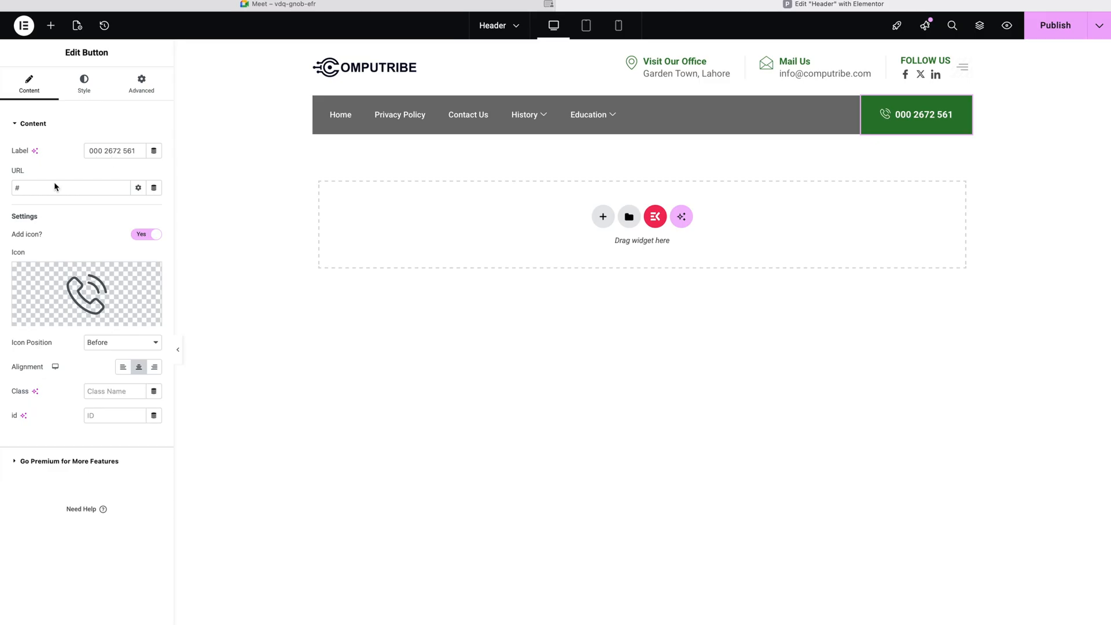
Step: Search the Icon Library for 'phone' and insert the solid phone icon into the call button
{"action": "left_click", "coordinate": [51, 320]}
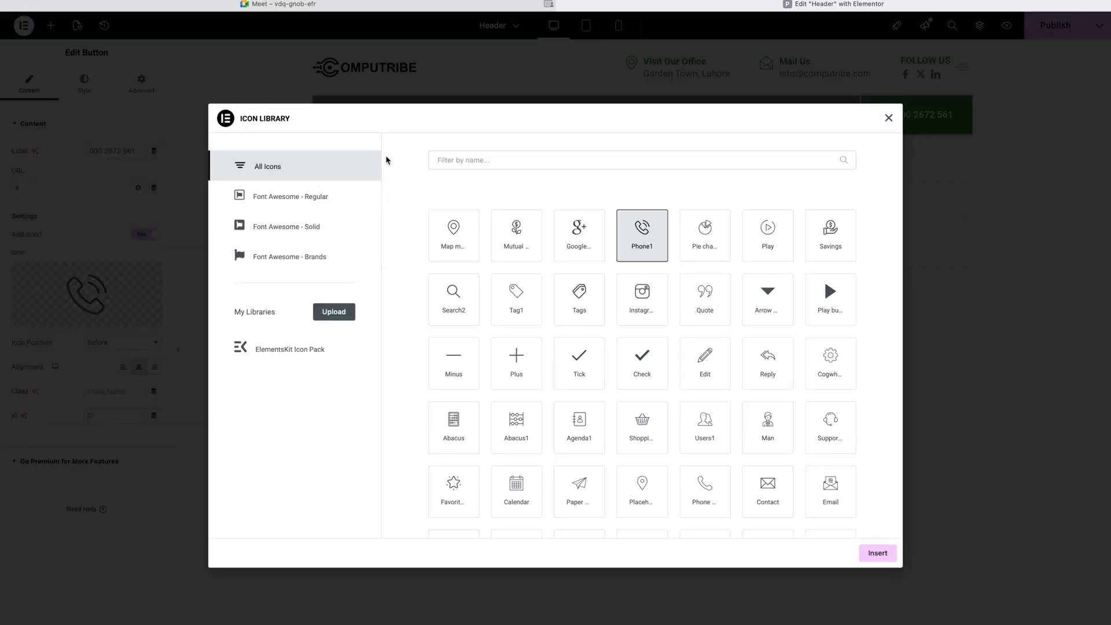
{"action": "left_click", "coordinate": [534, 160]}
{"action": "type", "text": "p"}
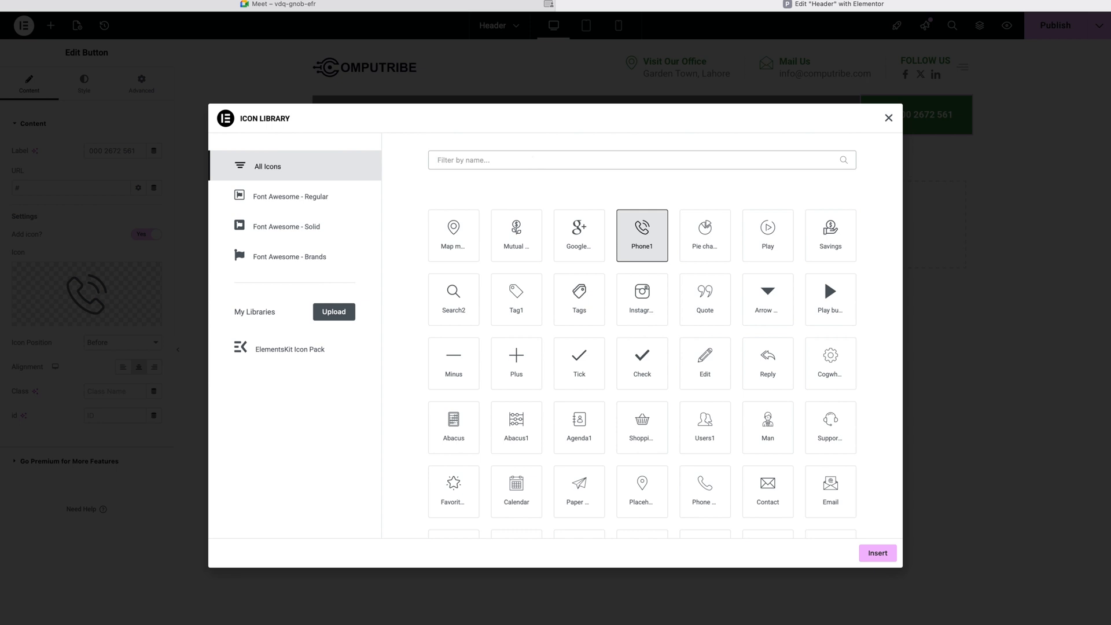
{"action": "type", "text": "hone"}
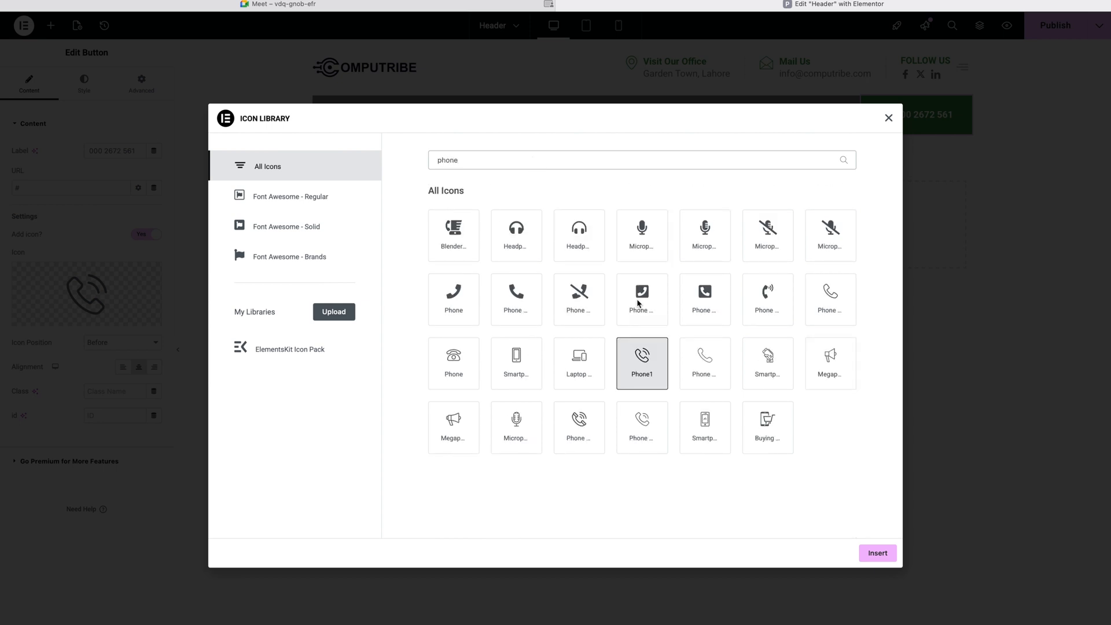
{"action": "left_click", "coordinate": [515, 303]}
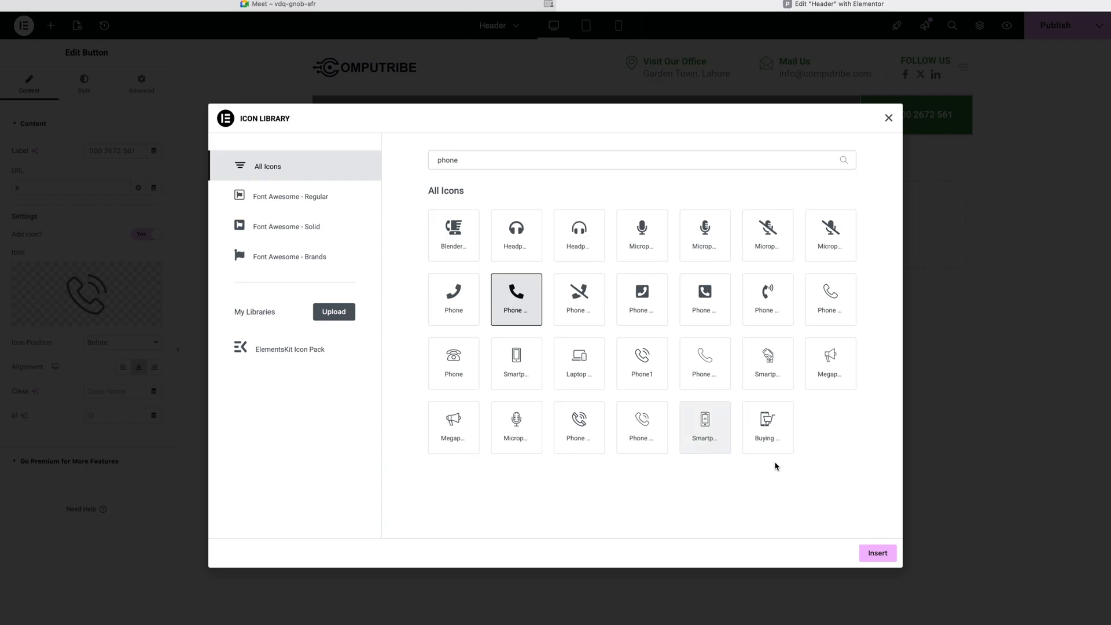
{"action": "left_click", "coordinate": [877, 554]}
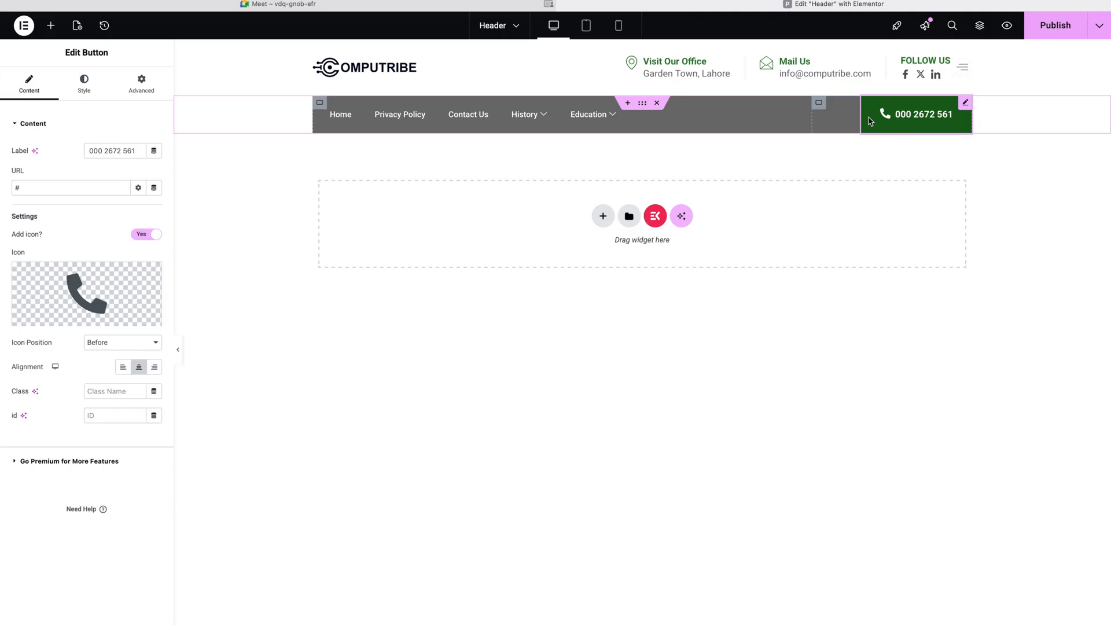
Step: Inspect the phone button's style and its container's background, then reselect the button
{"action": "left_click", "coordinate": [87, 80]}
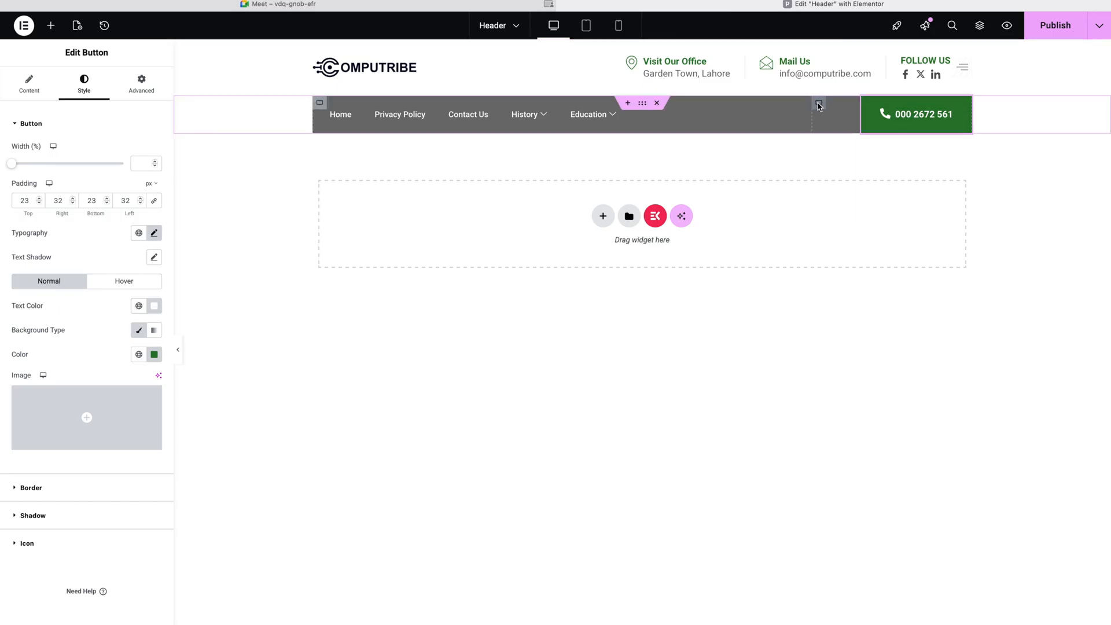
{"action": "left_click", "coordinate": [819, 103]}
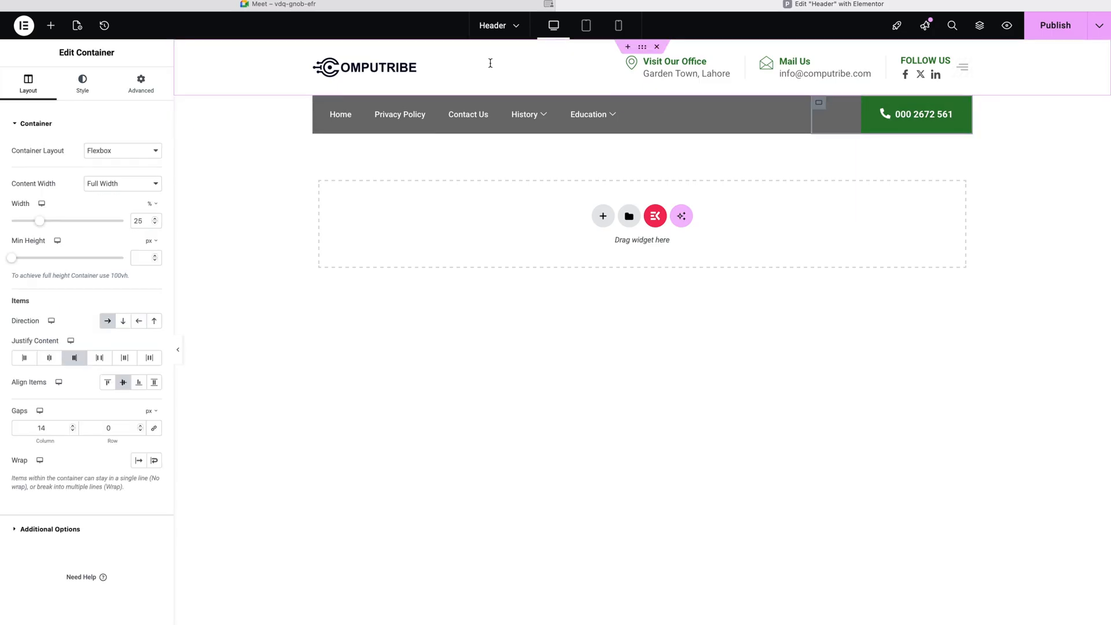
{"action": "left_click", "coordinate": [69, 81]}
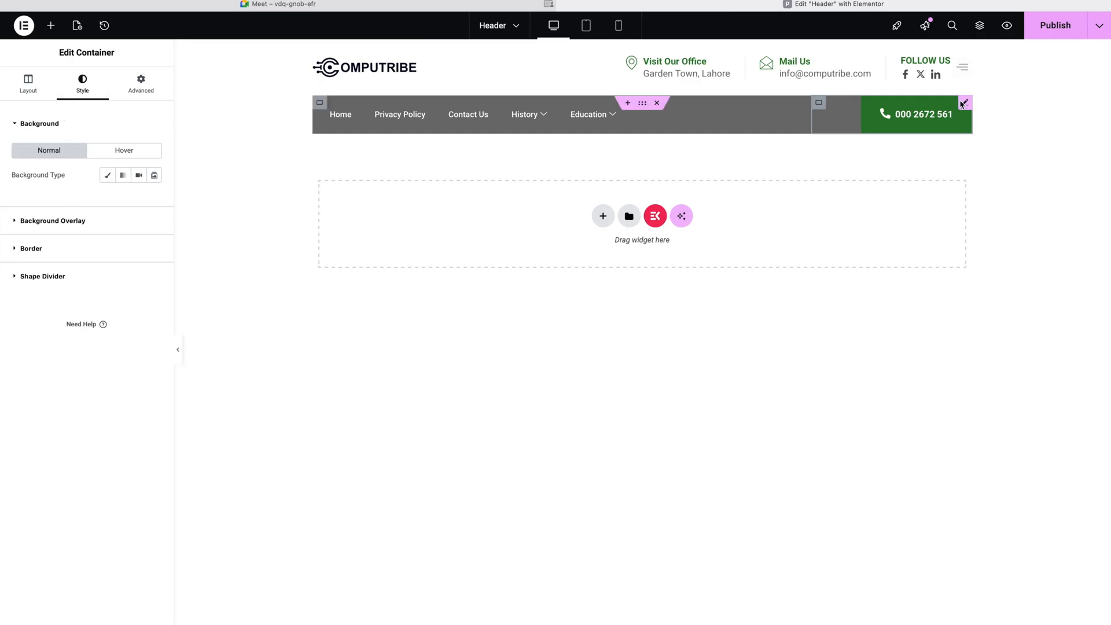
{"action": "left_click", "coordinate": [965, 103]}
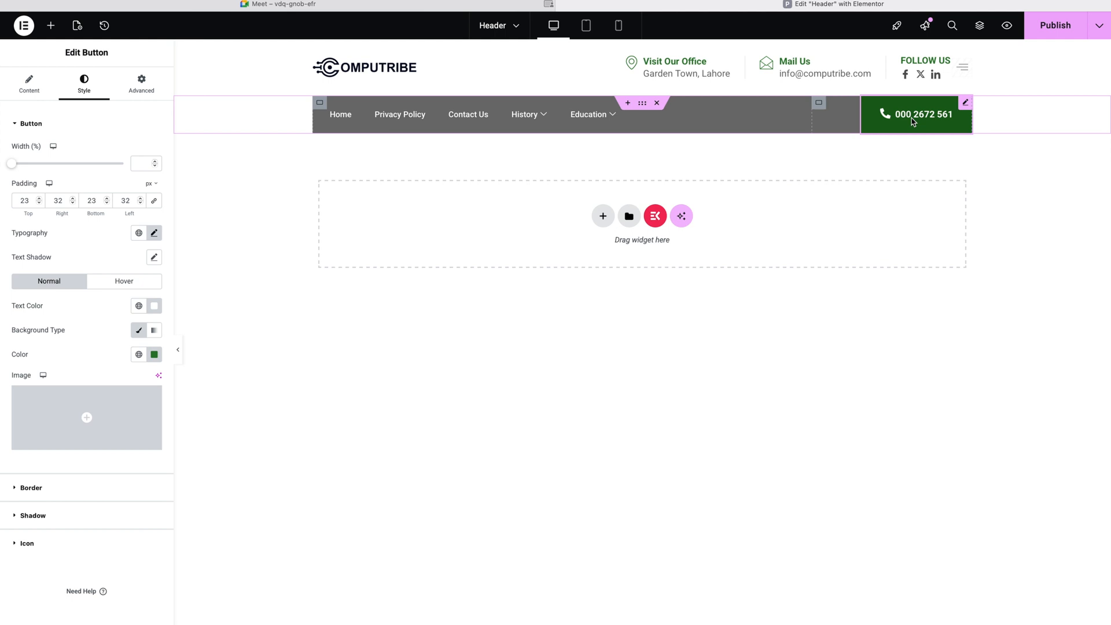
Step: Try #FFFFFF as the phone button's hover background colour
{"action": "left_click", "coordinate": [152, 281]}
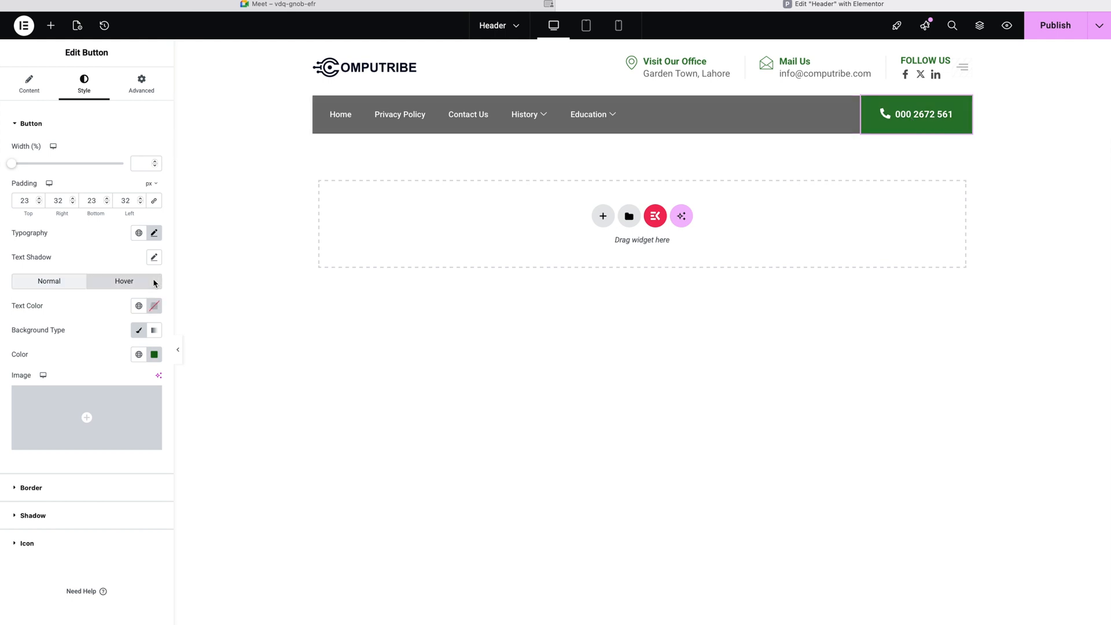
{"action": "left_click", "coordinate": [155, 355]}
{"action": "left_click", "coordinate": [157, 358]}
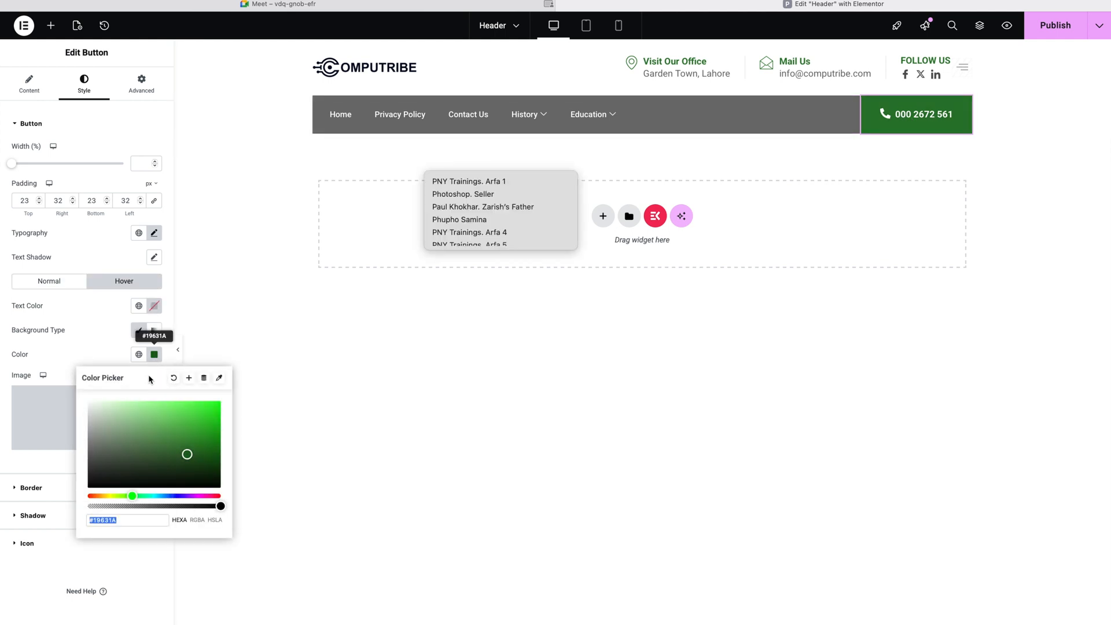
{"action": "left_click", "coordinate": [144, 417]}
{"action": "type", "text": "#FFFFFF"}
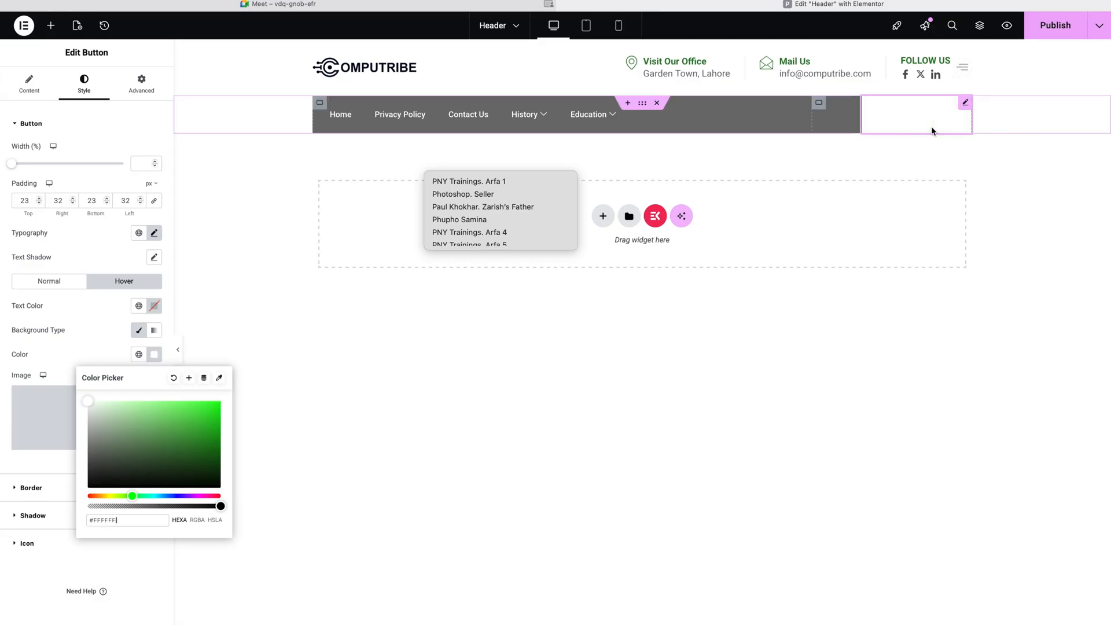
{"action": "left_click", "coordinate": [897, 452]}
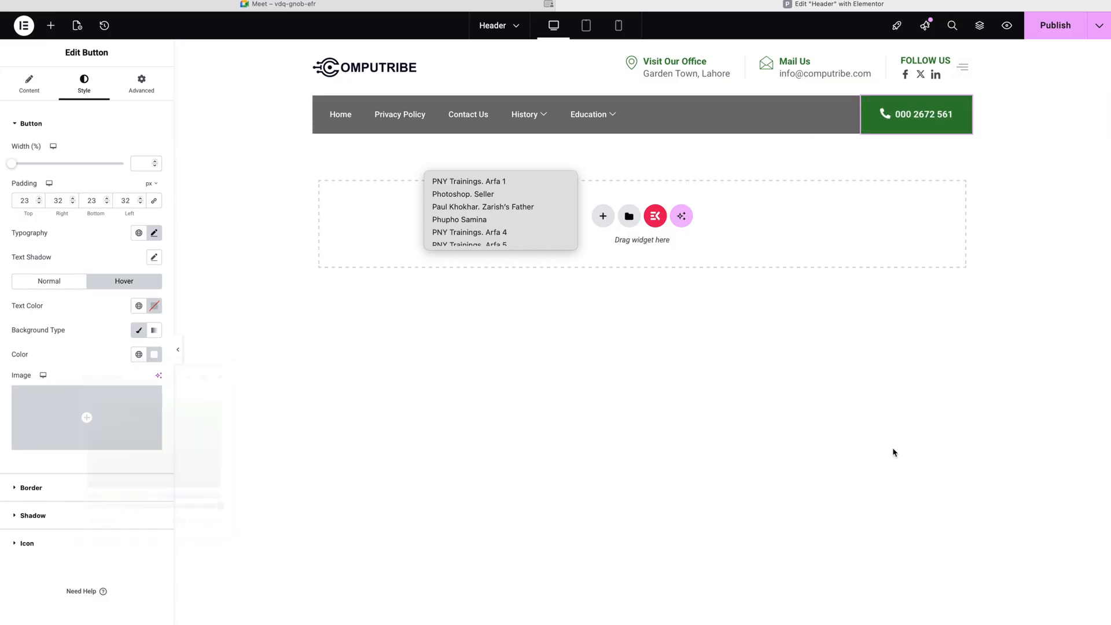
Step: Reselect the phone button, recheck its hover colours, and publish the header
{"action": "left_click", "coordinate": [250, 363]}
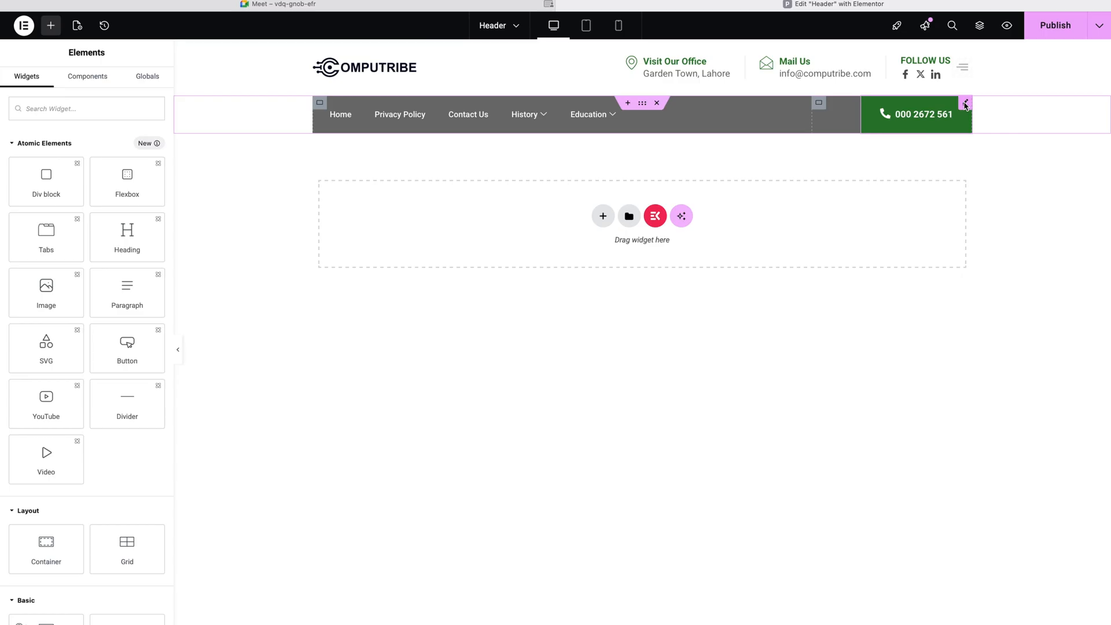
{"action": "left_click", "coordinate": [965, 105]}
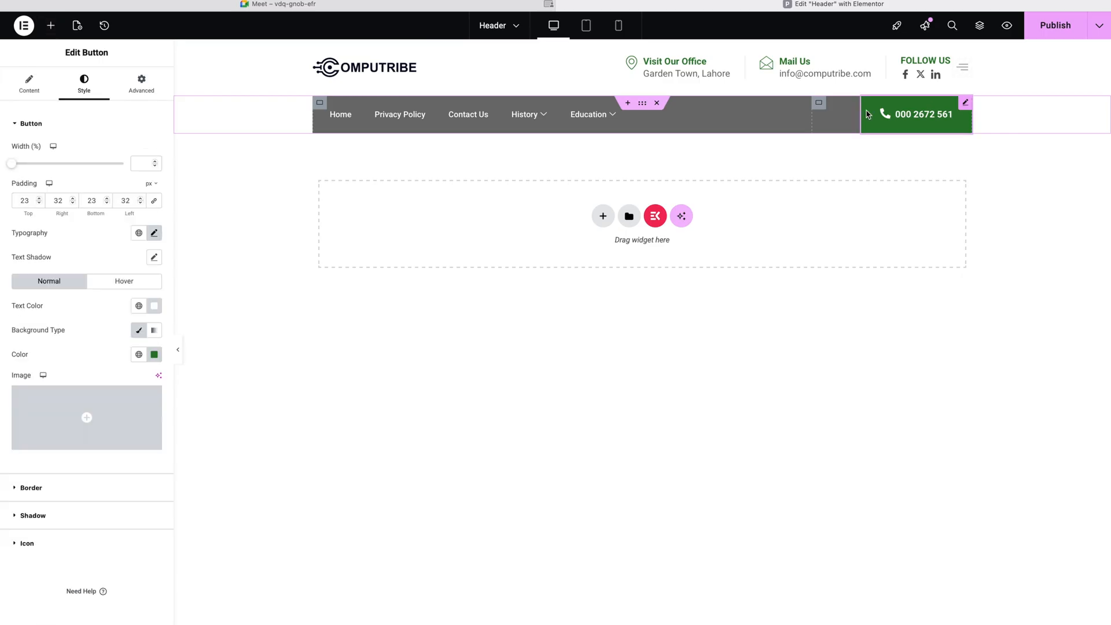
{"action": "left_click", "coordinate": [110, 282]}
{"action": "mouse_move", "coordinate": [155, 418]}
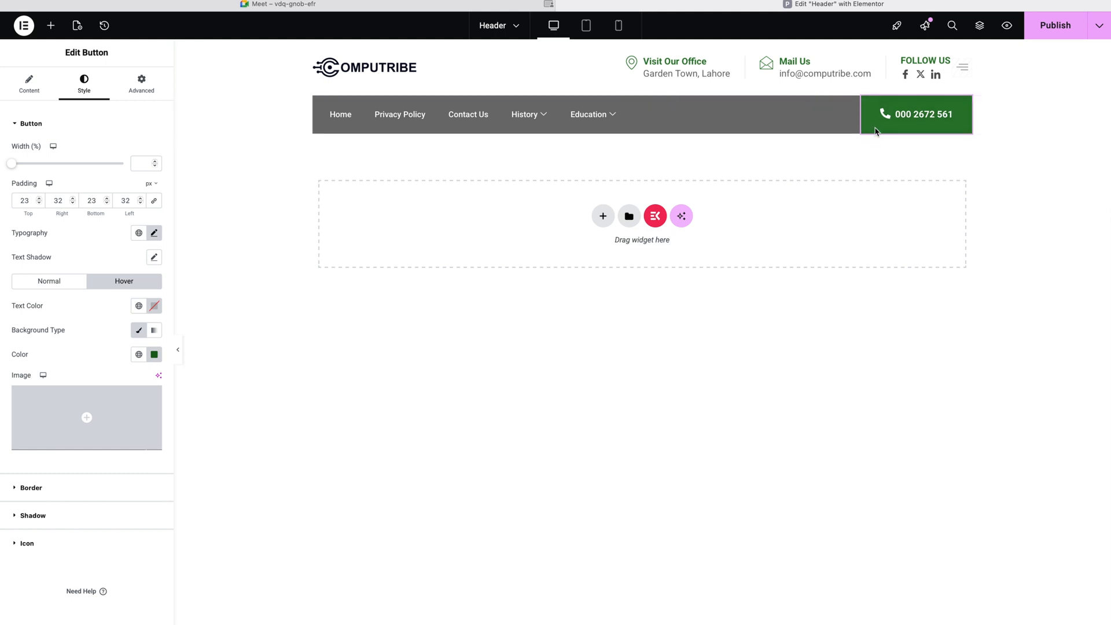
{"action": "left_click", "coordinate": [1052, 27]}
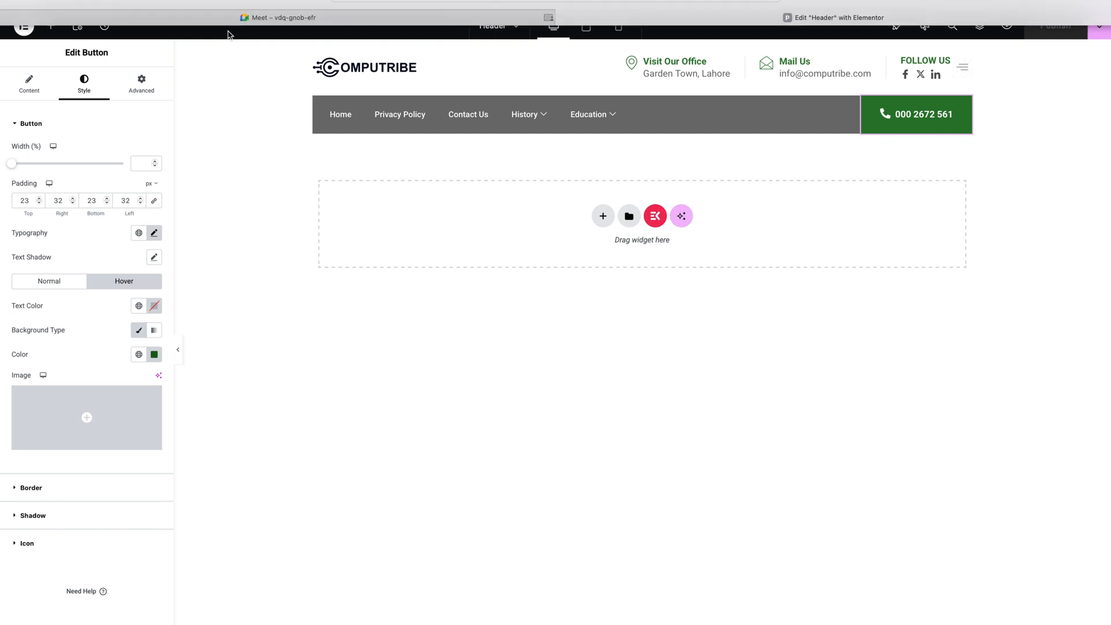
Step: View the phone button's content settings, then focus the browser address bar
{"action": "left_click", "coordinate": [32, 84]}
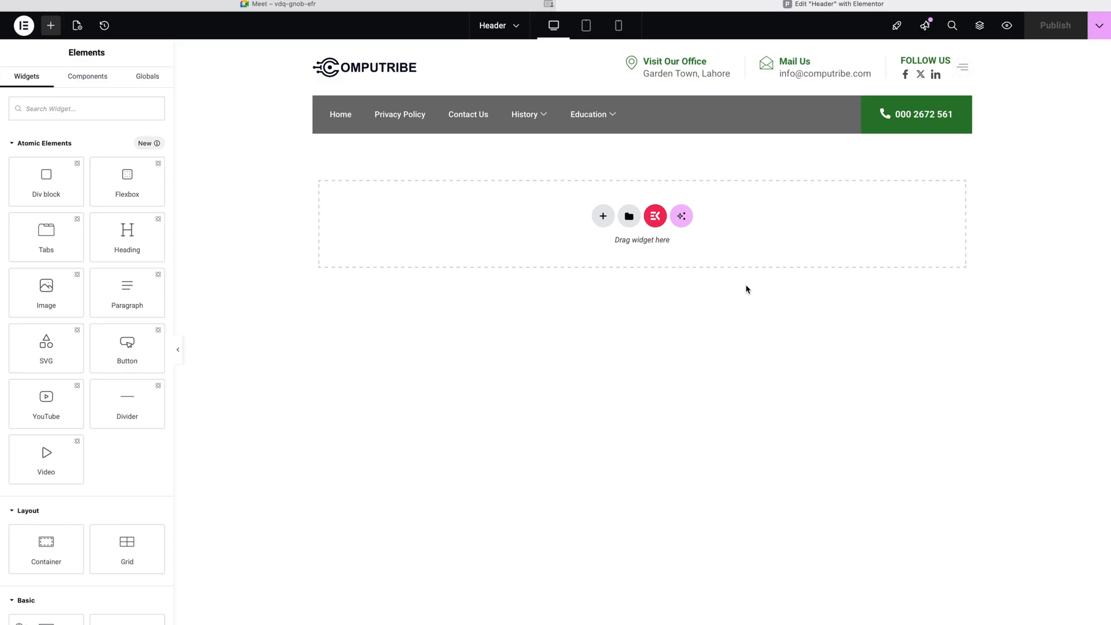
{"action": "key", "text": "super+l"}
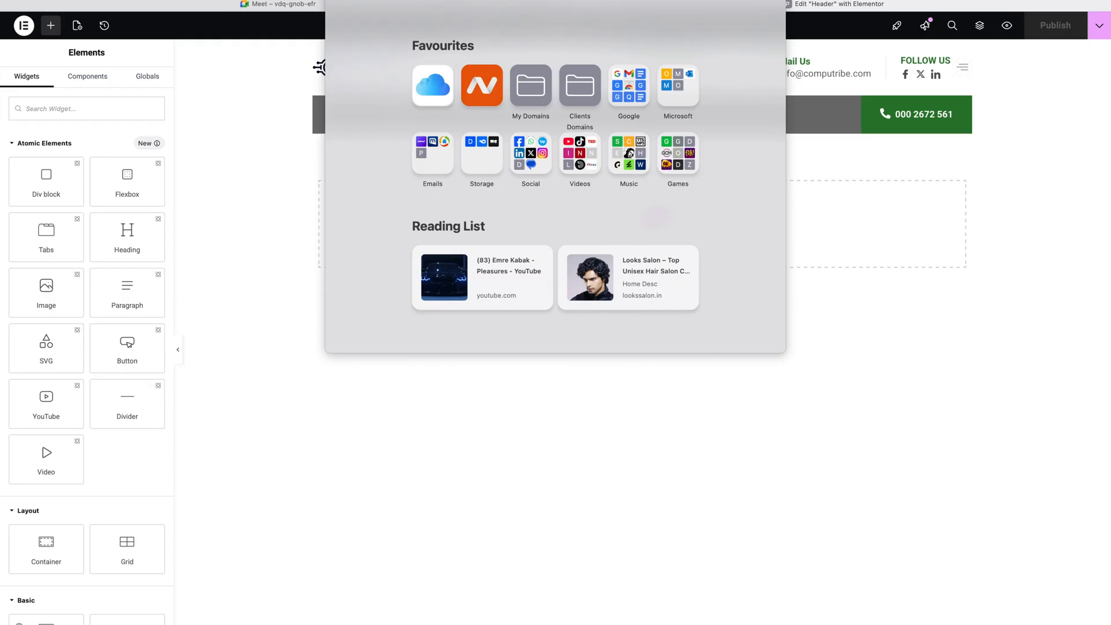
Step: Load the live Computribe site, briefly visit the Dashboard, and return to the homepage
{"action": "key", "text": "BackSpace"}
{"action": "key", "text": "Return"}
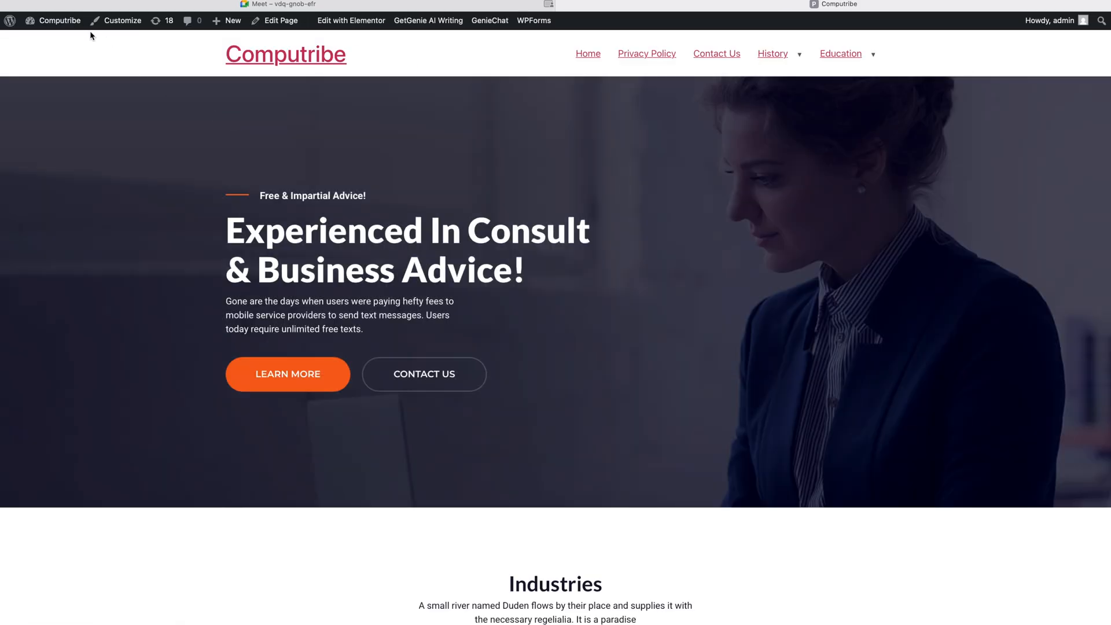
{"action": "mouse_move", "coordinate": [69, 26]}
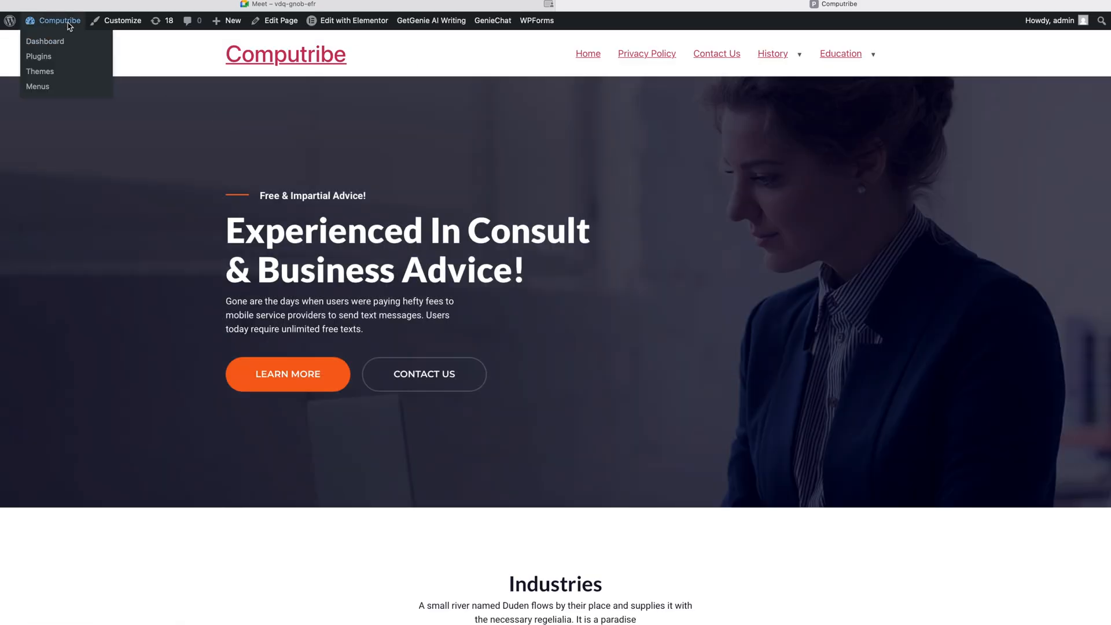
{"action": "left_click", "coordinate": [68, 26]}
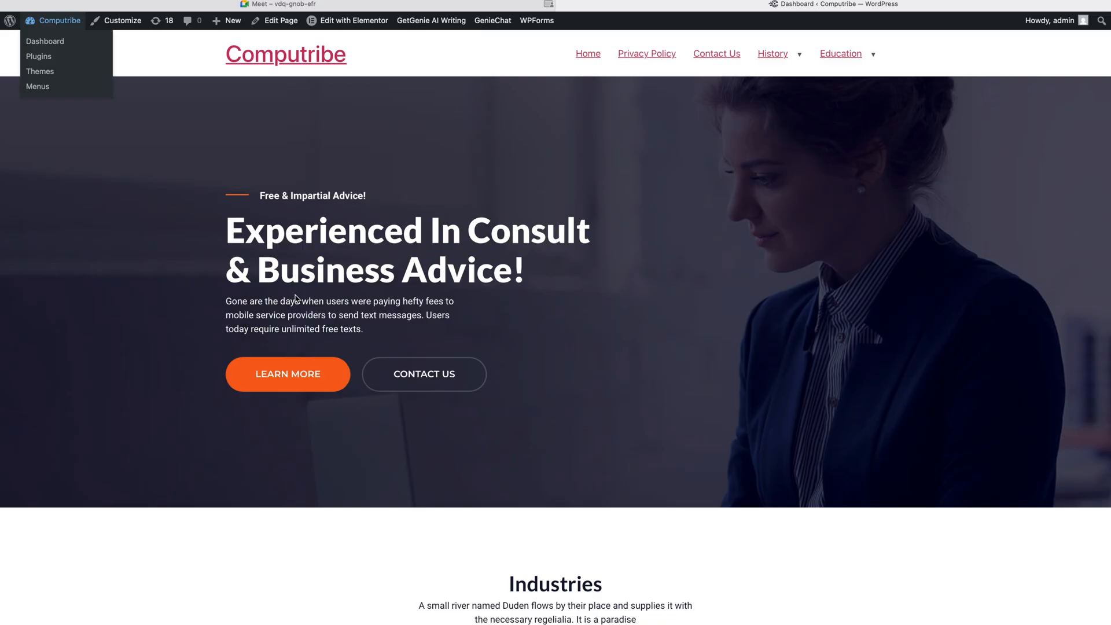
{"action": "scroll", "coordinate": [295, 296], "scroll_direction": "left", "scroll_amount": 5}
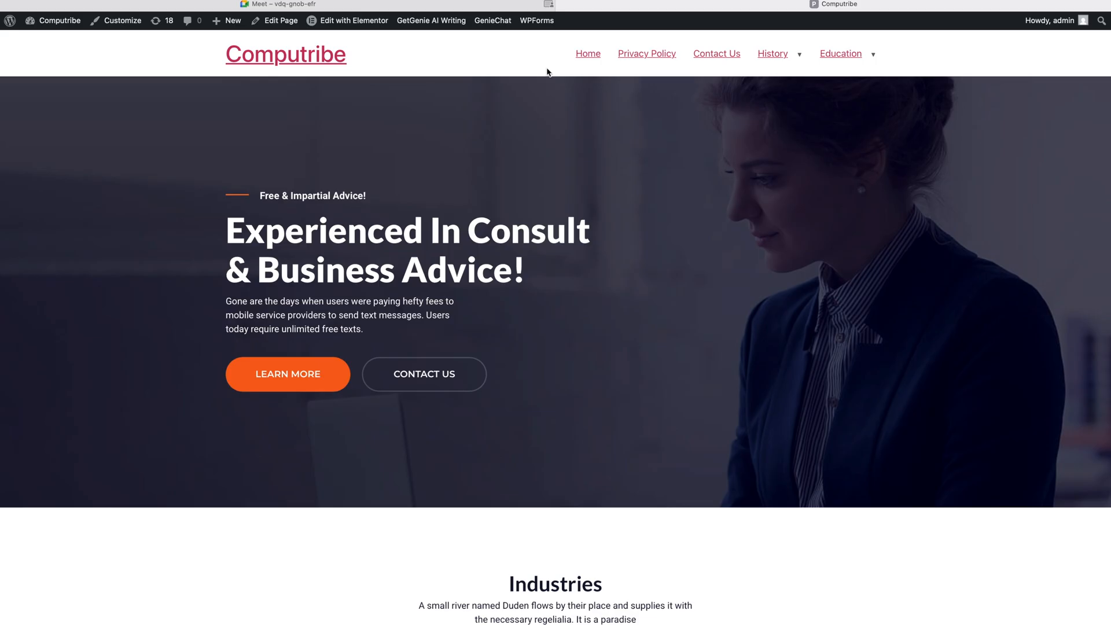
Step: Open the Header template's settings under ElementsKit > Header Footer
{"action": "left_click", "coordinate": [57, 23]}
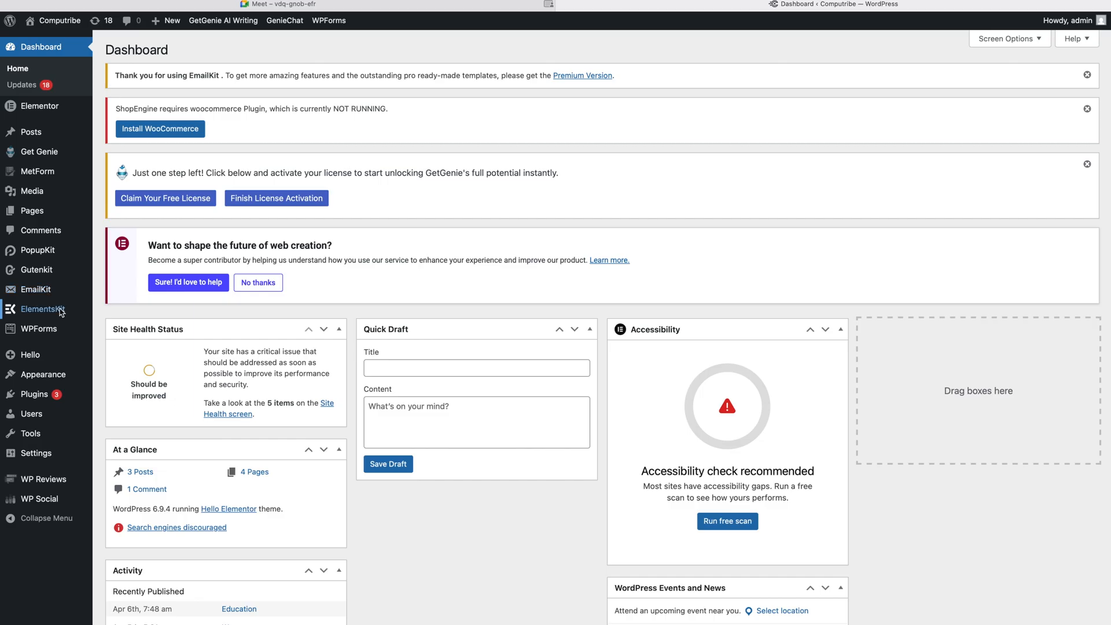
{"action": "mouse_move", "coordinate": [69, 313]}
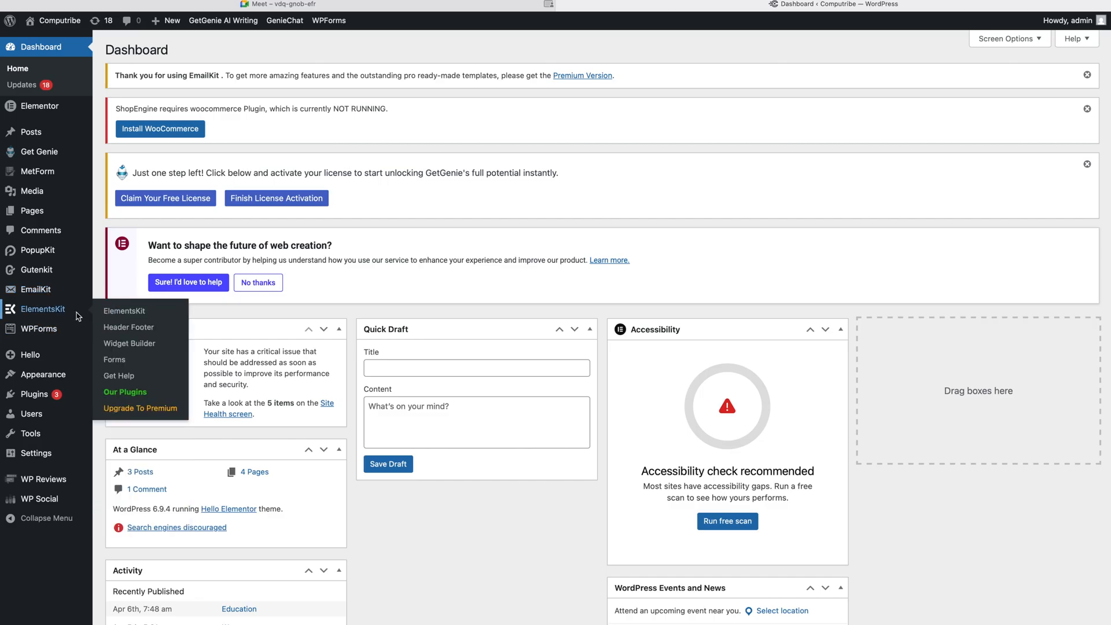
{"action": "left_click", "coordinate": [114, 328]}
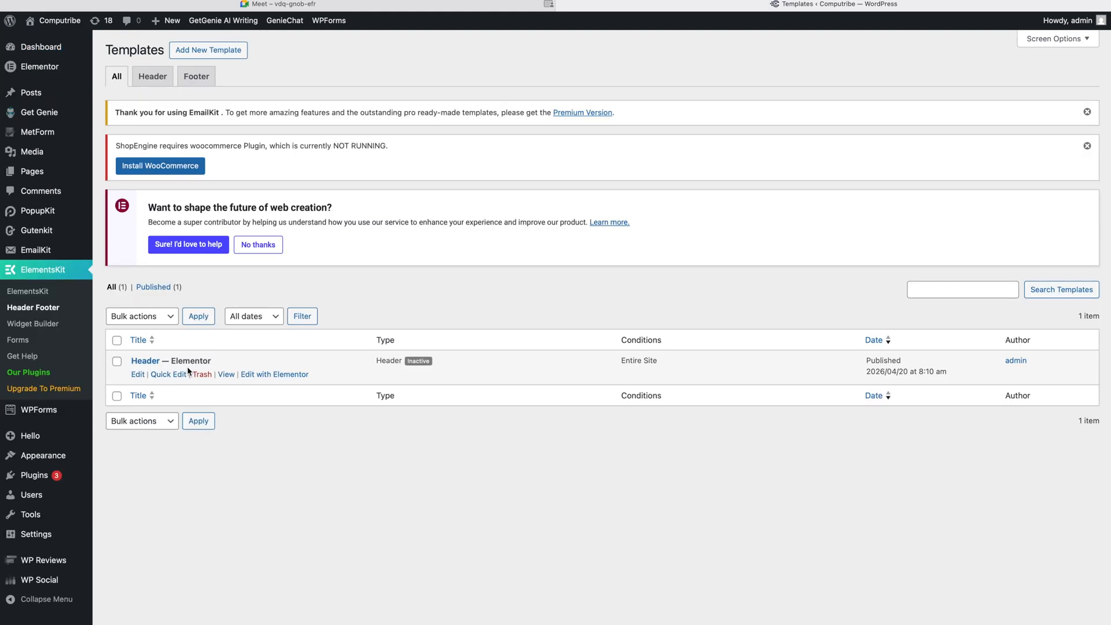
{"action": "left_click", "coordinate": [134, 375]}
Step: Turn Activate on for the Header template, save changes, and view the live homepage
{"action": "left_click", "coordinate": [688, 368]}
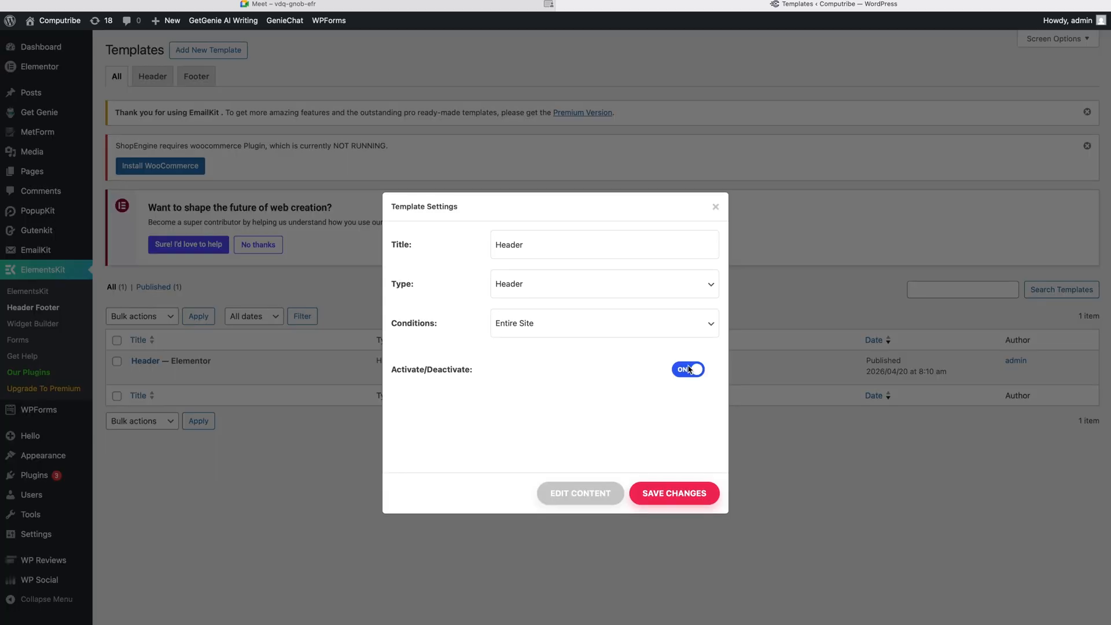
{"action": "left_click", "coordinate": [689, 492]}
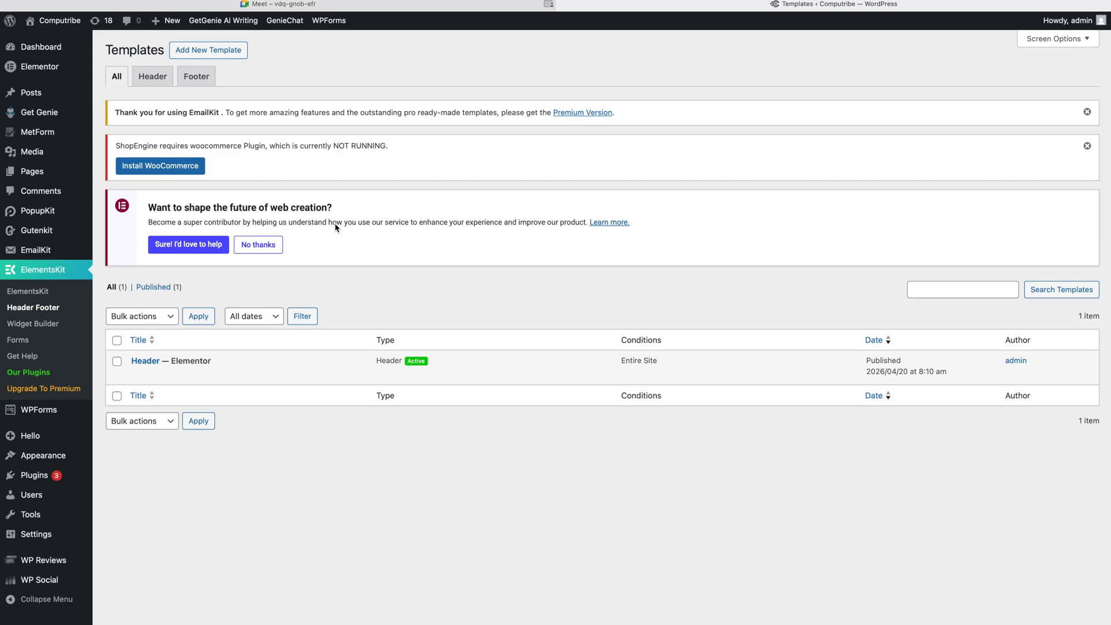
{"action": "left_click", "coordinate": [59, 27]}
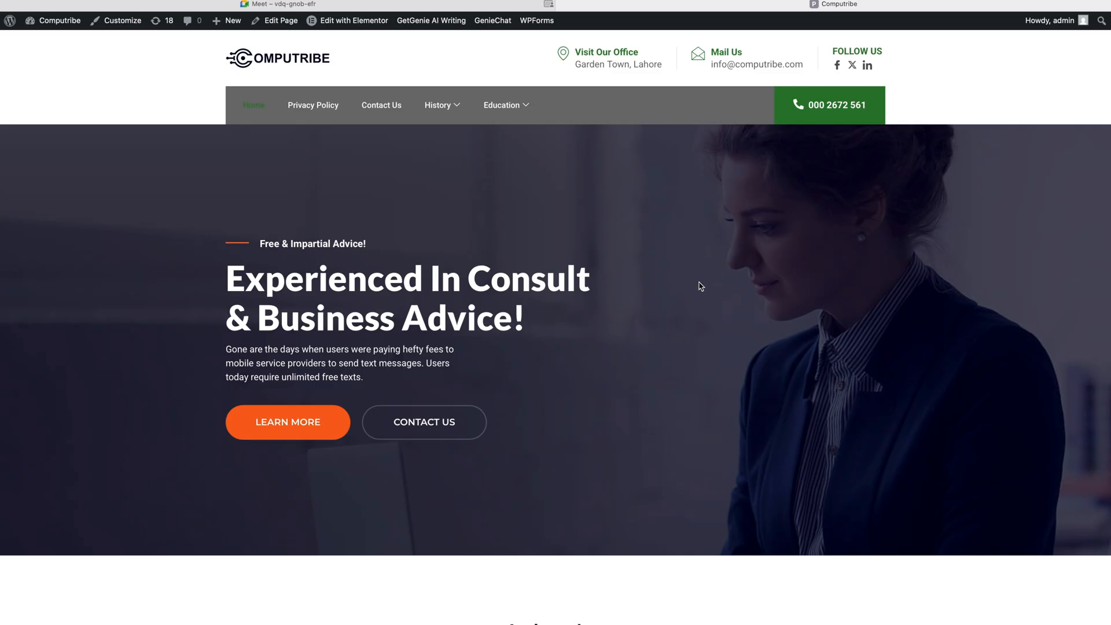
Step: Go from the live site to the Dashboard and open ElementsKit > Header Footer templates
{"action": "scroll", "coordinate": [700, 285], "scroll_direction": "down", "scroll_amount": 20}
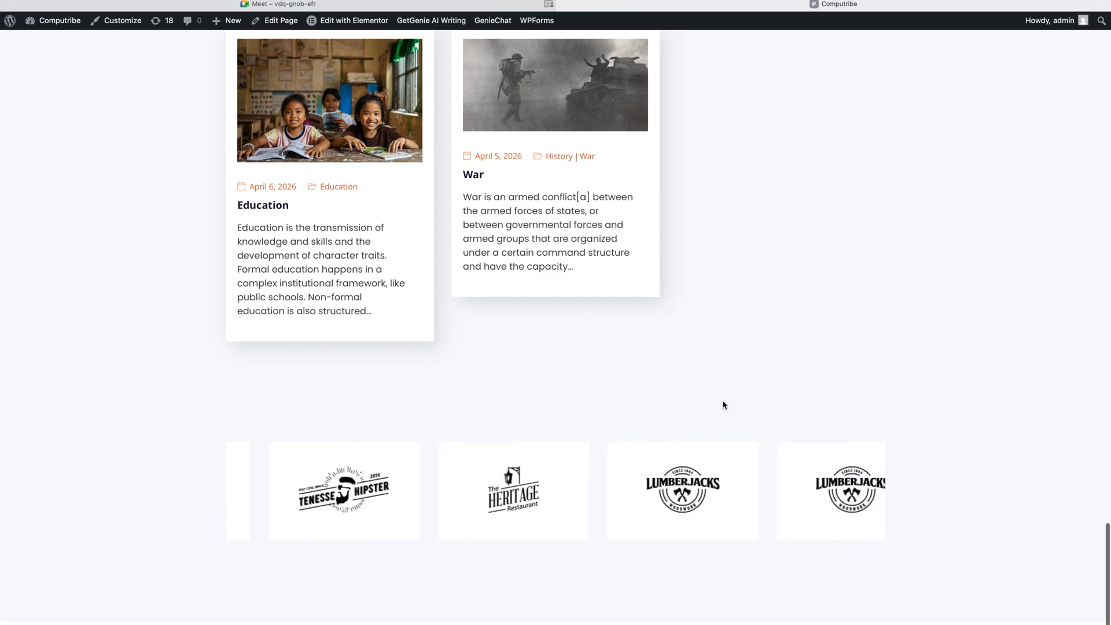
{"action": "scroll", "coordinate": [722, 404], "scroll_direction": "up", "scroll_amount": 20}
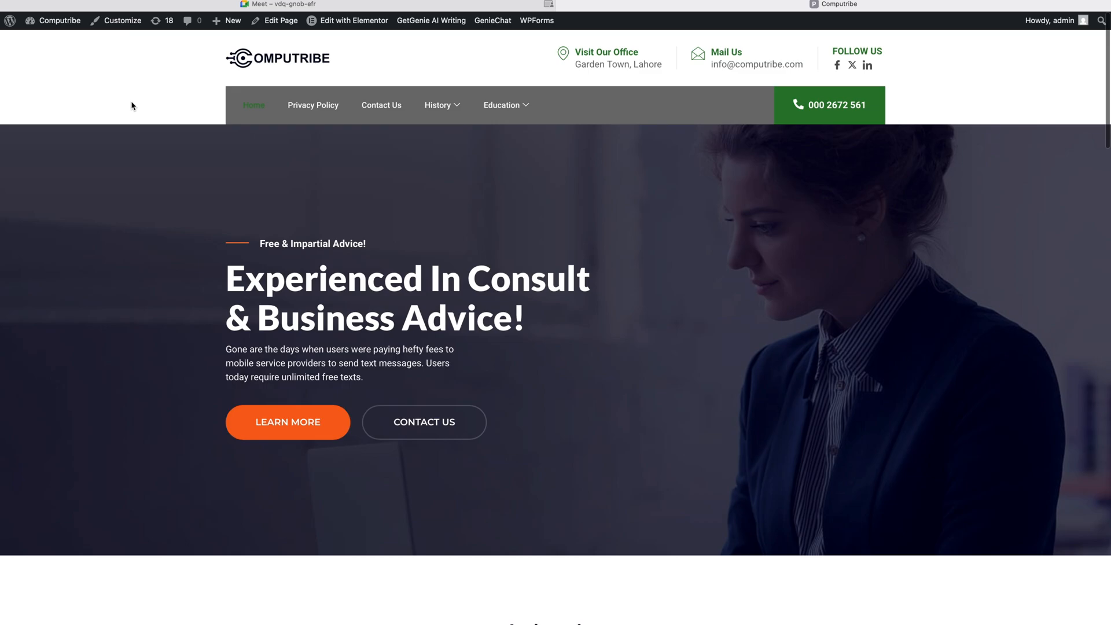
{"action": "left_click", "coordinate": [50, 24]}
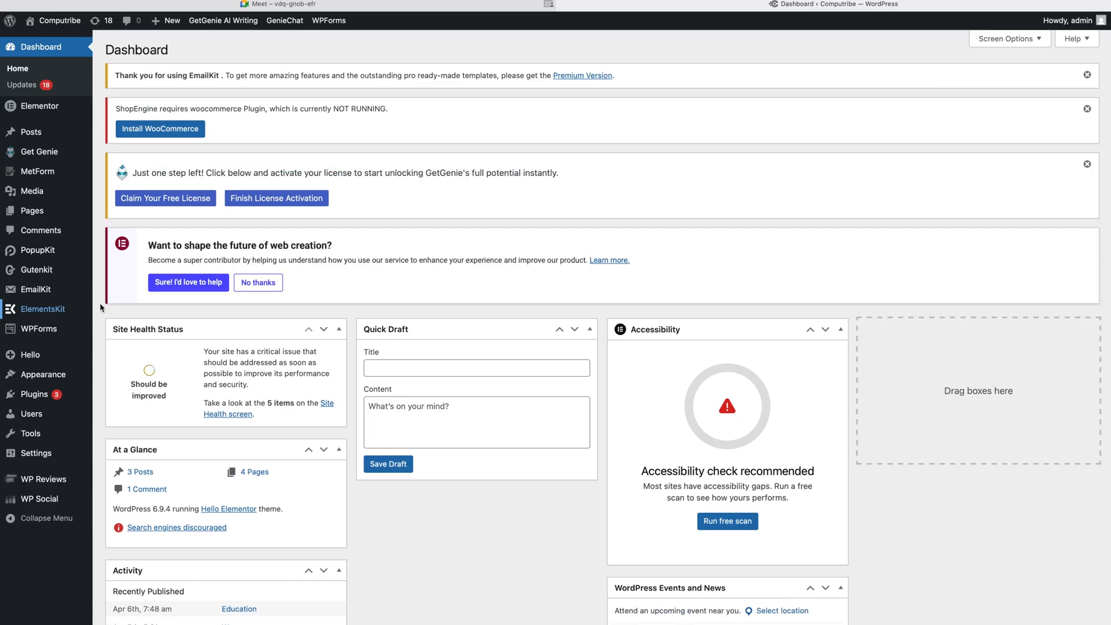
{"action": "mouse_move", "coordinate": [56, 313]}
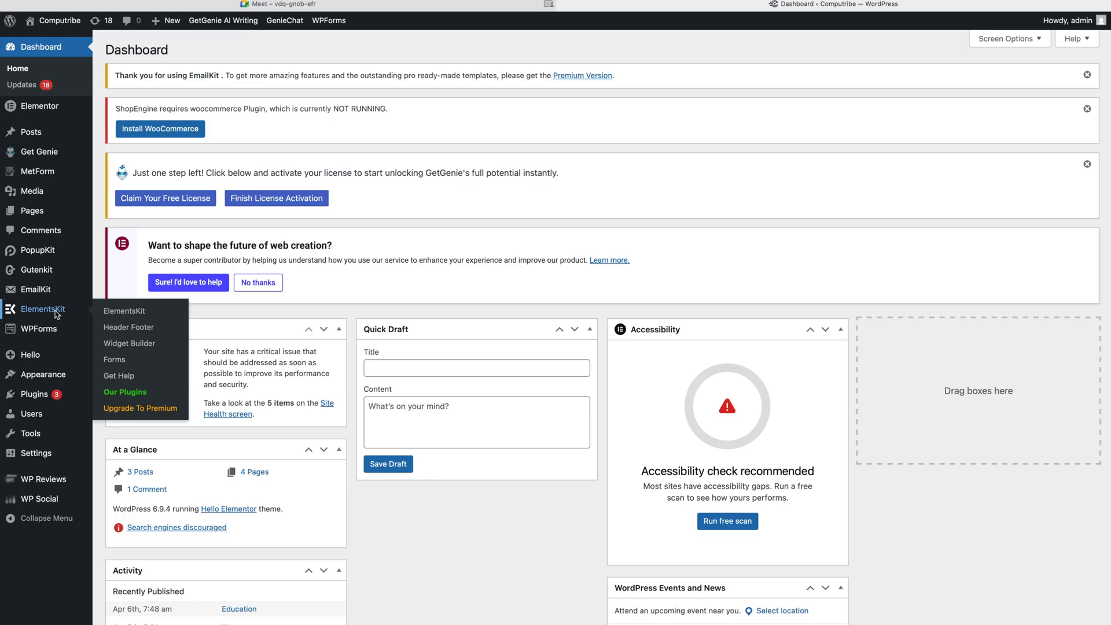
{"action": "left_click", "coordinate": [119, 328]}
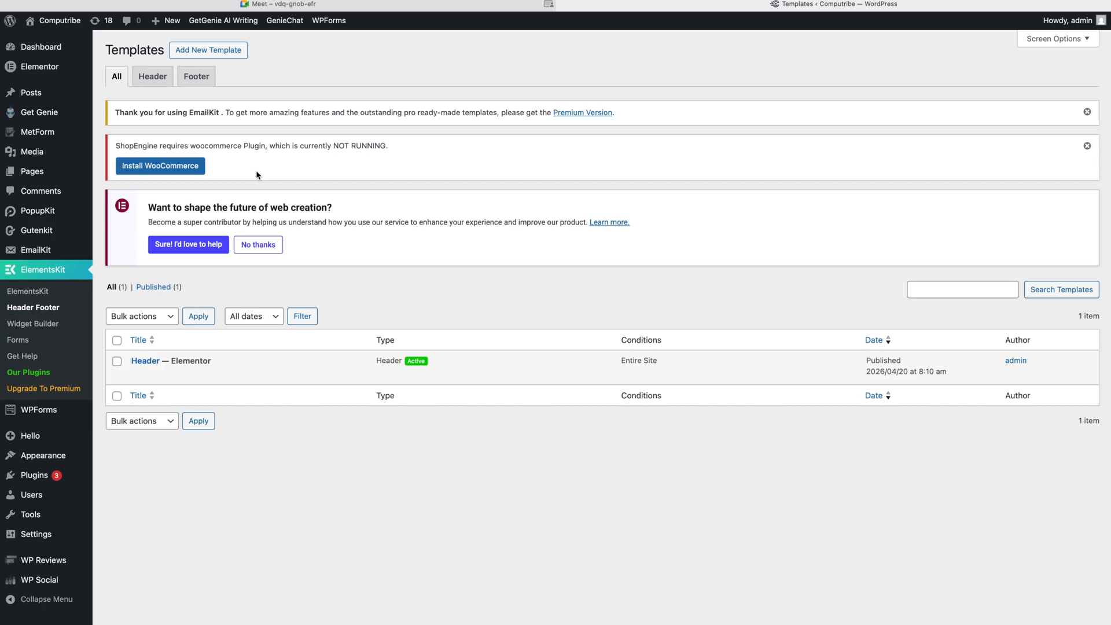
{"action": "left_click", "coordinate": [309, 15]}
Step: Add a new template titled 'Footer' of type Footer, activated, and save it
{"action": "left_click", "coordinate": [195, 52]}
{"action": "left_click", "coordinate": [525, 249]}
{"action": "type", "text": "F"}
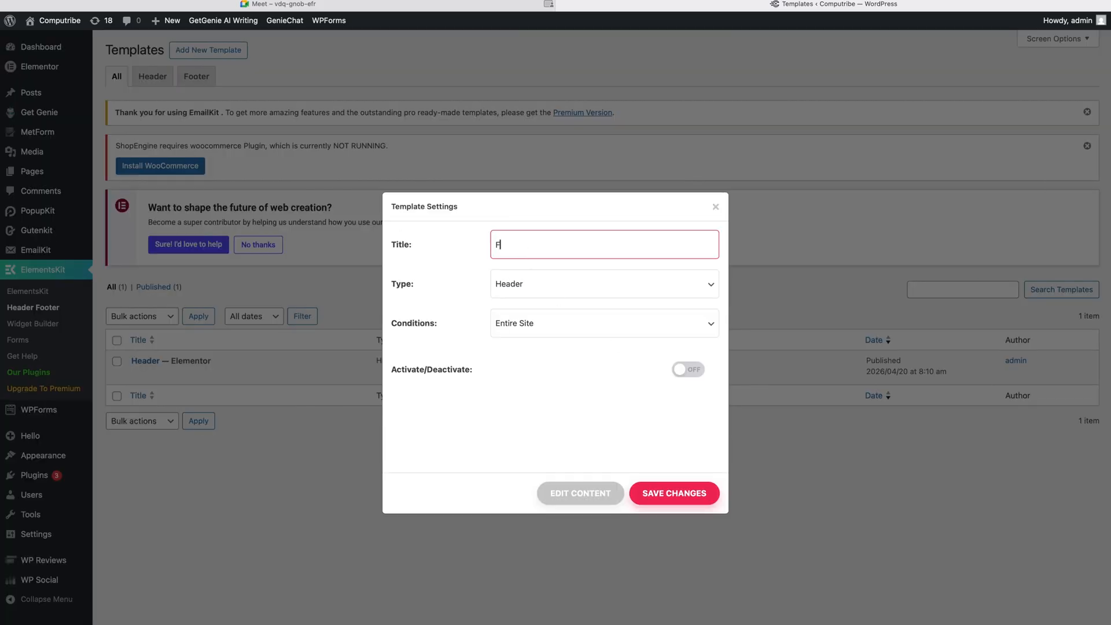
{"action": "type", "text": "ooter"}
{"action": "key", "text": "BackSpace"}
{"action": "type", "text": "r"}
{"action": "left_click", "coordinate": [528, 285]}
{"action": "key", "text": "Escape"}
{"action": "key", "text": "Down"}
{"action": "left_click", "coordinate": [678, 370]}
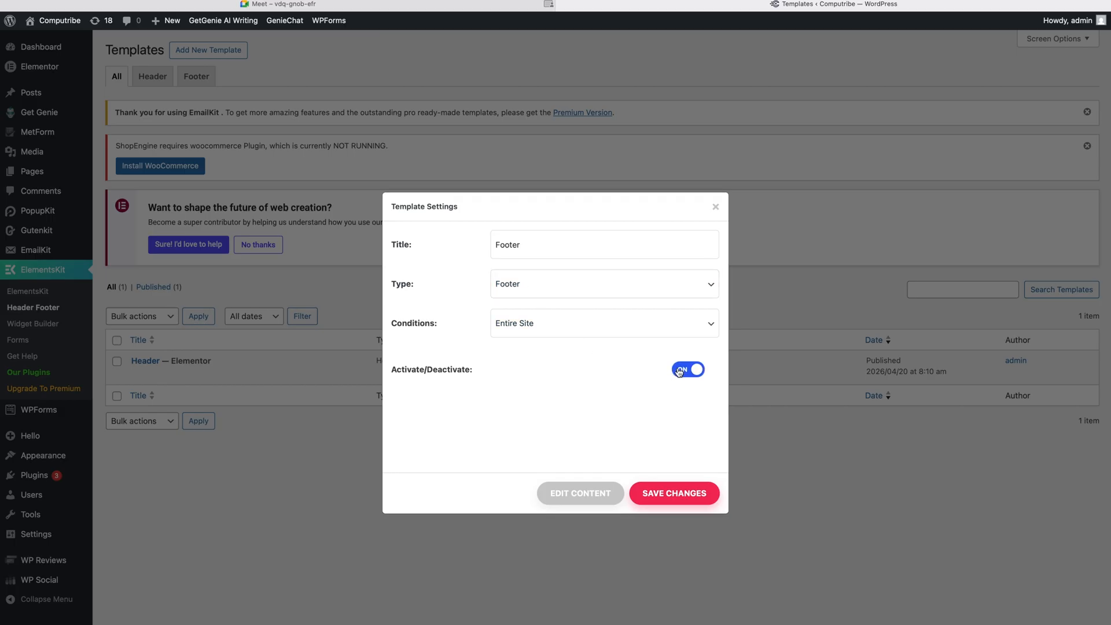
{"action": "left_click", "coordinate": [684, 495]}
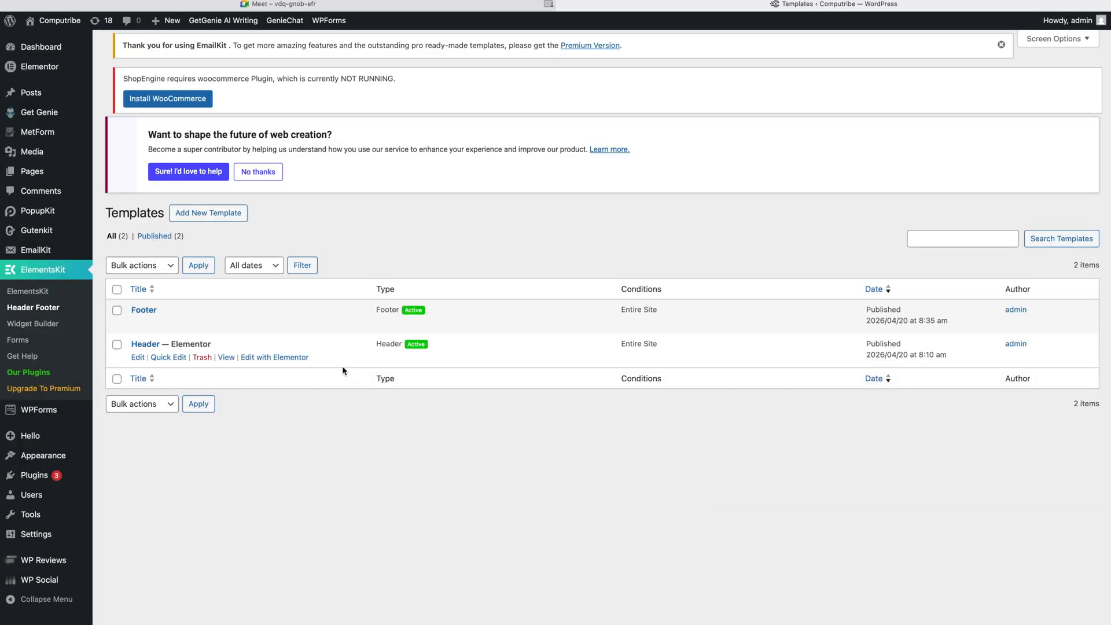
Step: Open the Footer template's content in the Elementor editor
{"action": "left_click", "coordinate": [141, 322]}
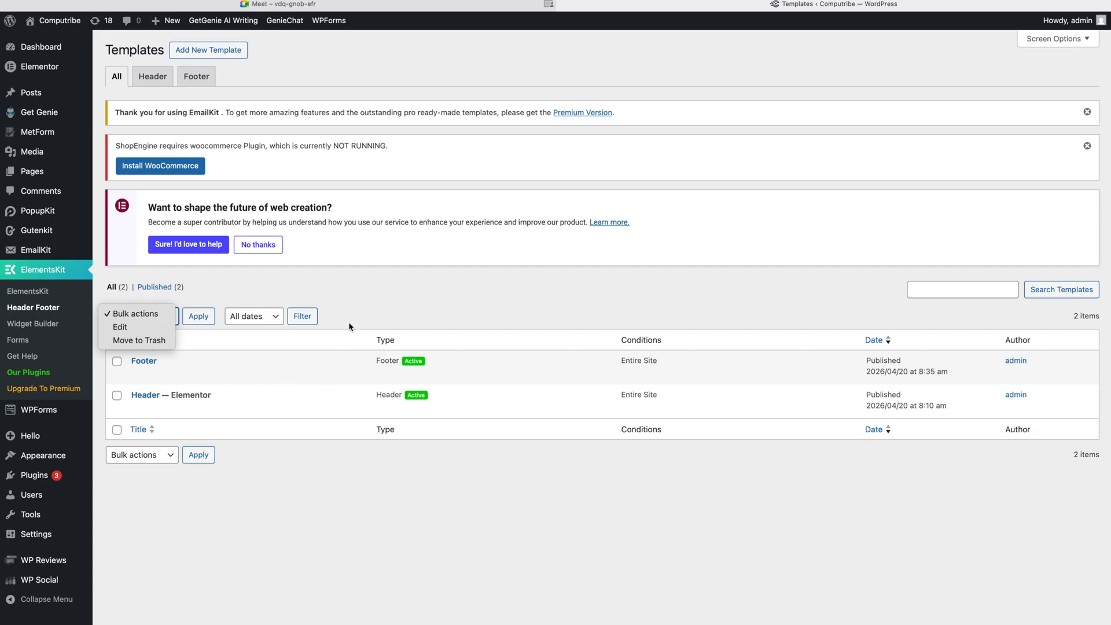
{"action": "left_click", "coordinate": [379, 316]}
{"action": "left_click", "coordinate": [137, 375]}
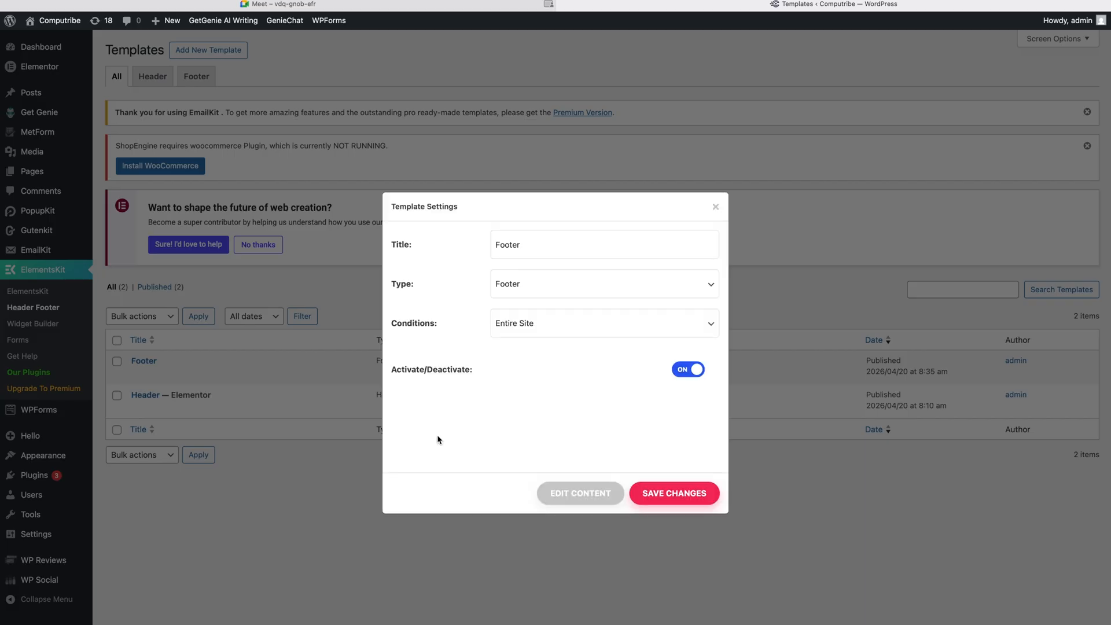
{"action": "left_click", "coordinate": [554, 490]}
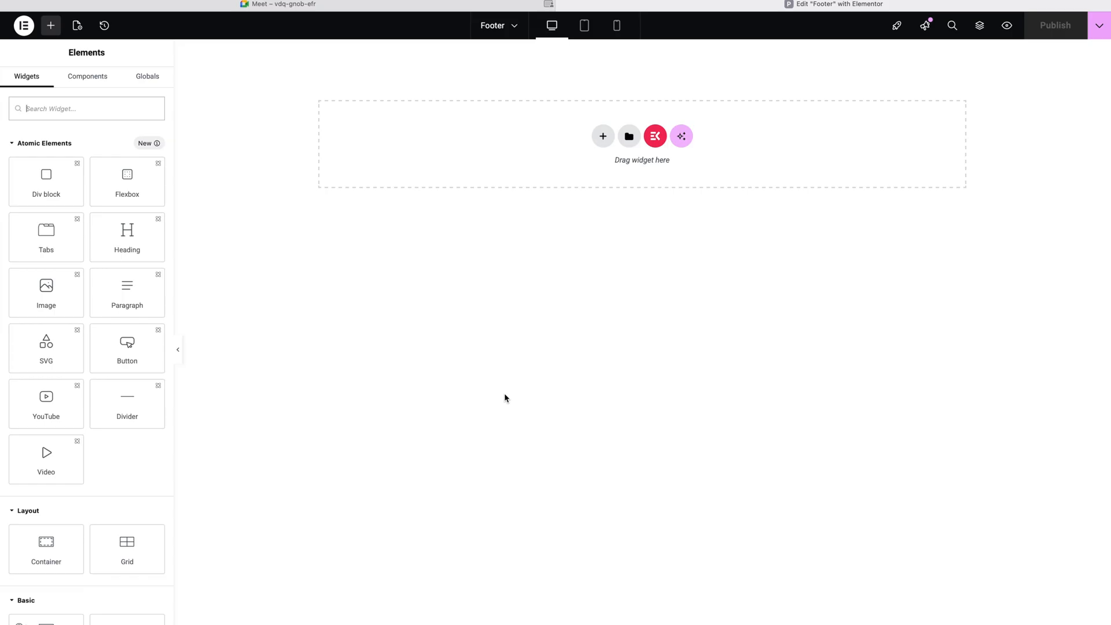
Step: Browse the ElementsKit template library and insert a ready-made footer layout
{"action": "left_click", "coordinate": [655, 136]}
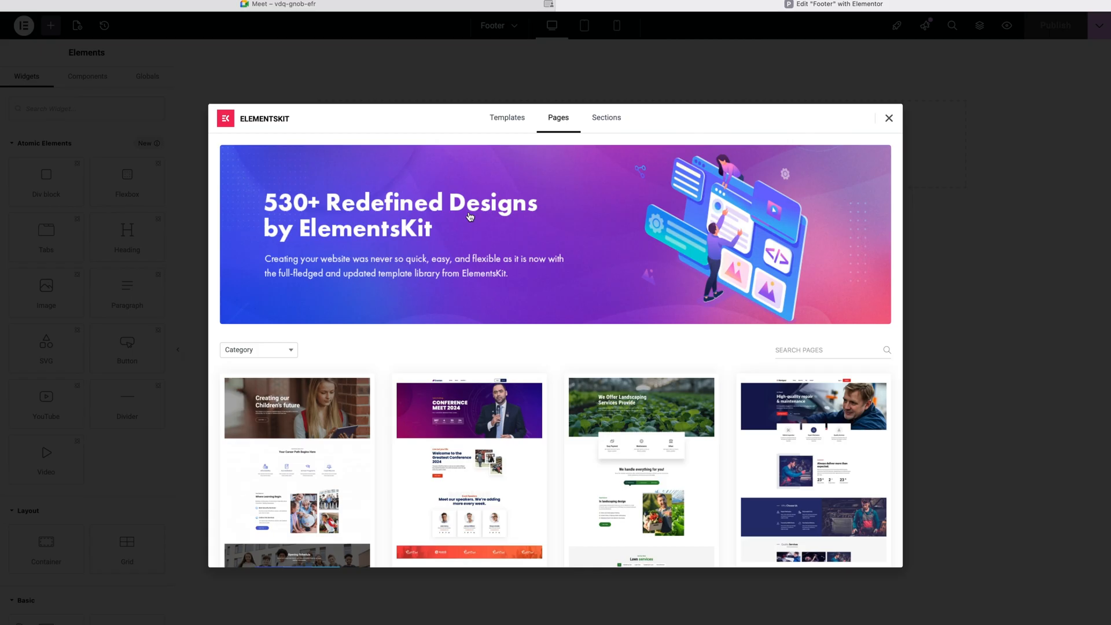
{"action": "left_click", "coordinate": [287, 352]}
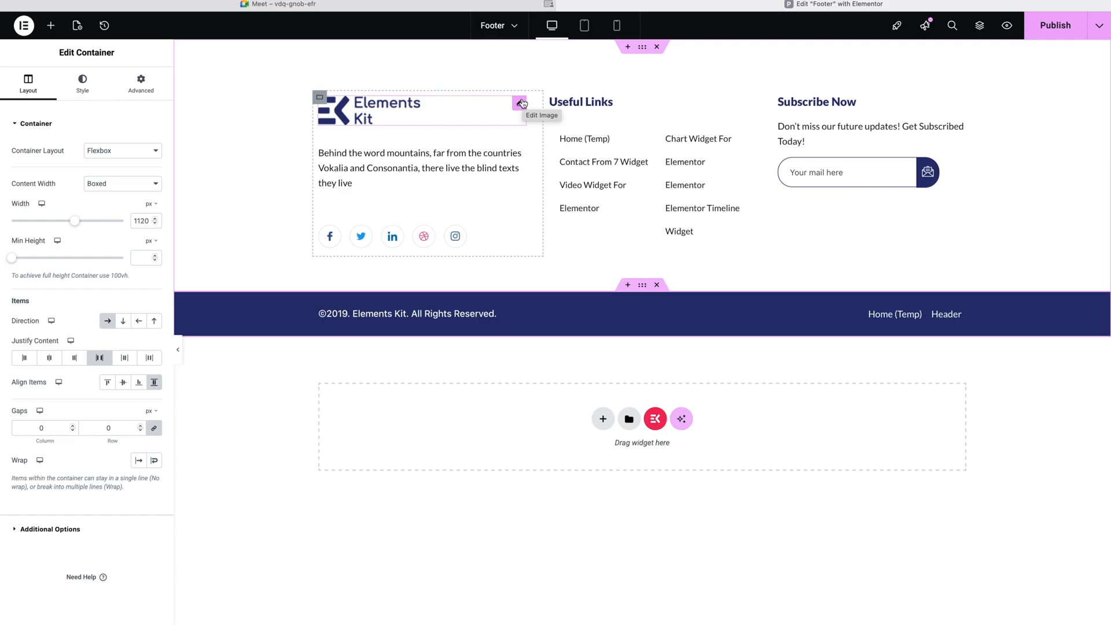
Step: Replace the footer logo image with the Computribe logo from the Media Library
{"action": "left_click", "coordinate": [521, 104]}
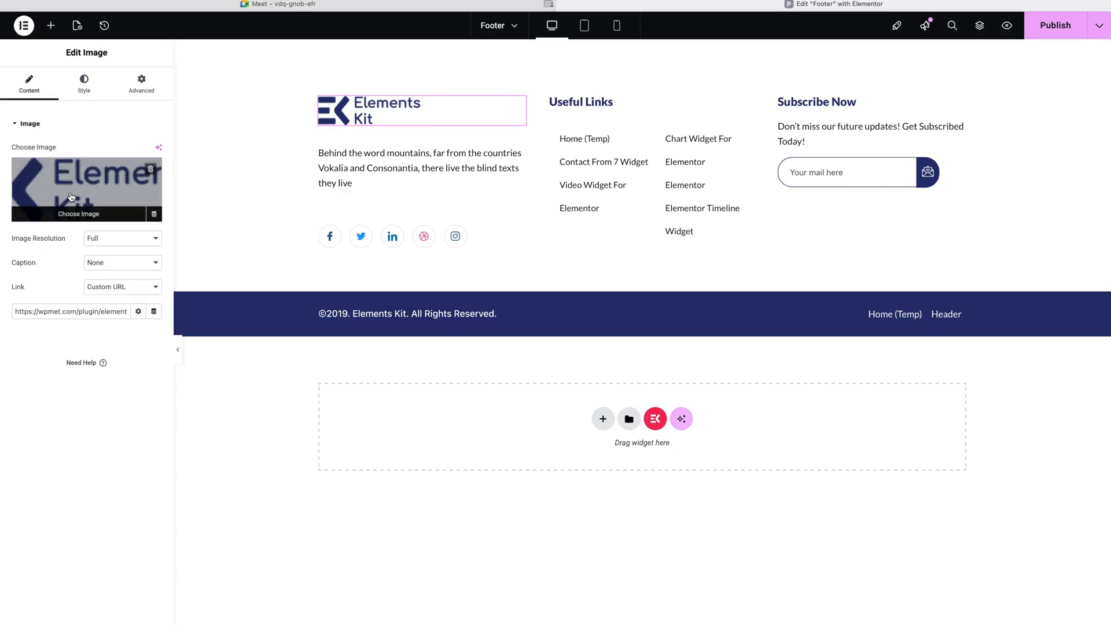
{"action": "left_click", "coordinate": [70, 192]}
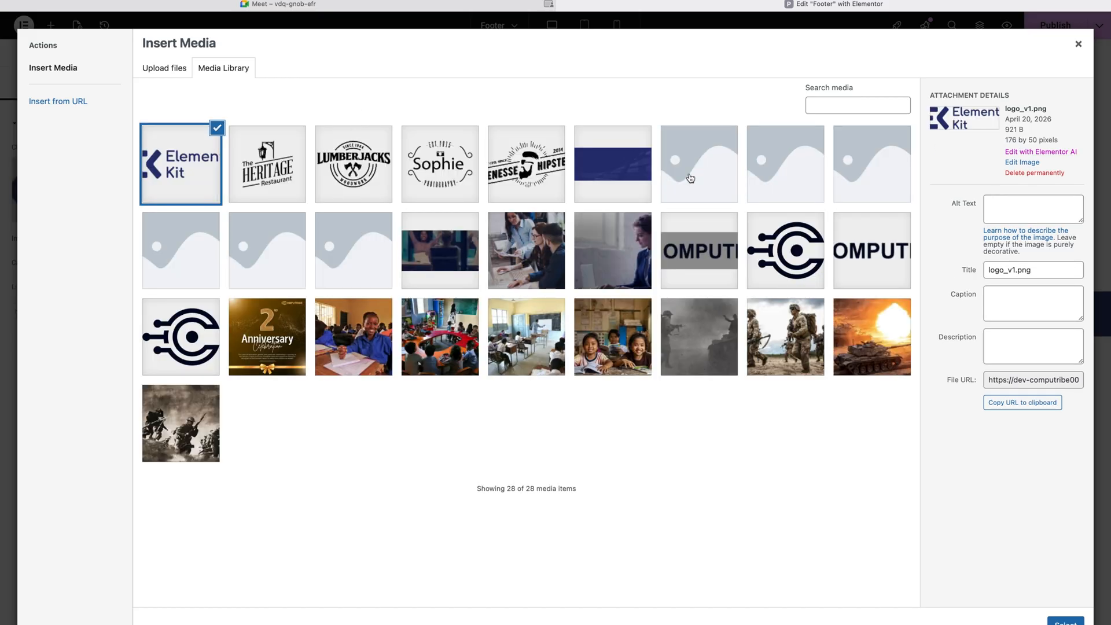
{"action": "left_click", "coordinate": [862, 260]}
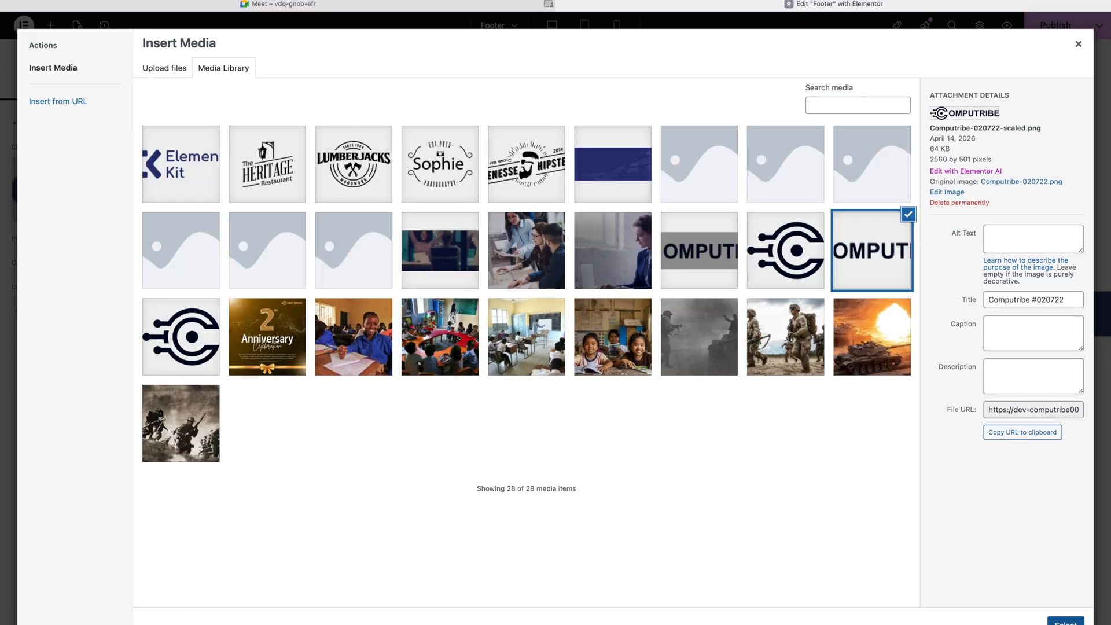
{"action": "left_click", "coordinate": [1065, 621]}
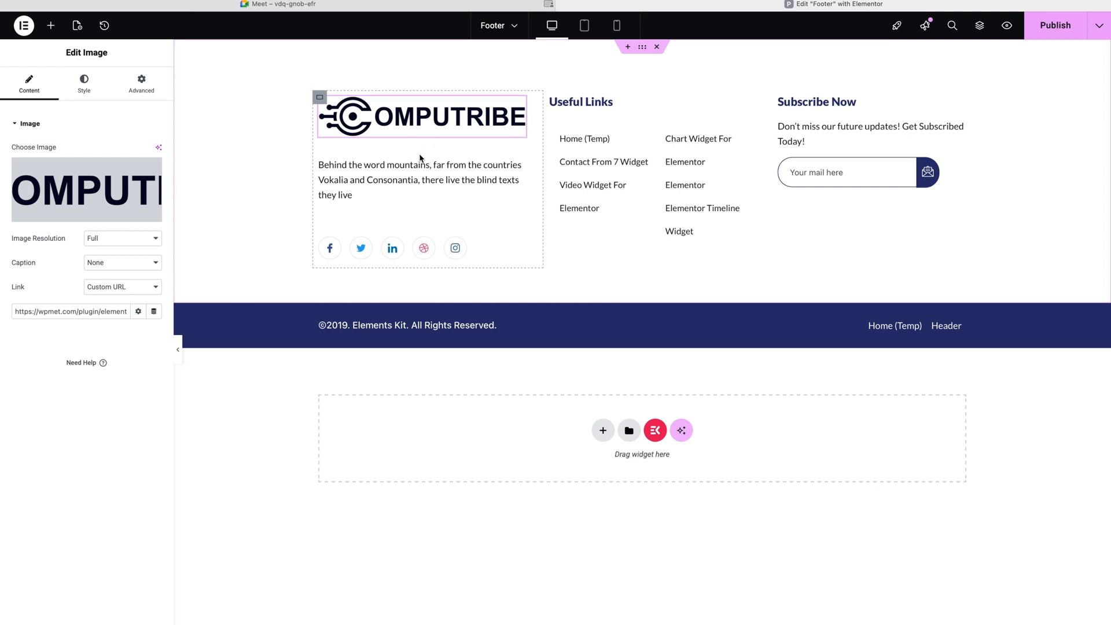
Step: Open the footer's description paragraph and select its placeholder text
{"action": "left_click", "coordinate": [409, 185]}
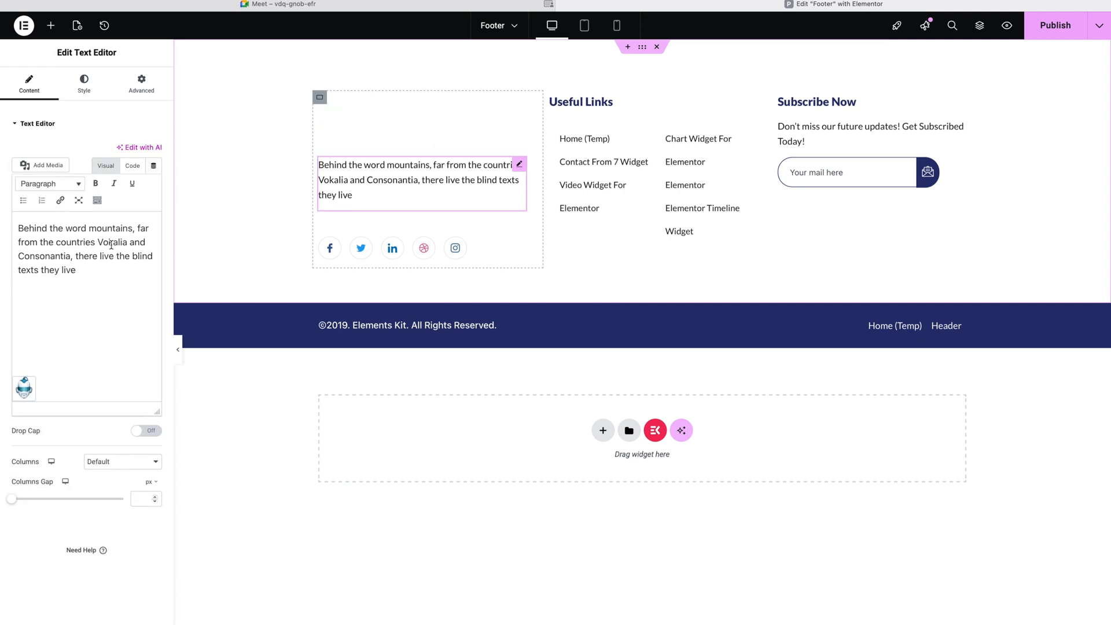
{"action": "left_click", "coordinate": [88, 273]}
{"action": "left_click_drag", "start_coordinate": [88, 272], "coordinate": [19, 229]}
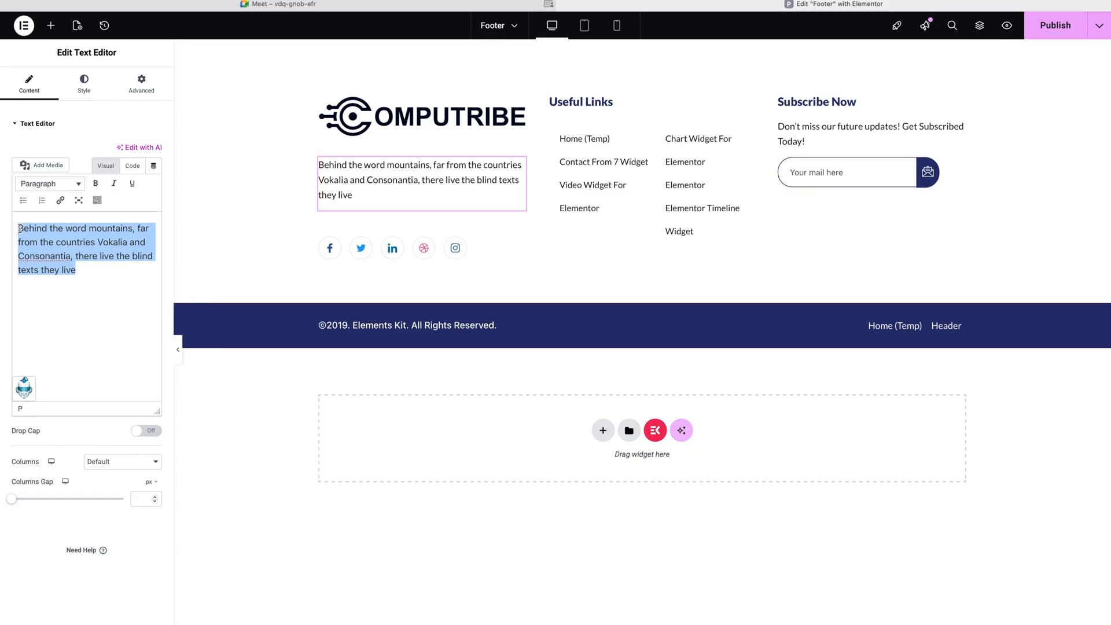
{"action": "left_click", "coordinate": [34, 253]}
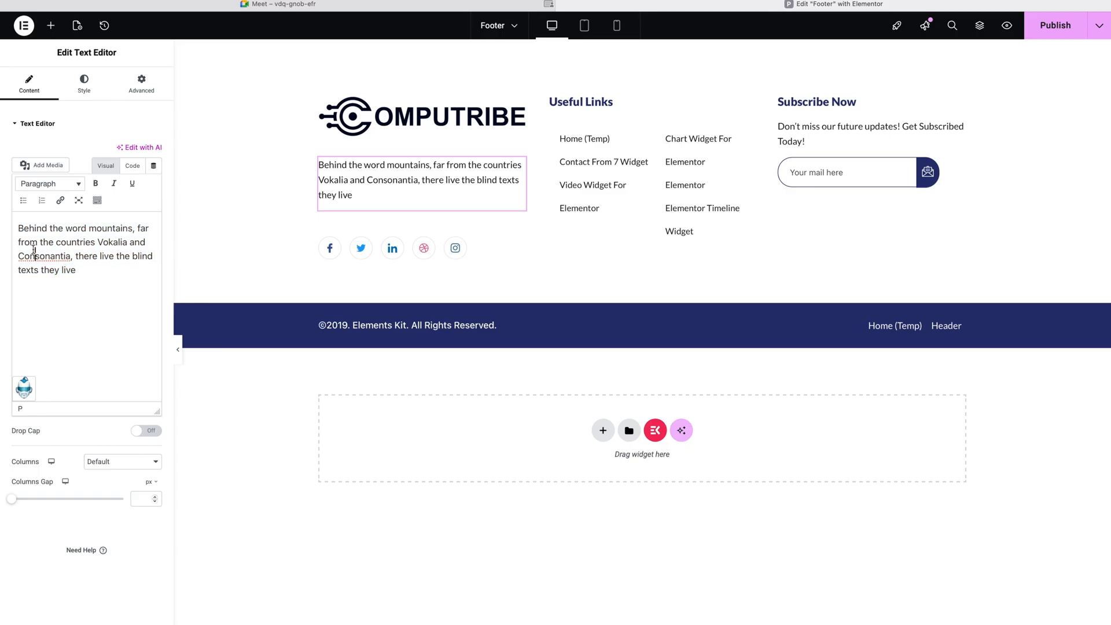
{"action": "left_click", "coordinate": [50, 269]}
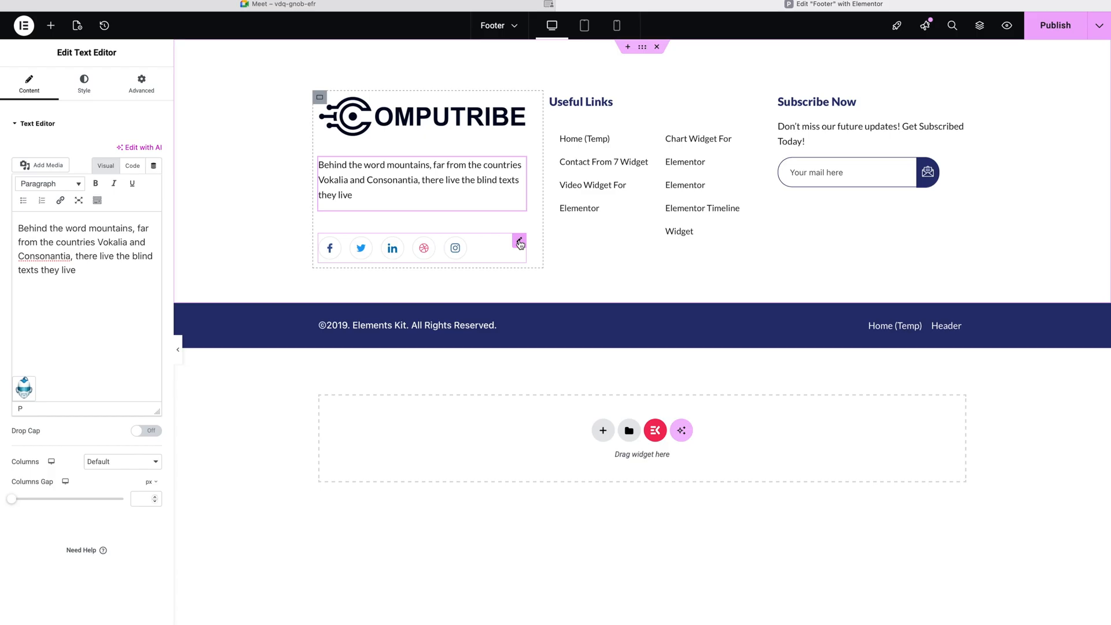
Step: Show the Facebook social icon's Normal-state styling and focus its Link field
{"action": "left_click", "coordinate": [519, 242]}
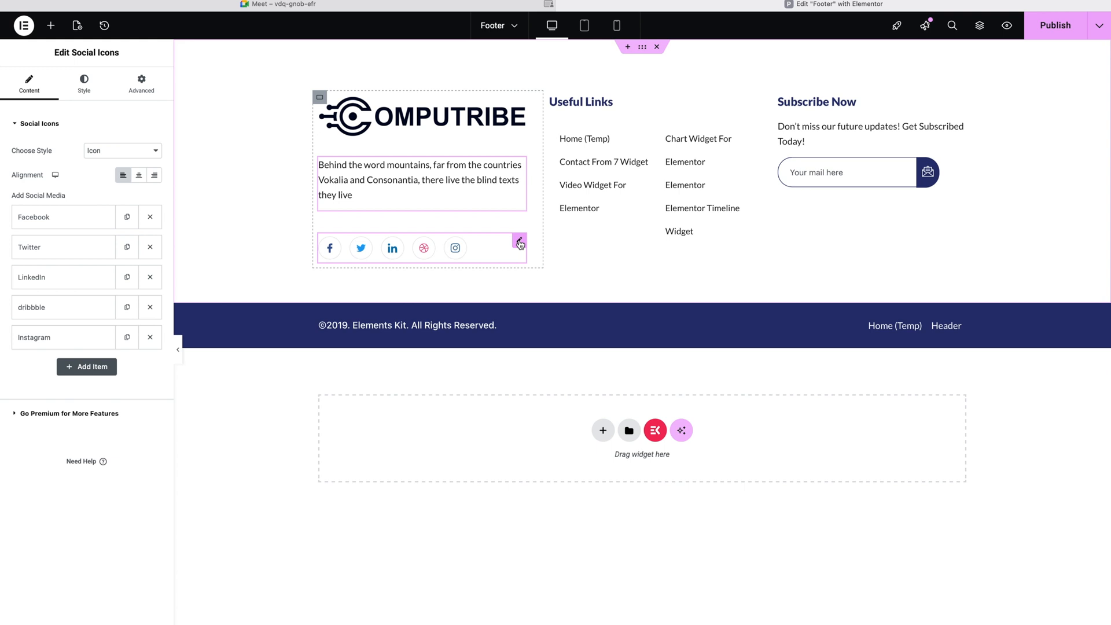
{"action": "left_click", "coordinate": [68, 226]}
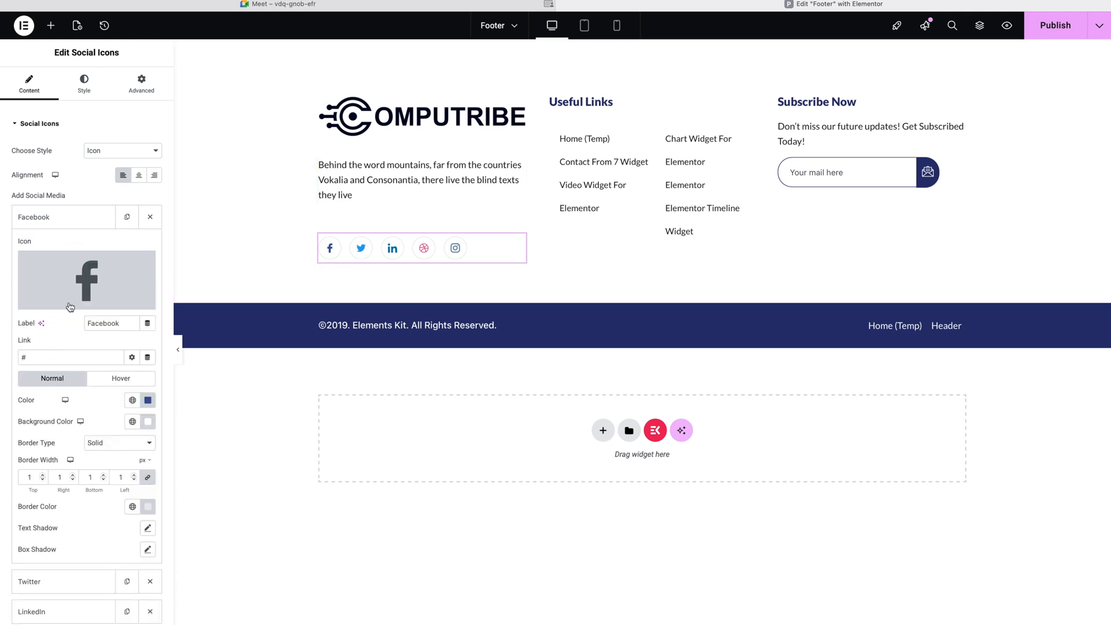
{"action": "mouse_move", "coordinate": [70, 305]}
{"action": "left_click", "coordinate": [111, 380]}
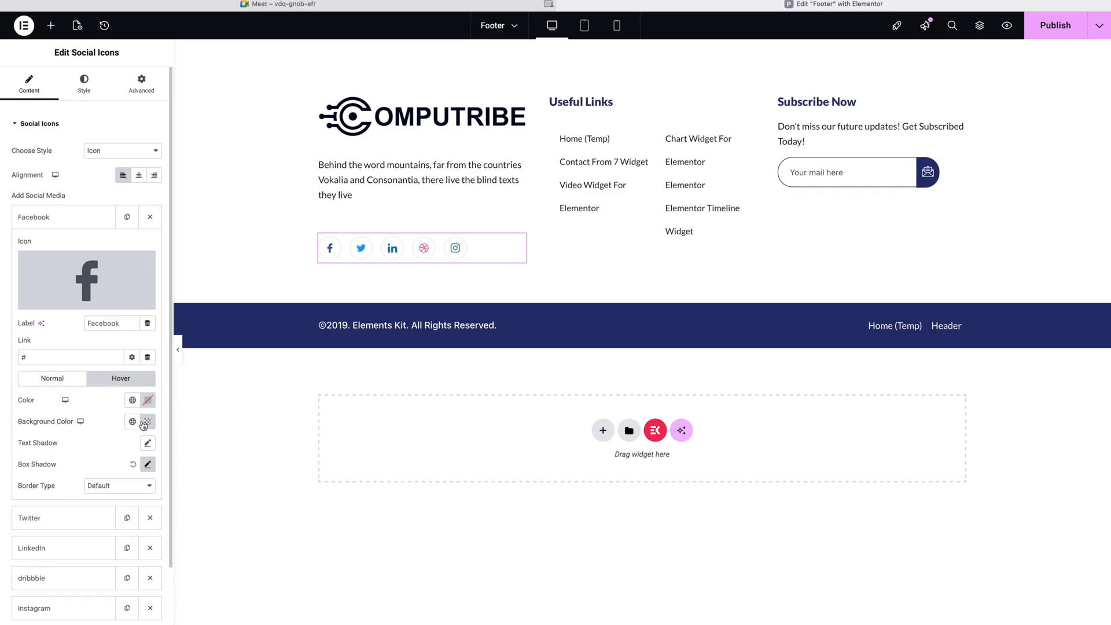
{"action": "left_click", "coordinate": [52, 380]}
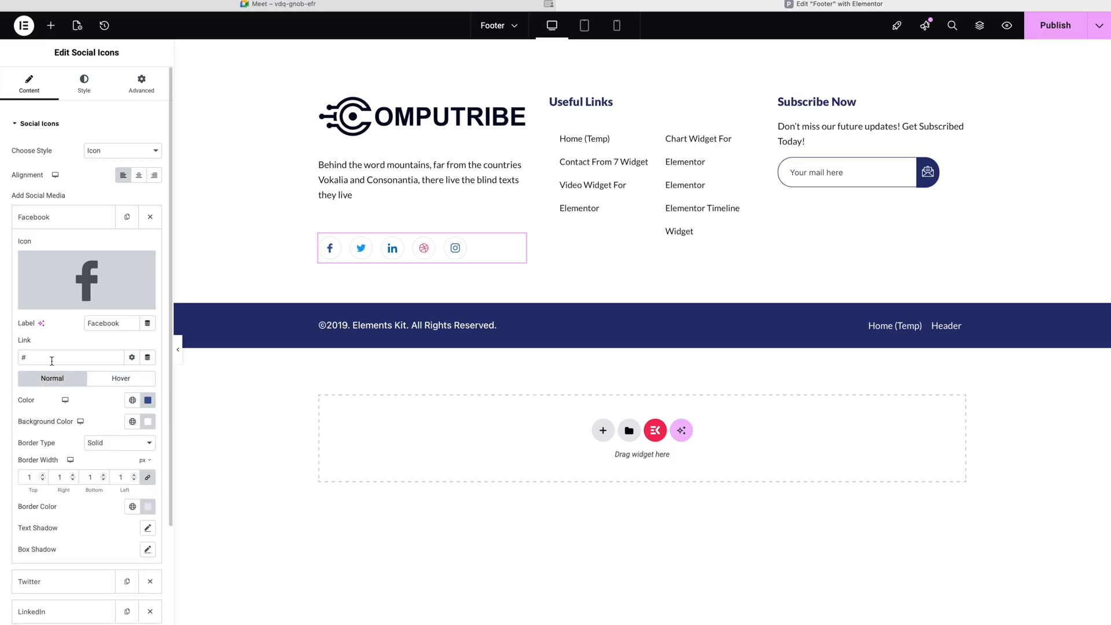
{"action": "left_click", "coordinate": [51, 359]}
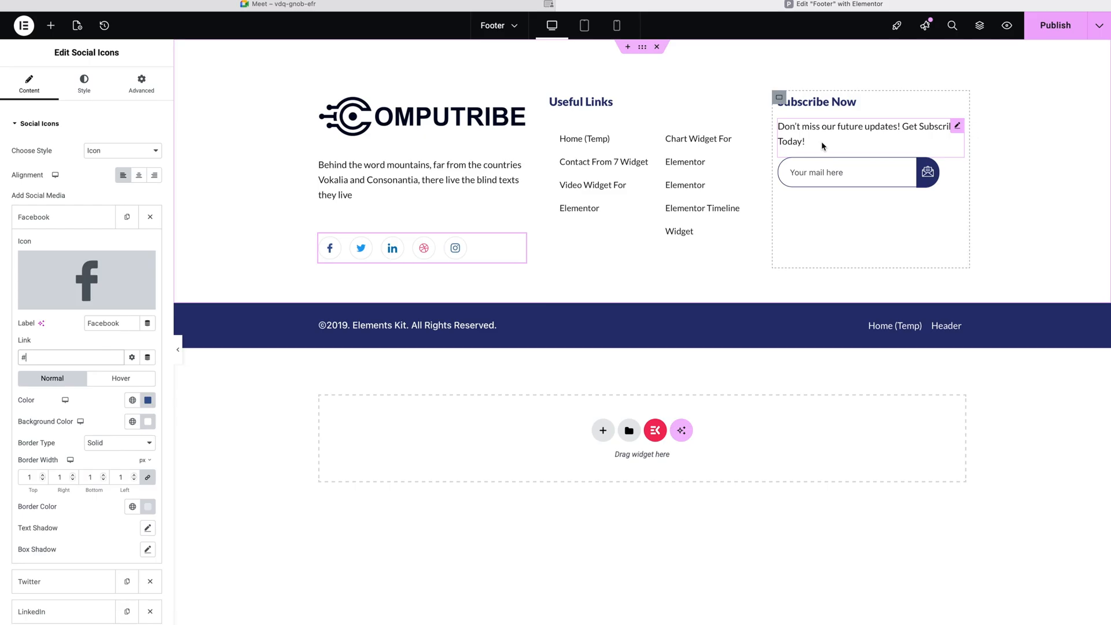
{"action": "left_click", "coordinate": [821, 171]}
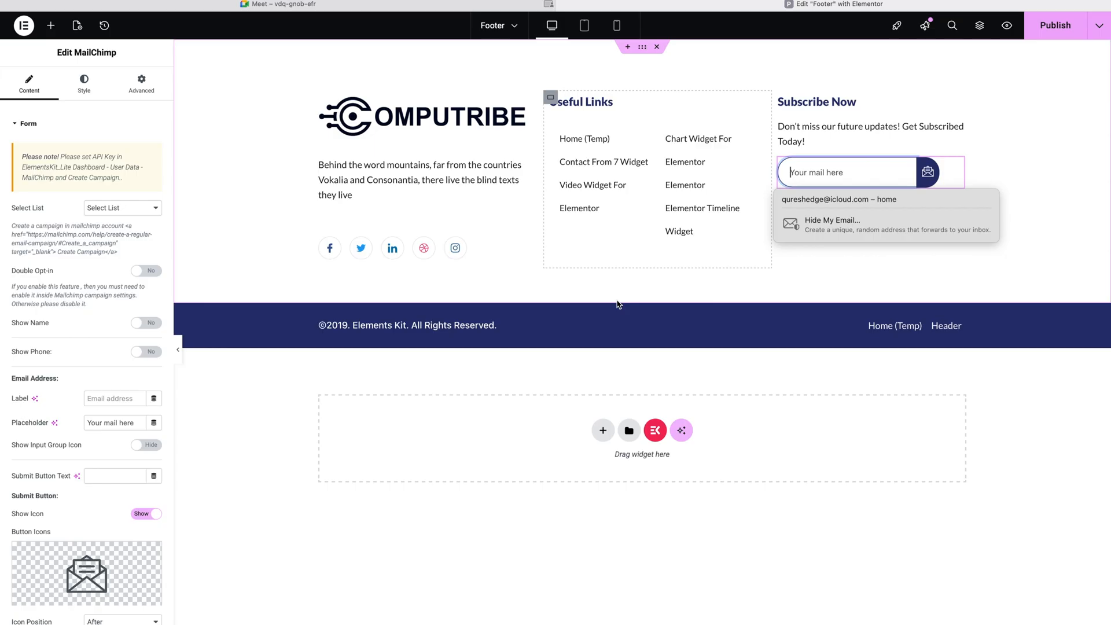
Step: Open the Page List settings for the copyright bar's bottom links
{"action": "left_click", "coordinate": [481, 323]}
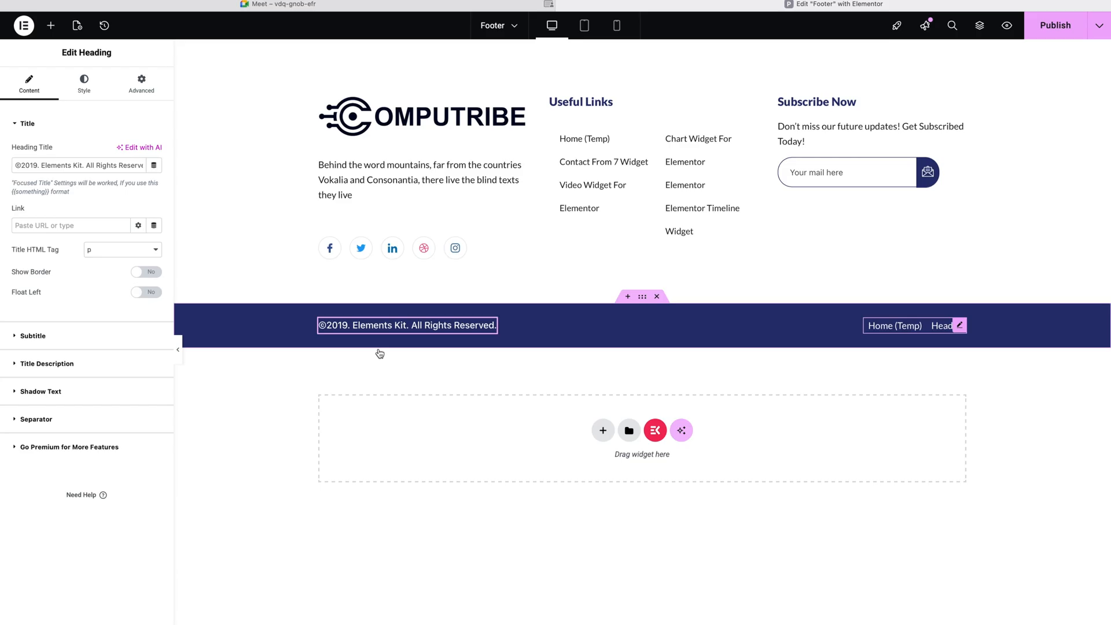
{"action": "left_click", "coordinate": [960, 326]}
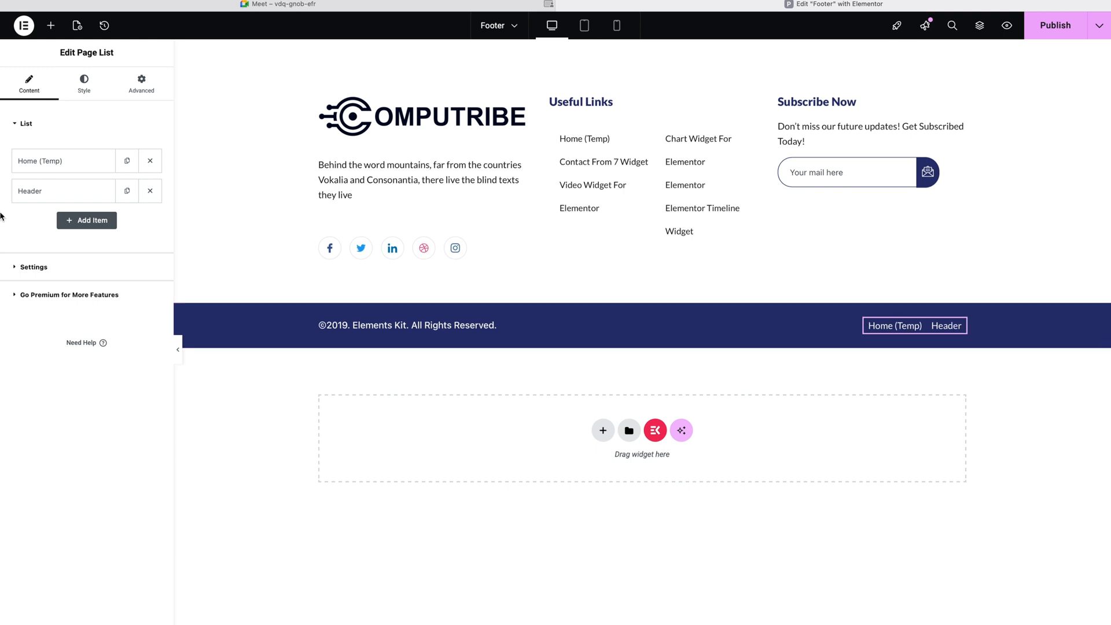
Step: Rename the Home (Temp) link to 'Privacy Policy' and point it to the Privacy Policy page
{"action": "left_click", "coordinate": [33, 165]}
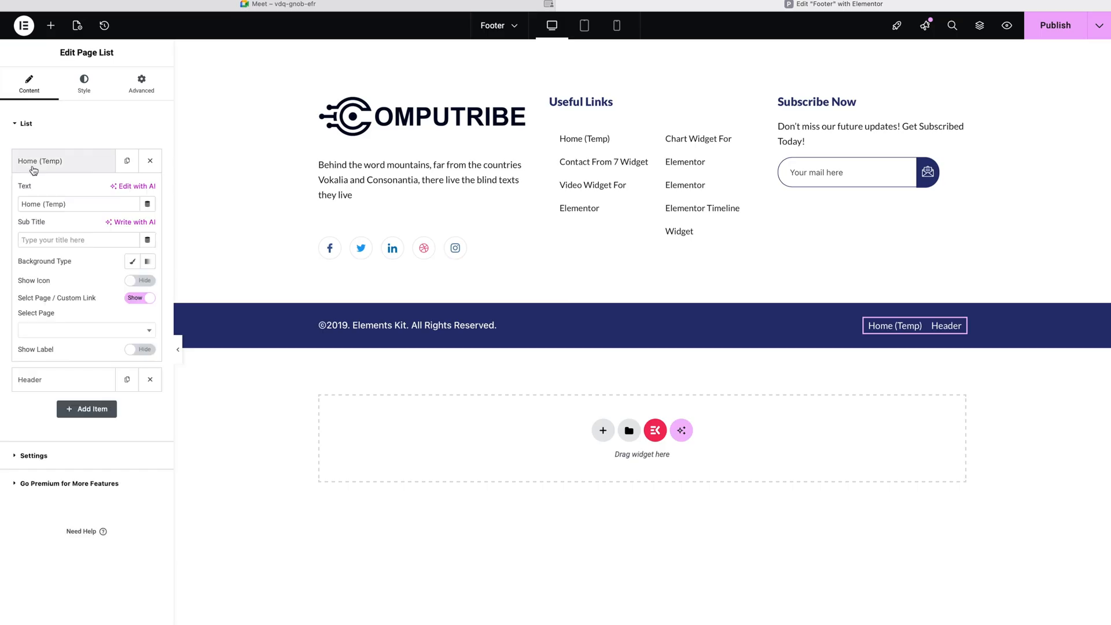
{"action": "left_click", "coordinate": [73, 203]}
{"action": "key", "text": "BackSpace"}
{"action": "key", "text": "BackSpace"}
{"action": "key", "text": "BackSpace"}
{"action": "key", "text": "BackSpace"}
{"action": "key", "text": "BackSpace"}
{"action": "key", "text": "BackSpace"}
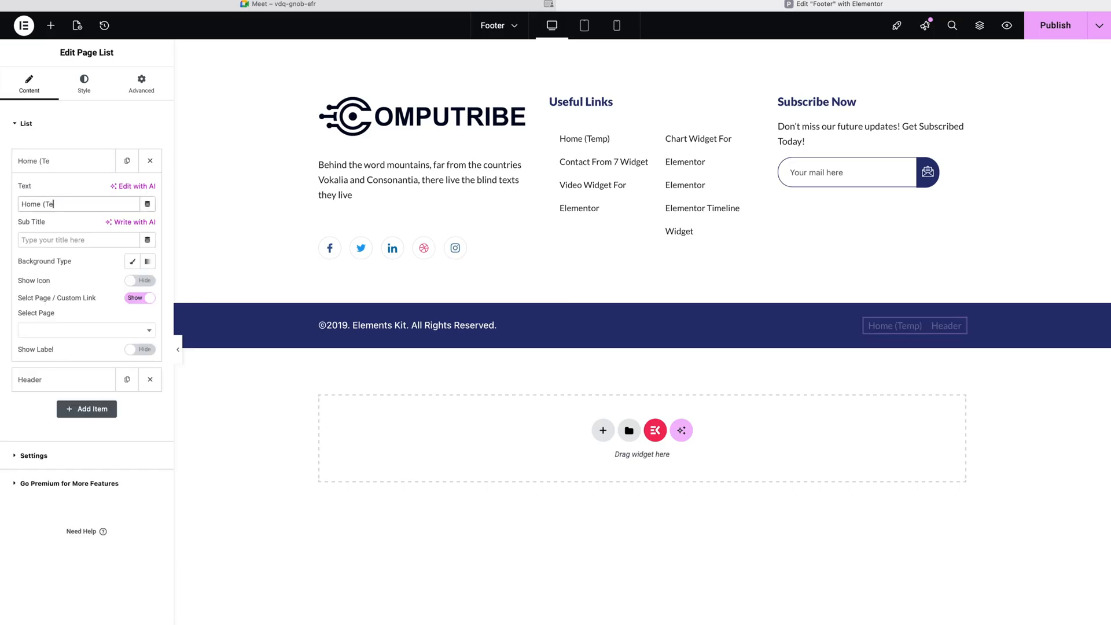
{"action": "key", "text": "BackSpace"}
{"action": "key", "text": "BackSpace"}
{"action": "key", "text": "BackSpace"}
{"action": "key", "text": "BackSpace"}
{"action": "key", "text": "BackSpace"}
{"action": "type", "text": "Priva"}
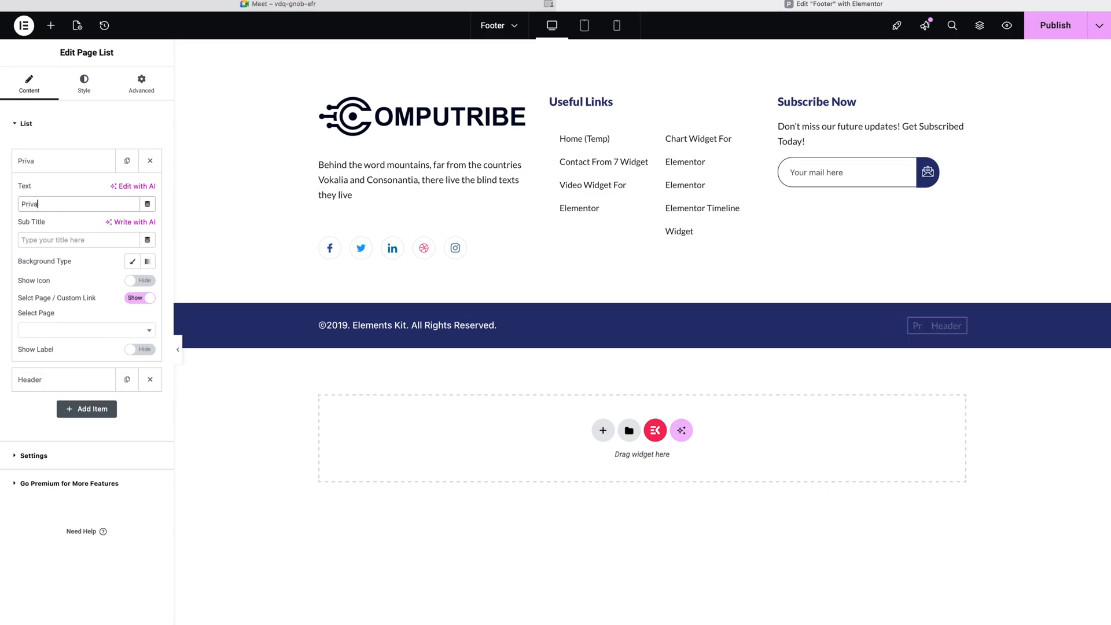
{"action": "type", "text": "cy Policy"}
{"action": "left_click", "coordinate": [146, 331]}
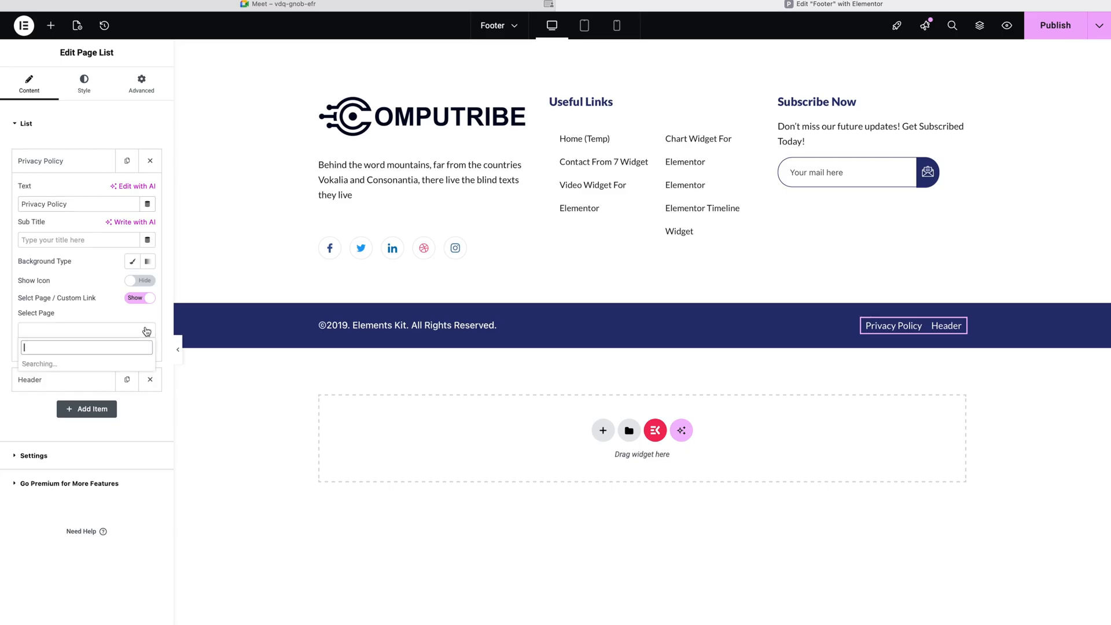
{"action": "left_click", "coordinate": [60, 403]}
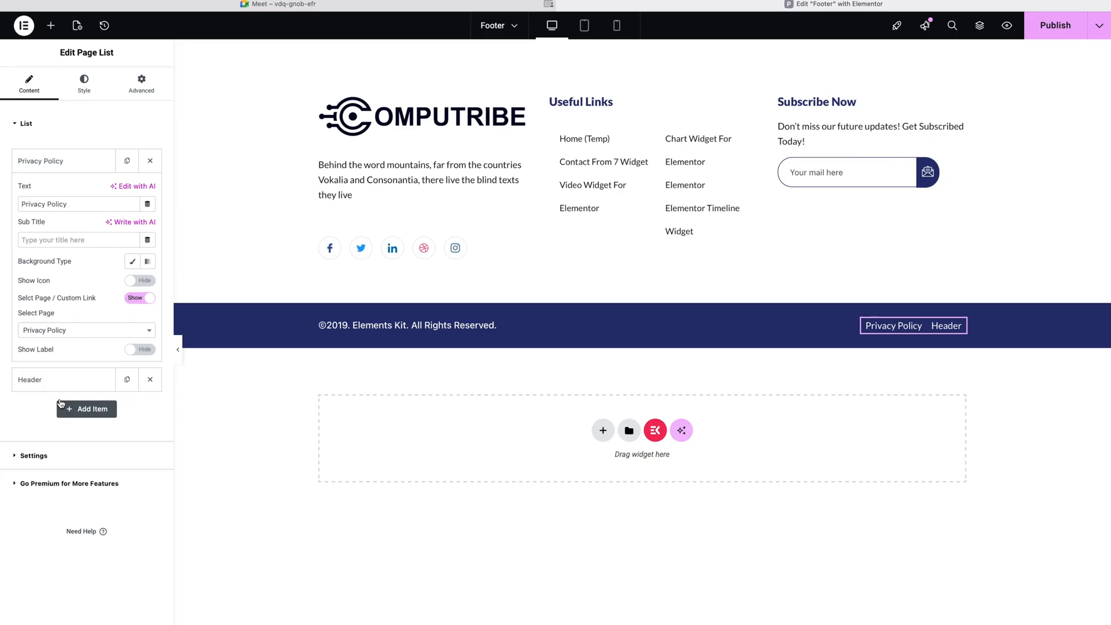
Step: Rename the Header link to 'Contact Us' and point it to the Contact Us page
{"action": "left_click", "coordinate": [54, 162]}
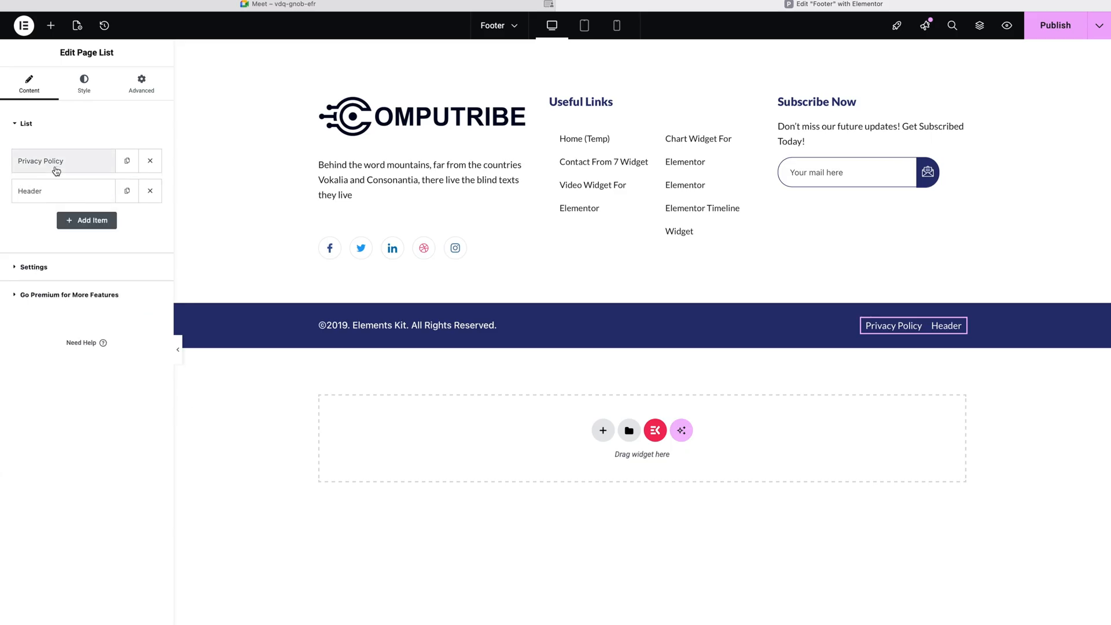
{"action": "left_click", "coordinate": [56, 192]}
{"action": "double_click", "coordinate": [46, 233]}
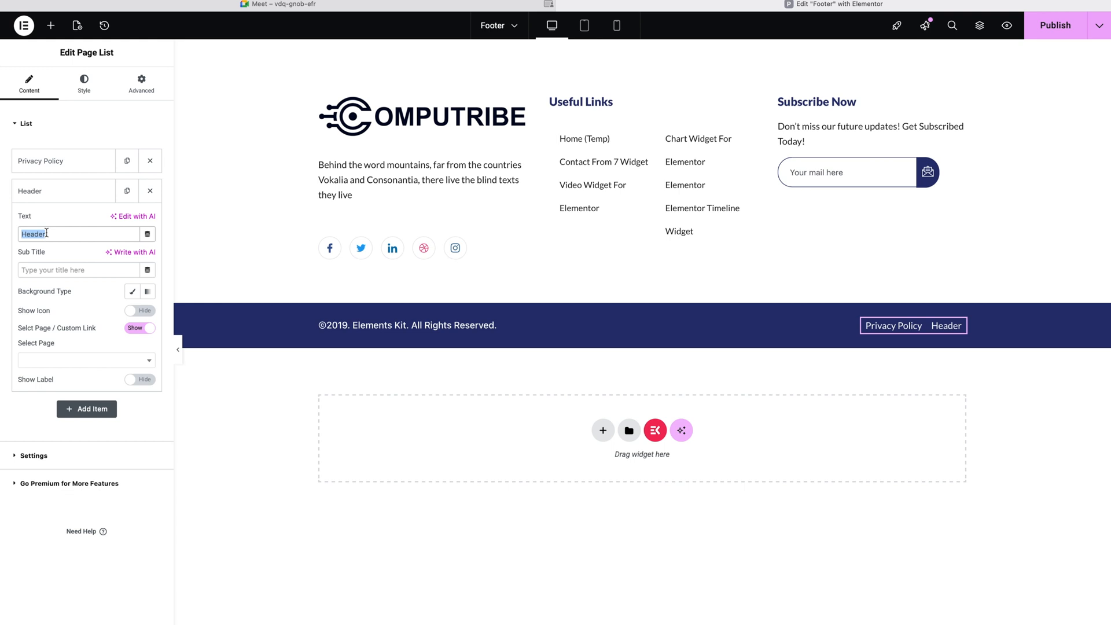
{"action": "type", "text": "Contact"}
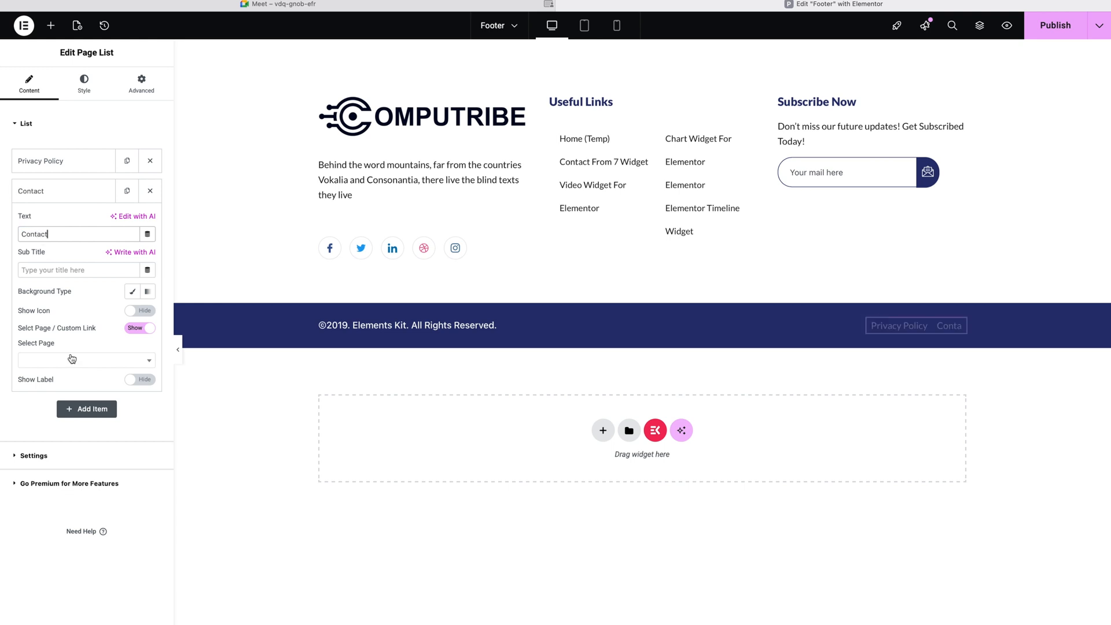
{"action": "left_click", "coordinate": [73, 360]}
{"action": "left_click", "coordinate": [52, 421]}
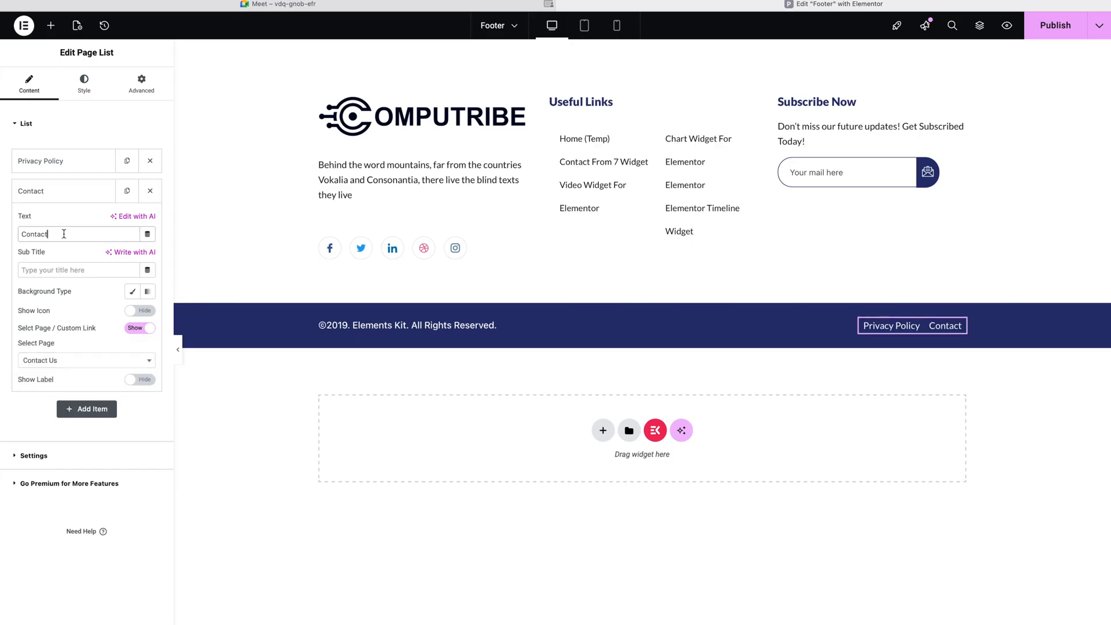
{"action": "type", "text": "Us"}
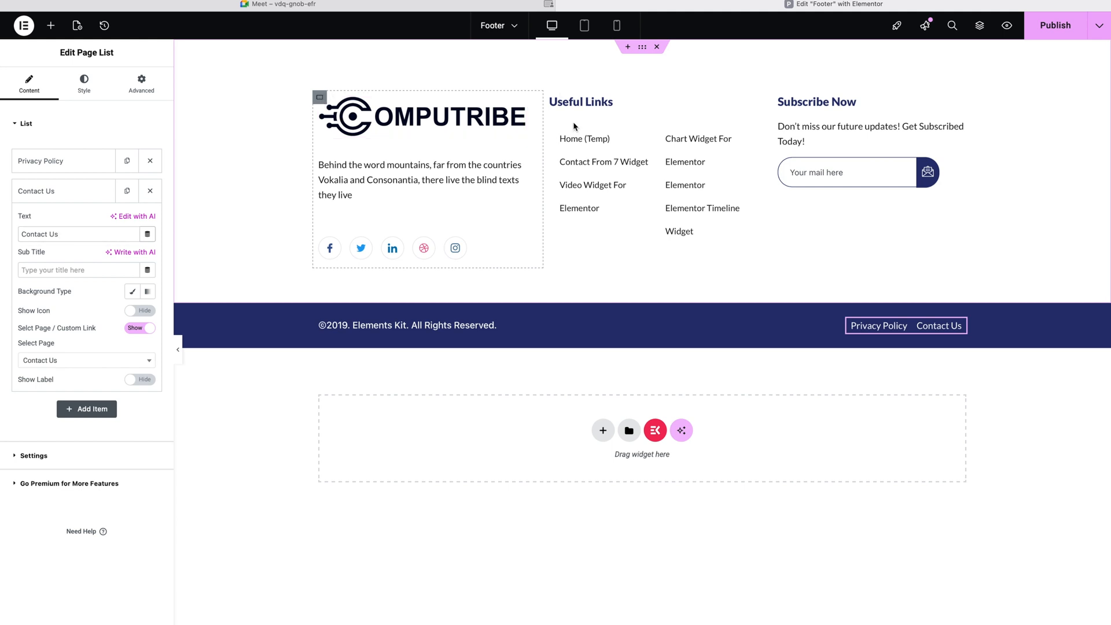
Step: Publish the Footer template with its Privacy Policy and Contact Us links
{"action": "left_click", "coordinate": [532, 214]}
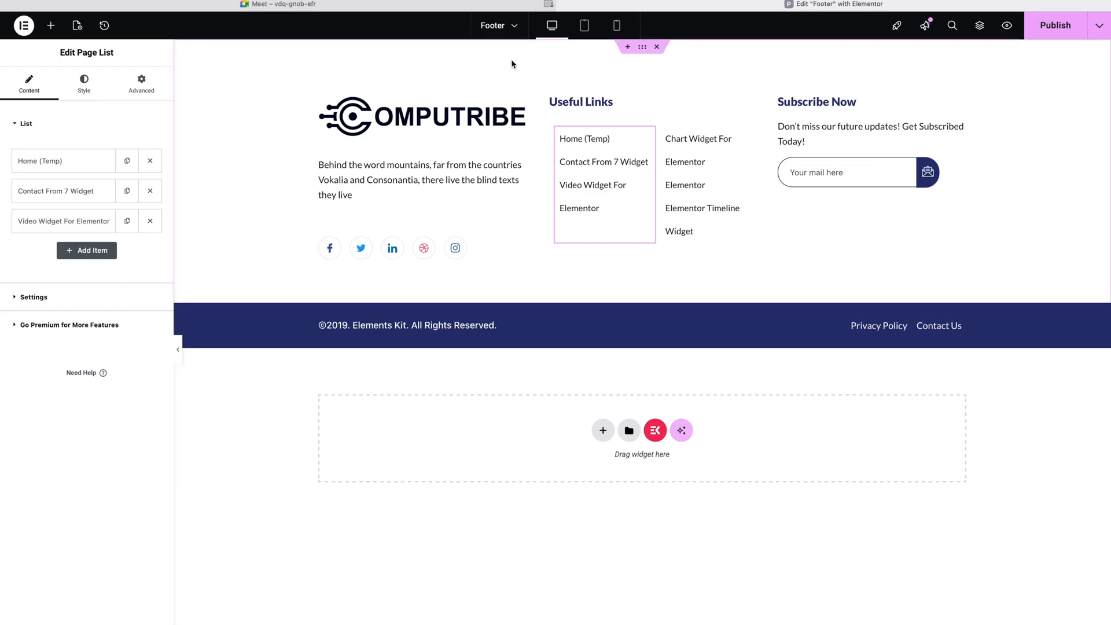
{"action": "left_click", "coordinate": [1035, 31]}
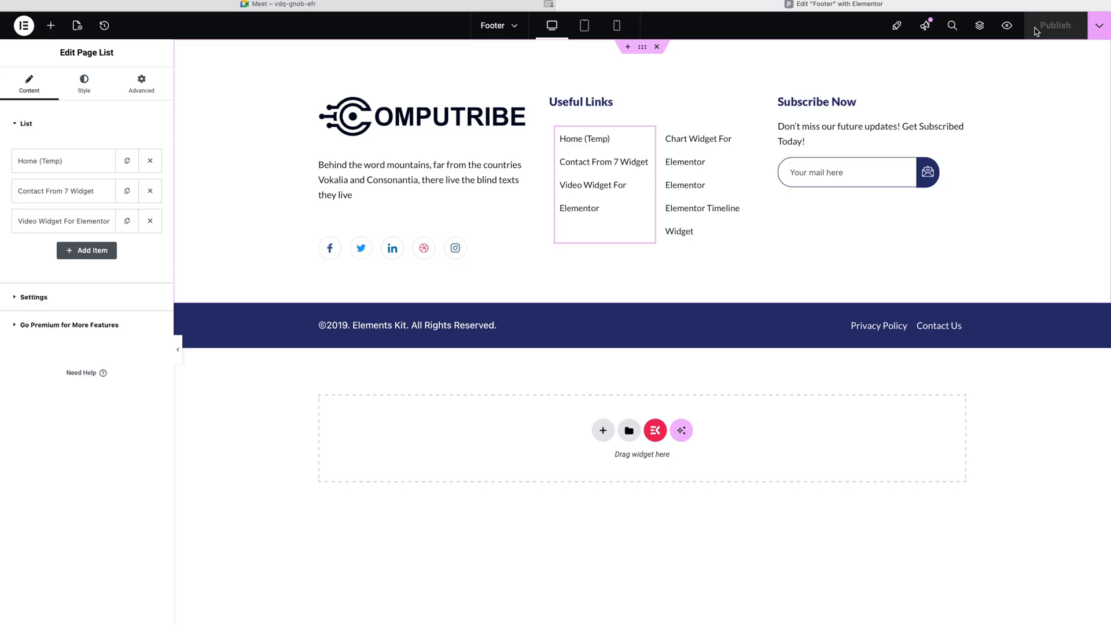
{"action": "key", "text": "super+l"}
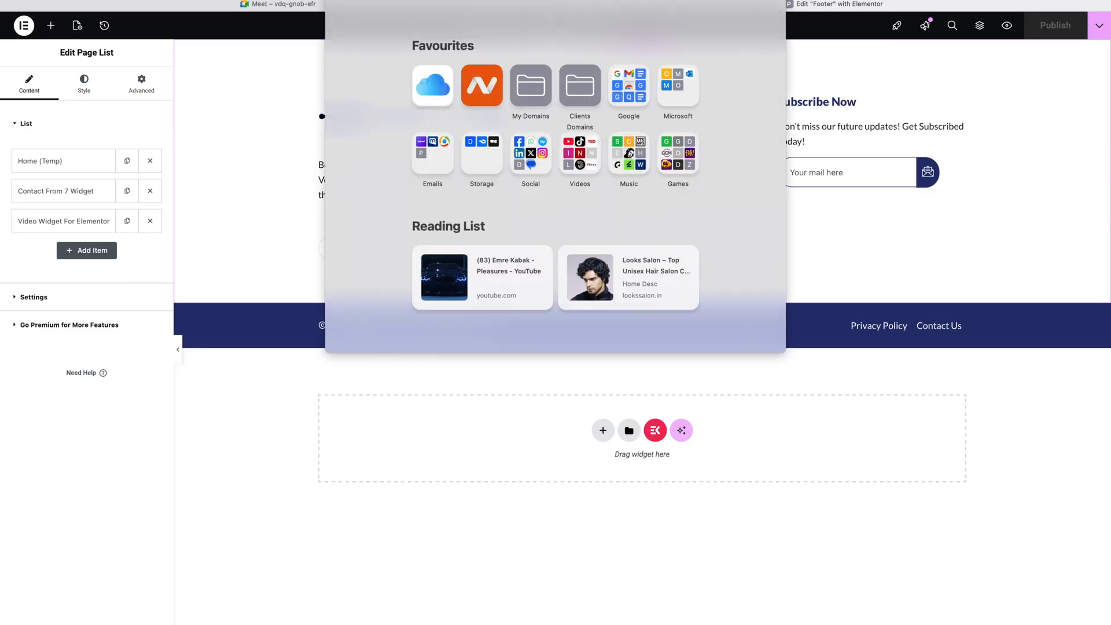
Step: Load the live Computribe site, scroll to the footer and follow its Contact Us link
{"action": "key", "text": "super+v"}
{"action": "key", "text": "Return"}
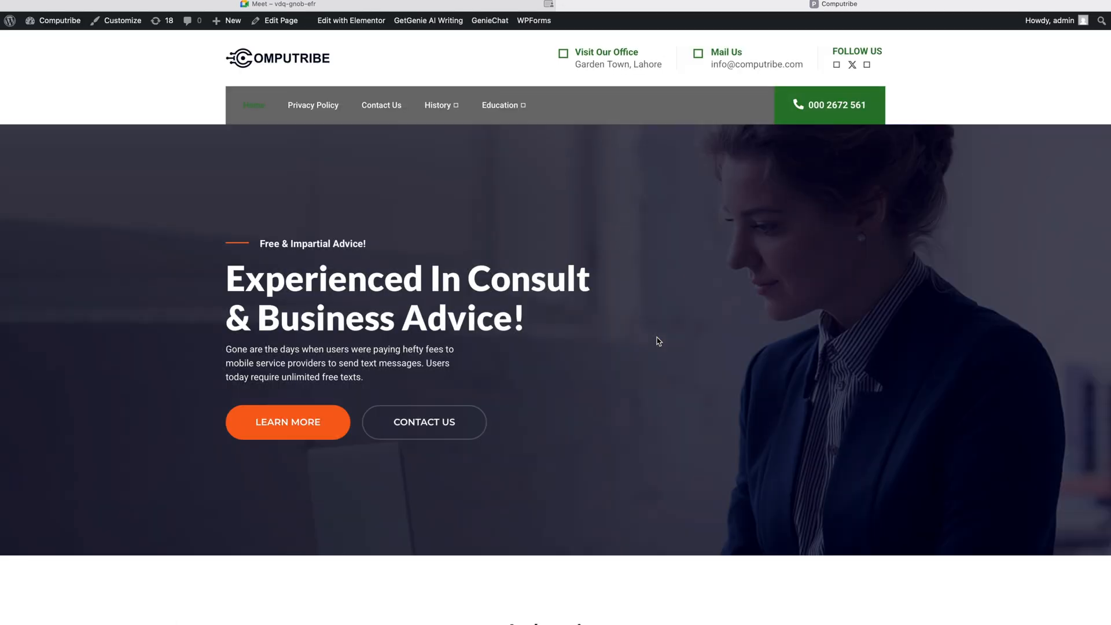
{"action": "scroll", "coordinate": [568, 310], "scroll_direction": "down", "scroll_amount": 10}
{"action": "scroll", "coordinate": [557, 217], "scroll_direction": "down", "scroll_amount": 15}
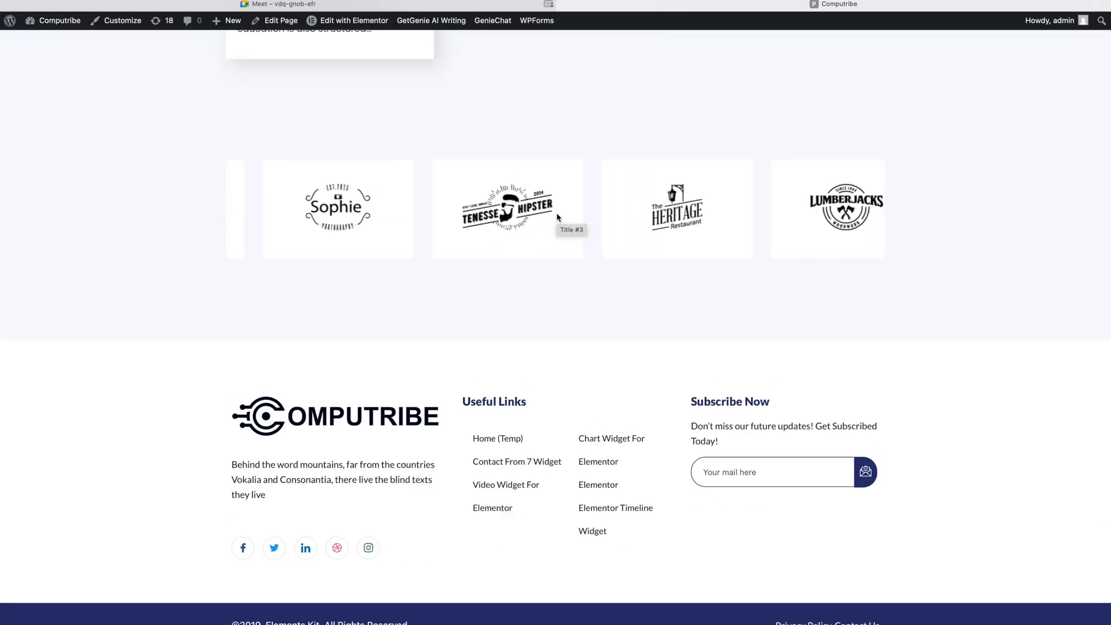
{"action": "left_click_drag", "start_coordinate": [336, 422], "coordinate": [256, 531]}
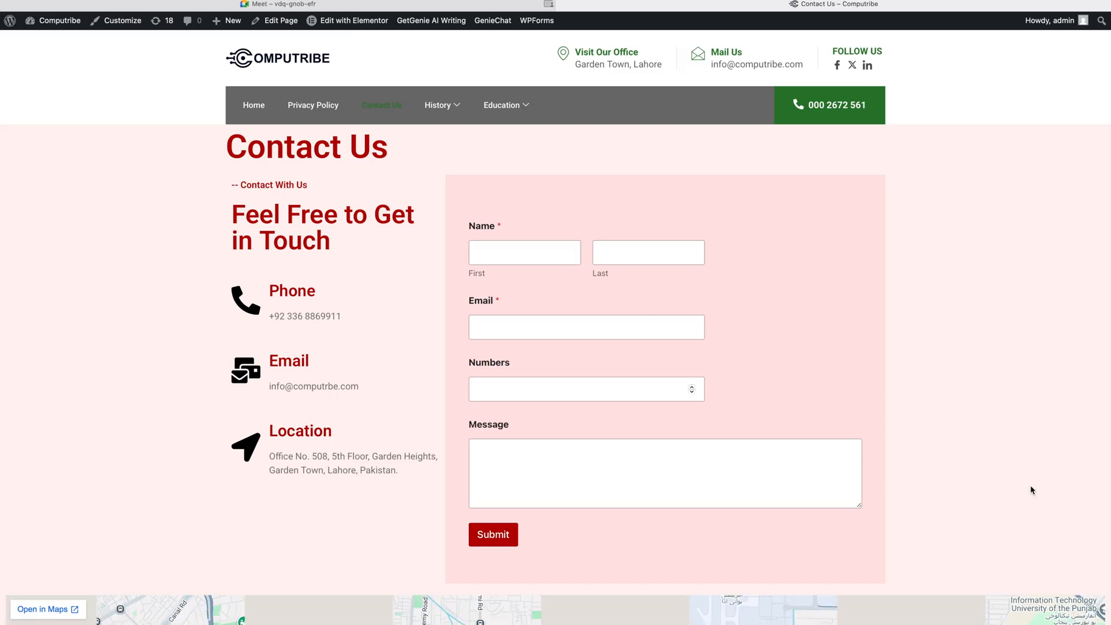
Step: Return to the Computribe admin Dashboard and bring up the Plugins submenu
{"action": "scroll", "coordinate": [139, 369], "scroll_direction": "down", "scroll_amount": 10}
{"action": "scroll", "coordinate": [374, 434], "scroll_direction": "up", "scroll_amount": 10}
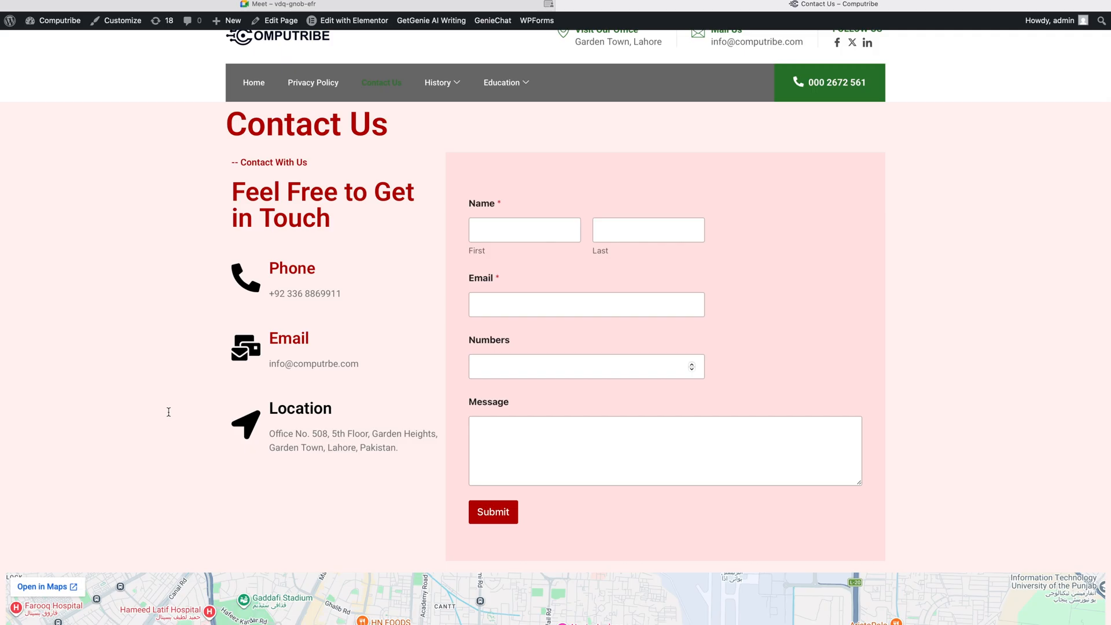
{"action": "left_click", "coordinate": [46, 22]}
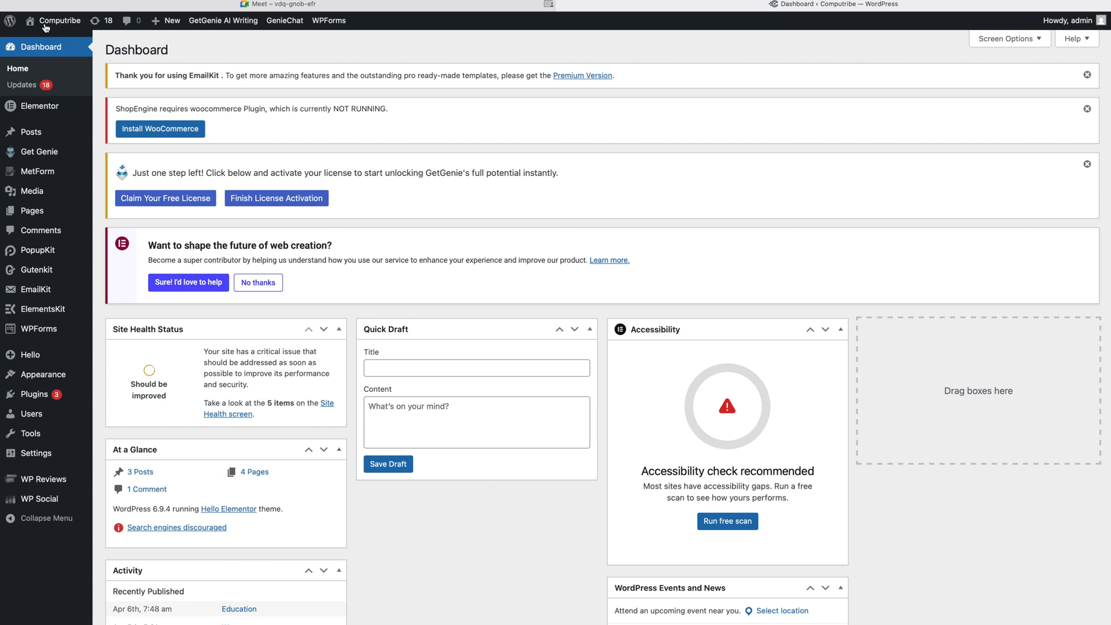
{"action": "mouse_move", "coordinate": [90, 393]}
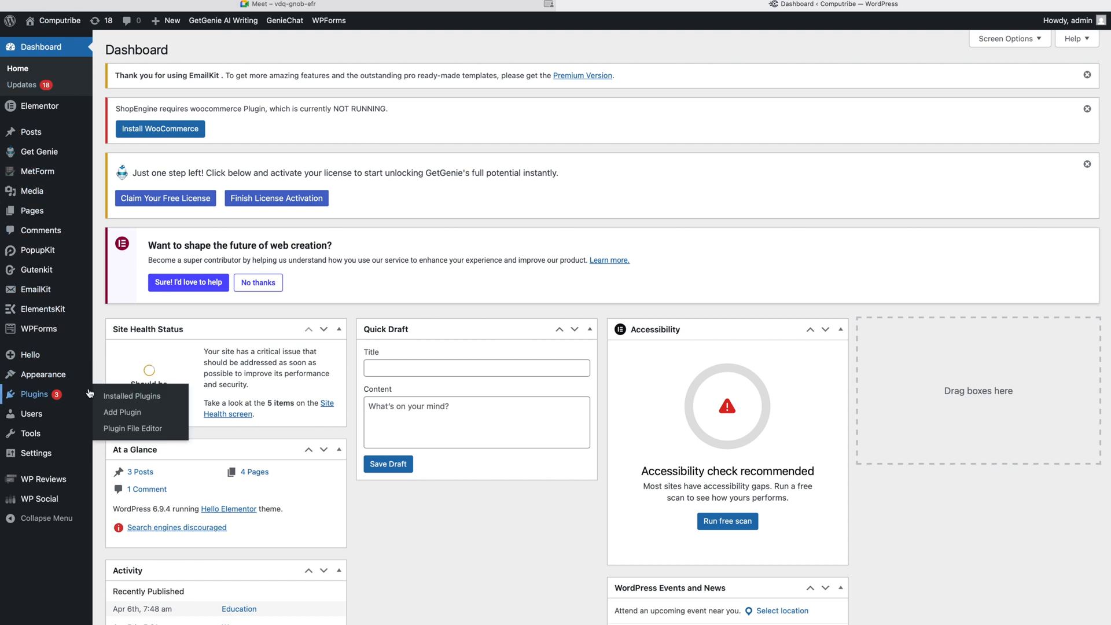